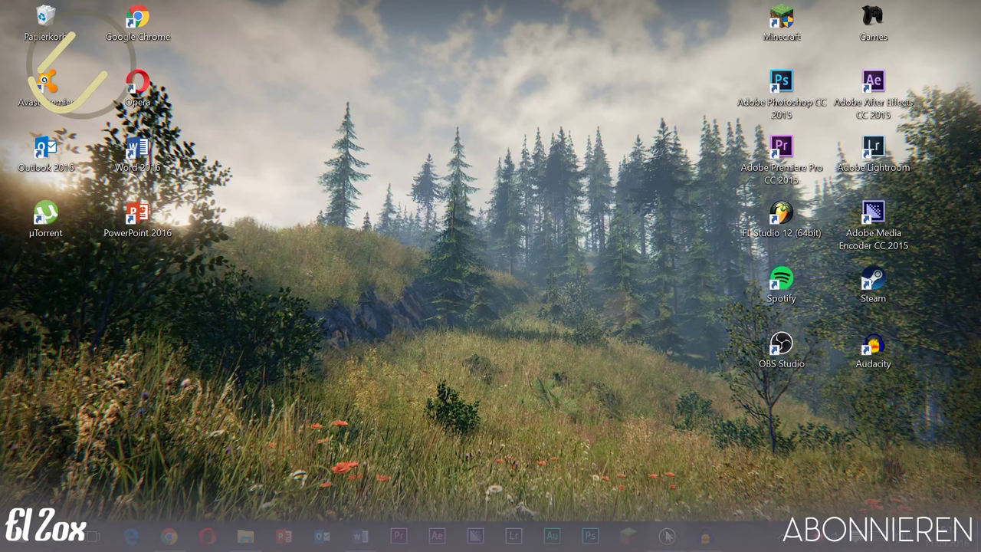
Bring OBS Studio to the front, maximize it, then restore it to a floating window
mouse_move(666, 534)
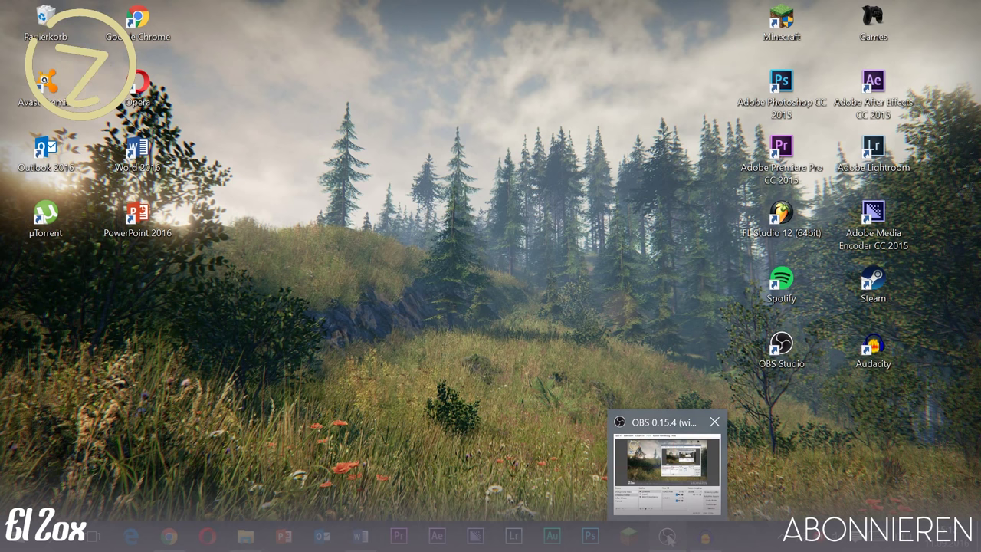
left_click(667, 537)
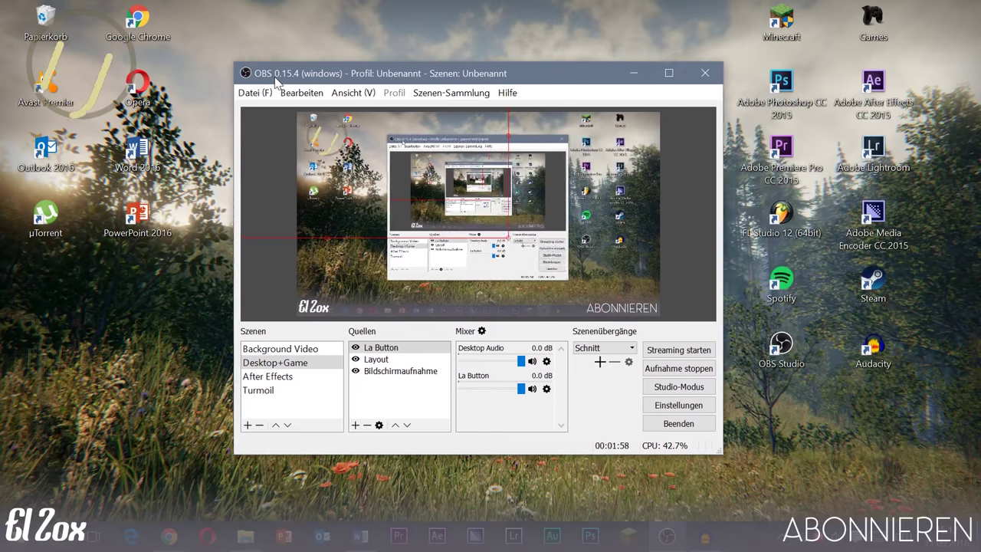
left_click_drag(466, 72, 266, 79)
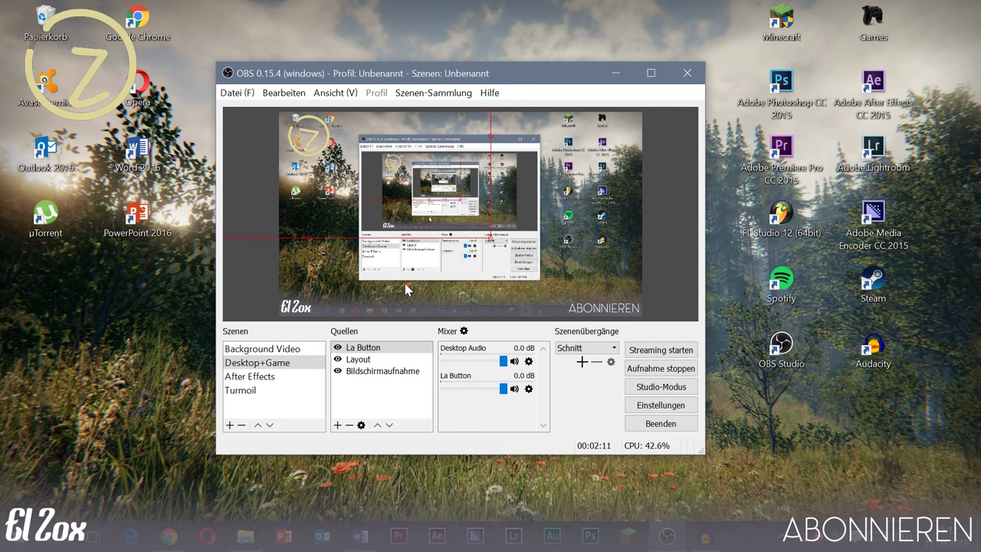
left_click(637, 77)
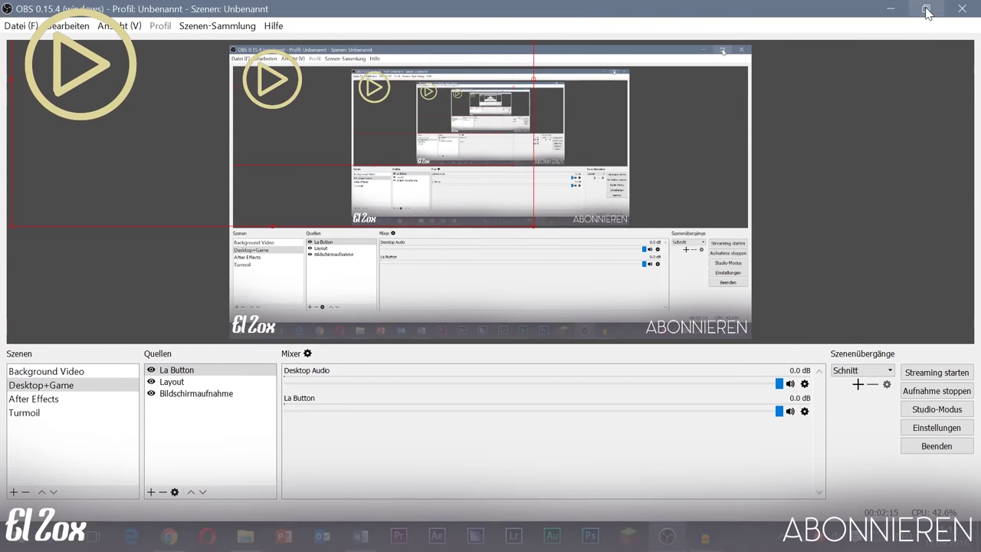
left_click(926, 8)
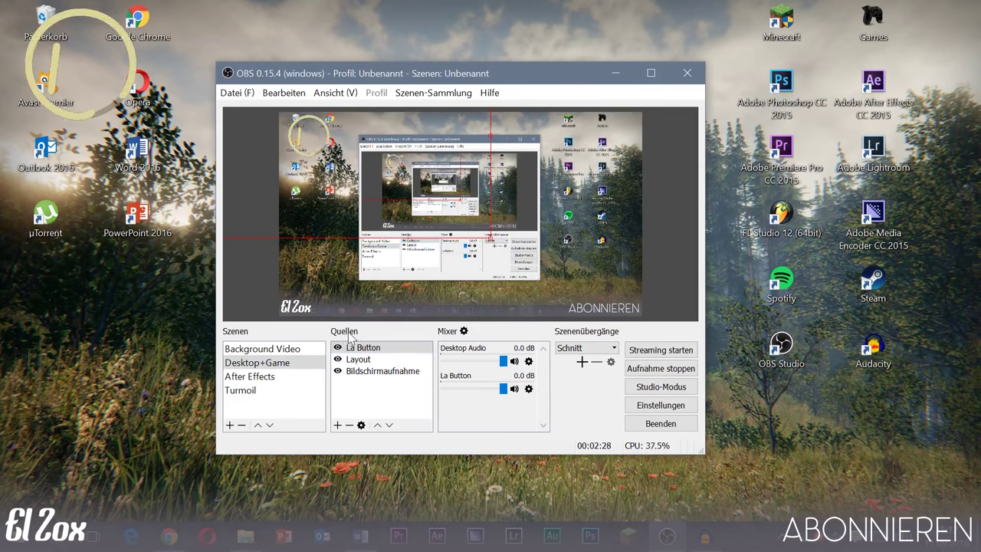
left_click(367, 372)
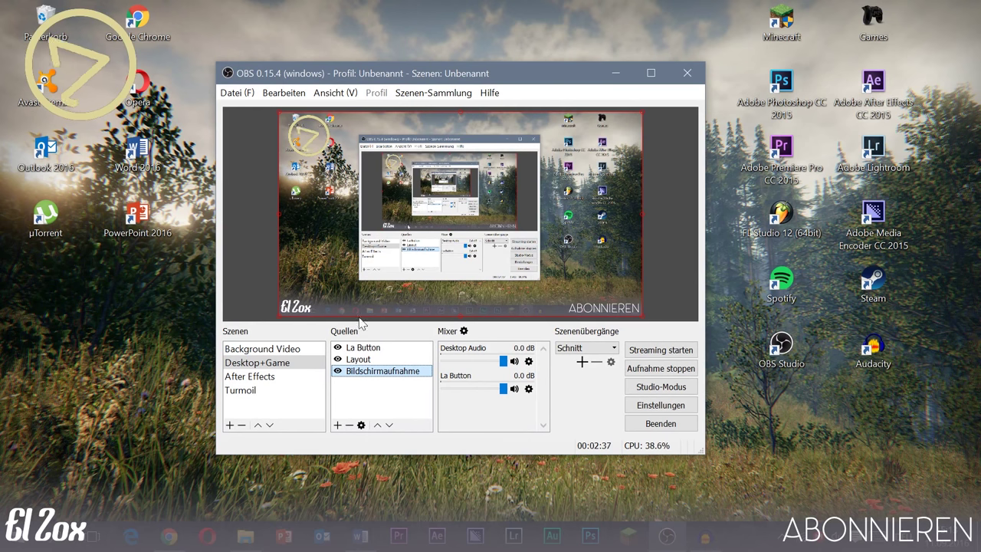
double_click(360, 358)
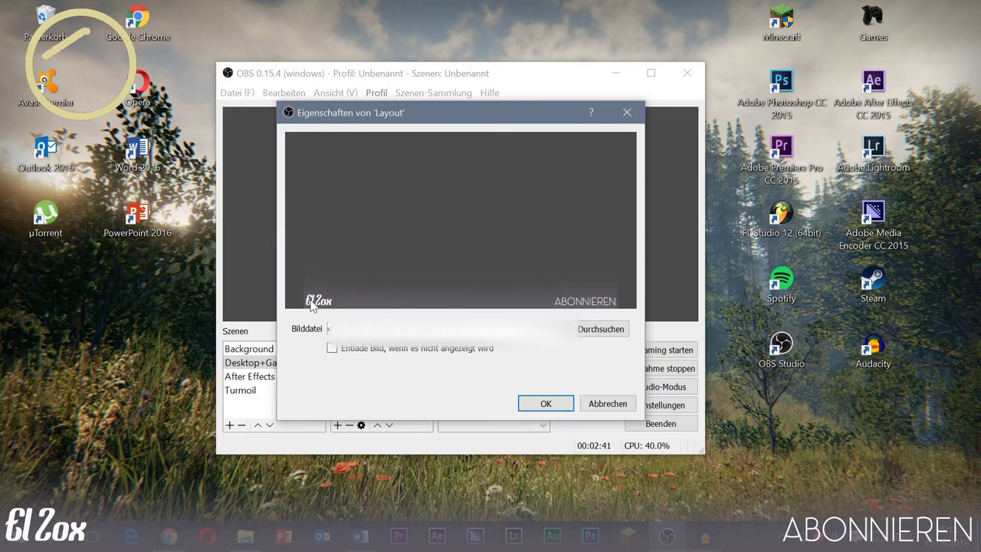
left_click(610, 404)
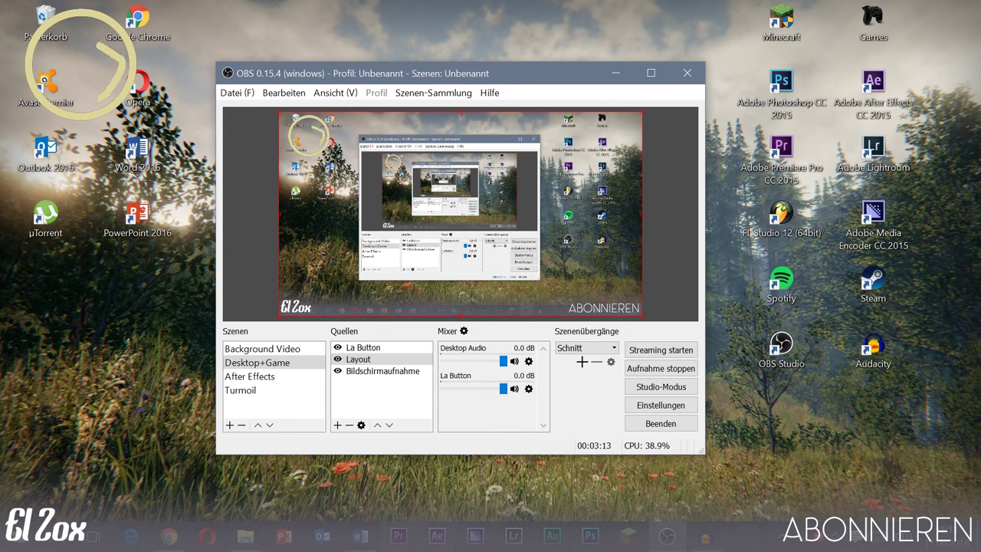
left_click(374, 349)
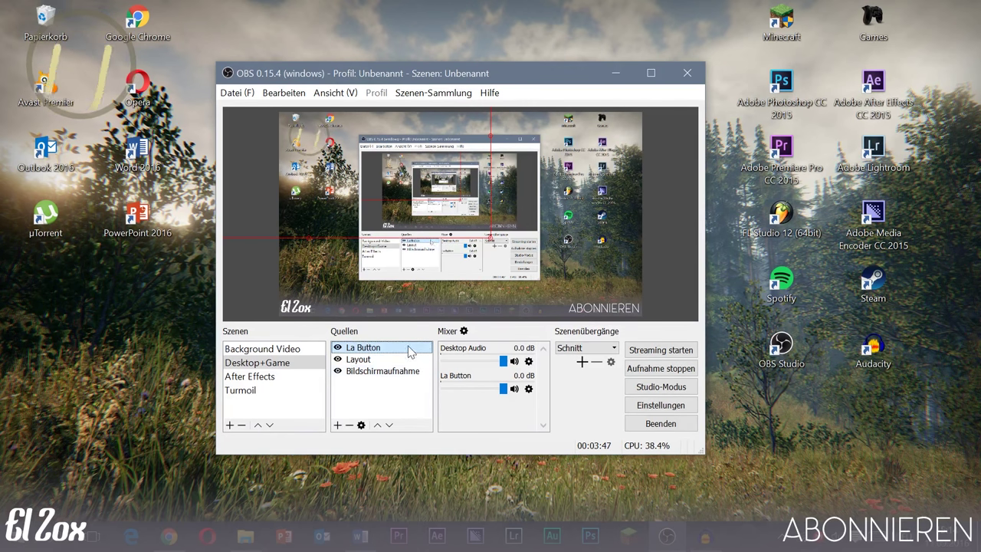
left_click(234, 92)
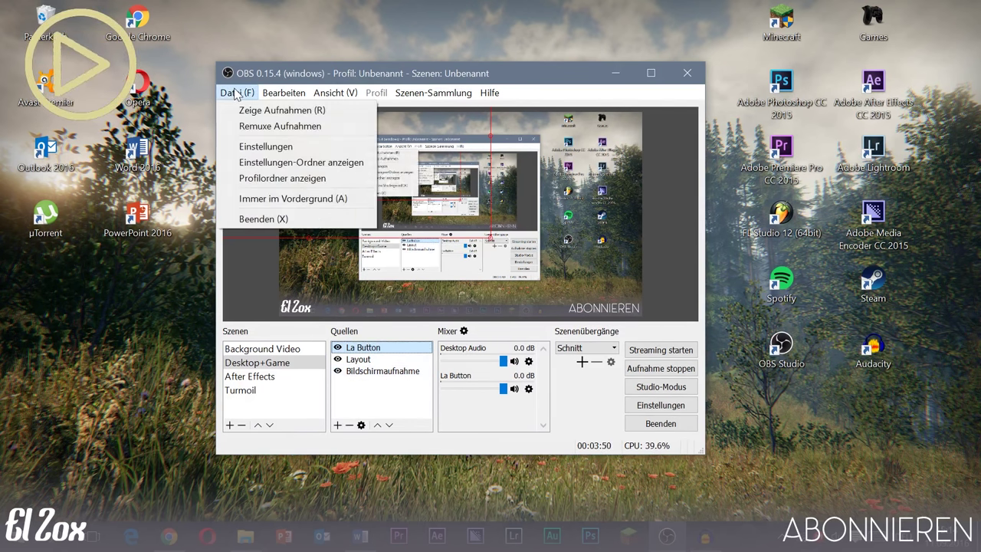
Open the OBS Einstellungen and move from the Stream page to the Ausgabe page
left_click(290, 148)
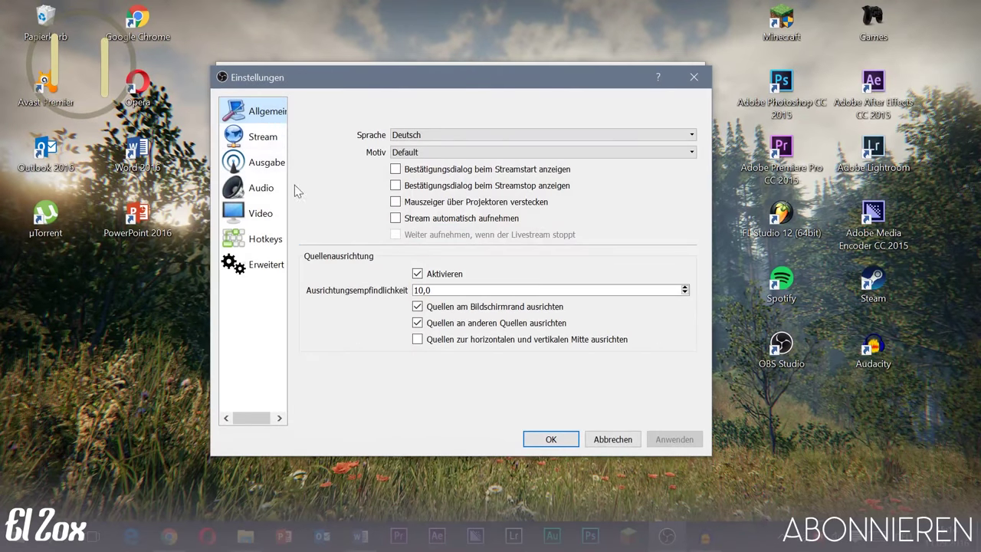
left_click(265, 138)
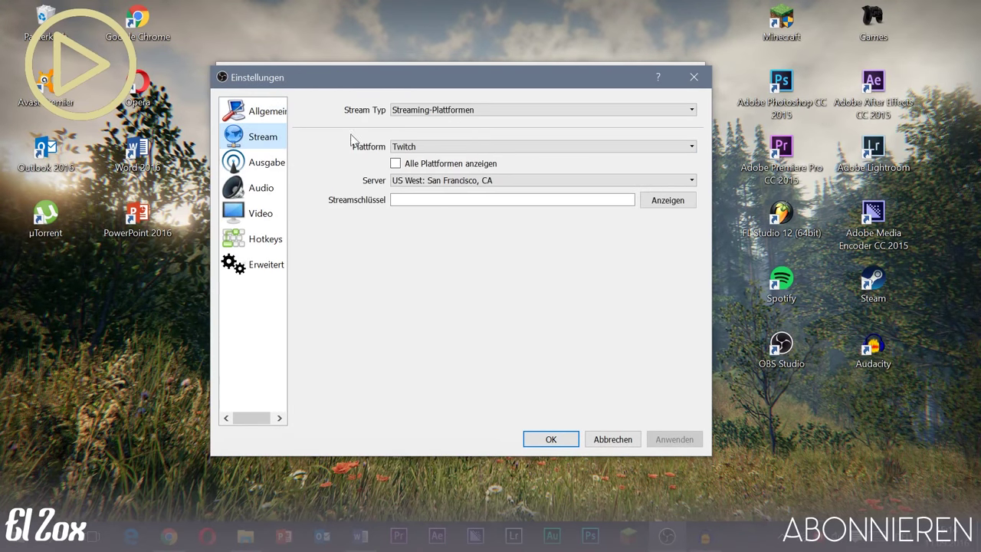
left_click(258, 165)
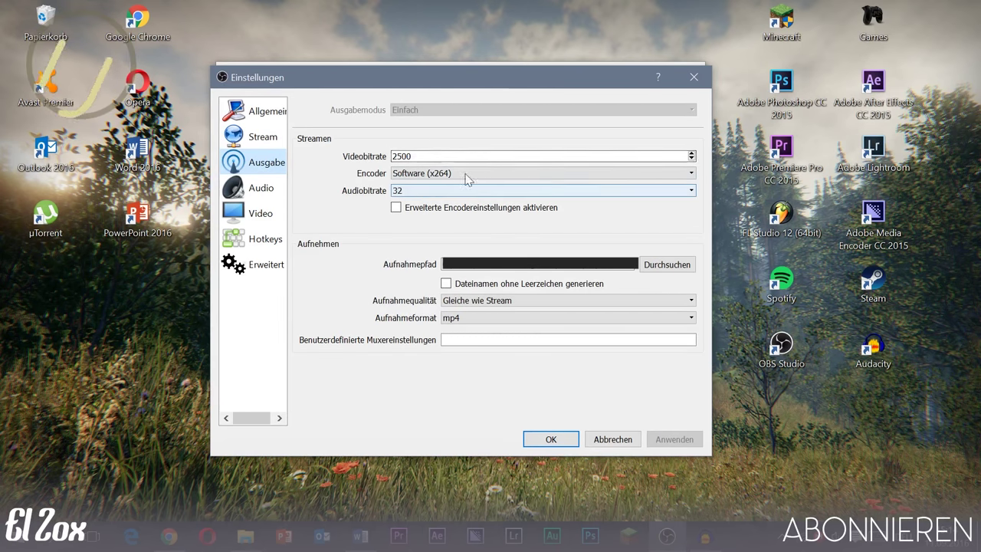
Keep audio bitrate 32 and recording format mp4, then switch to the Audio page
left_click(420, 192)
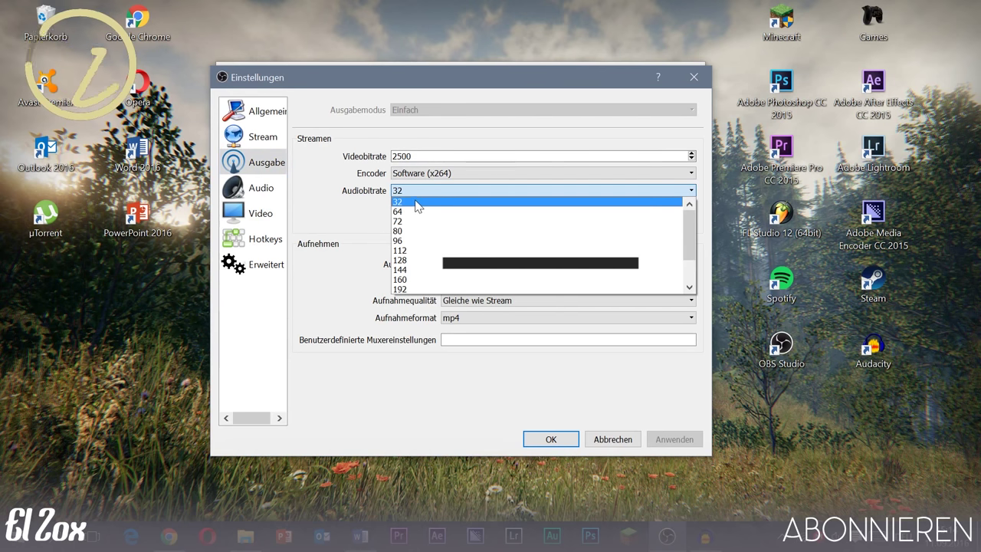
left_click(417, 202)
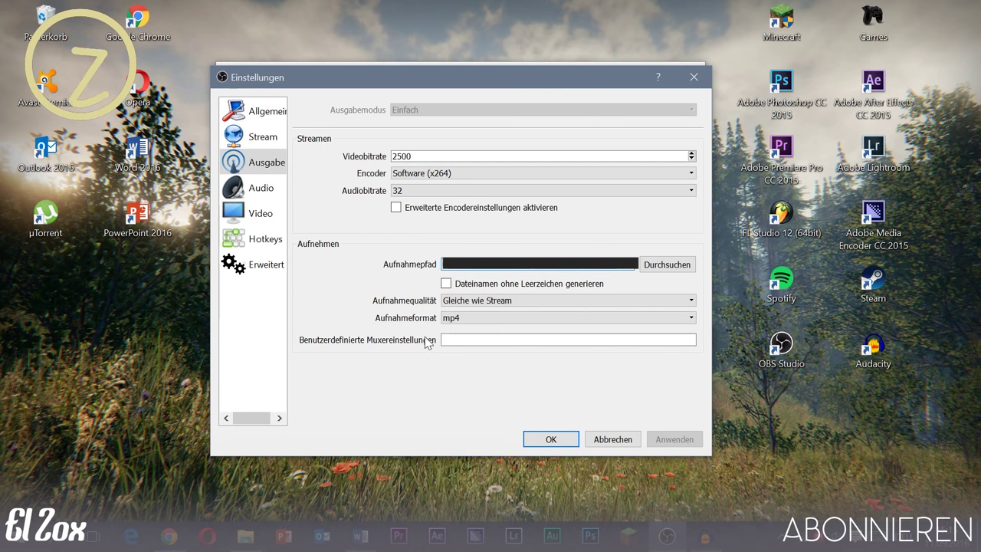
left_click(484, 321)
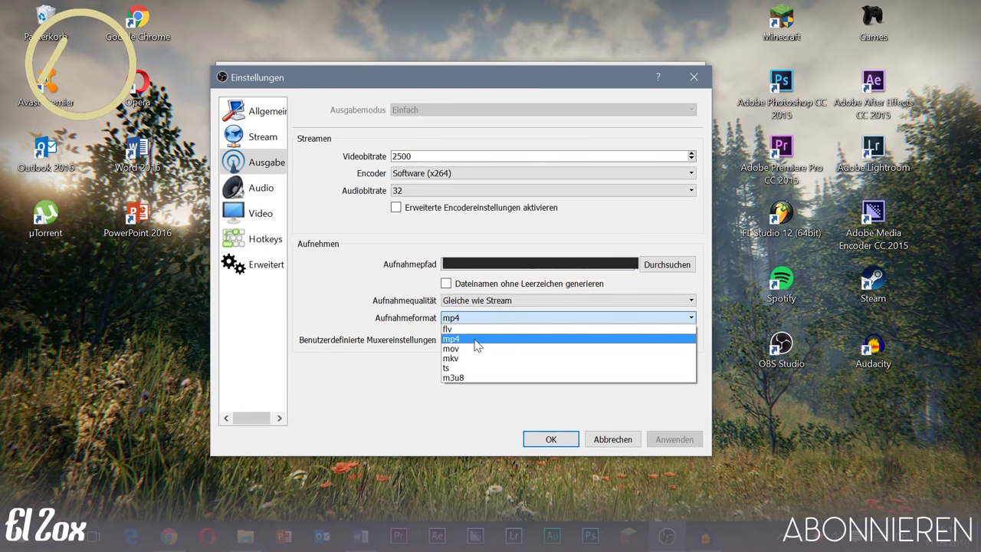
left_click(484, 340)
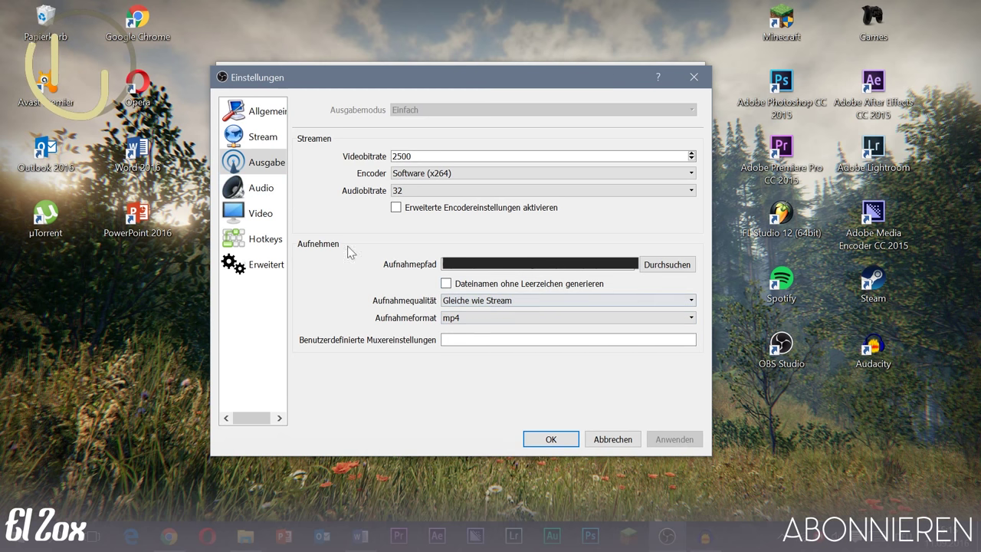
left_click(255, 192)
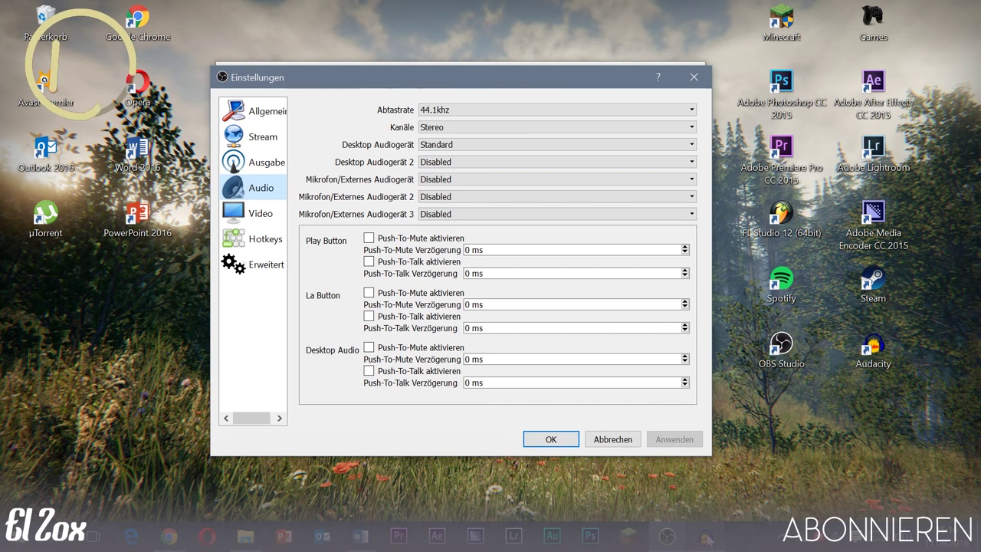
mouse_move(707, 536)
mouse_move(696, 483)
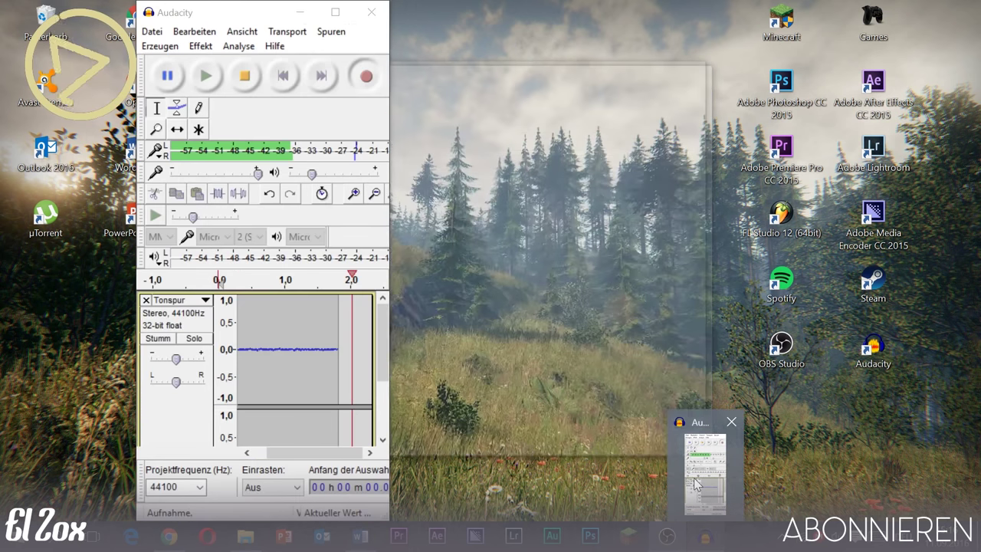
left_click(696, 483)
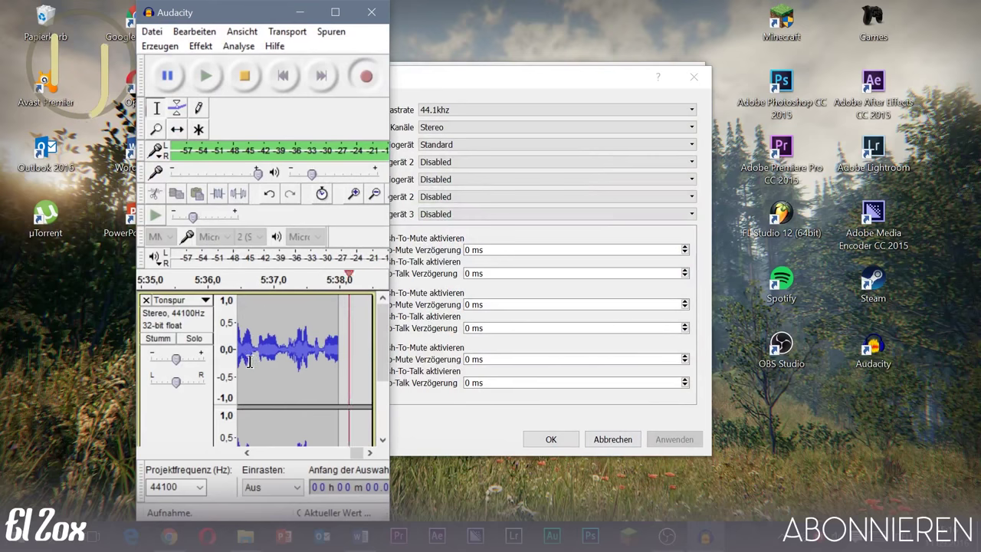
left_click(289, 13)
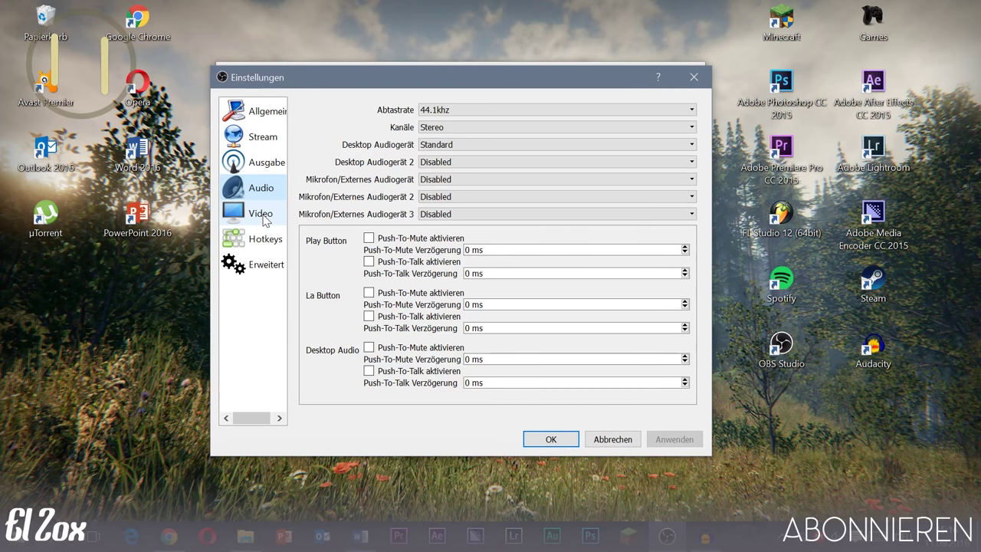
left_click(265, 221)
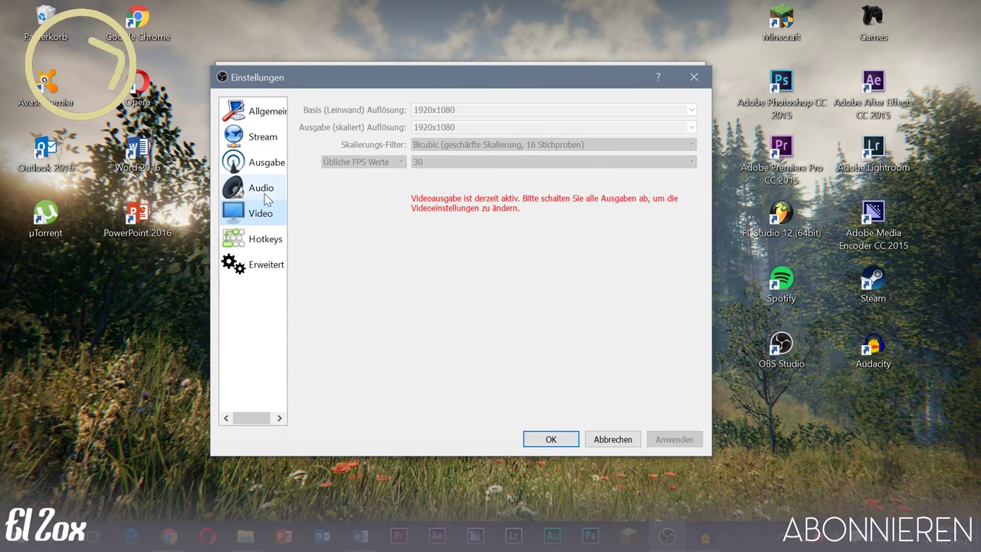
Show the Hotkeys page with recording start on F9 and stop on F10
left_click(270, 252)
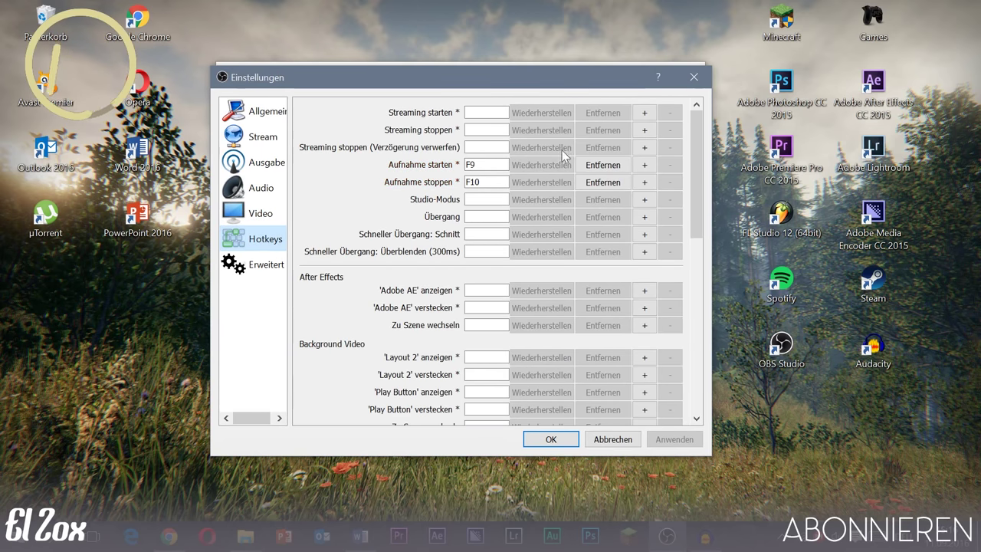
mouse_move(700, 169)
left_mouse_down()
mouse_move(701, 218)
mouse_move(624, 157)
left_mouse_up()
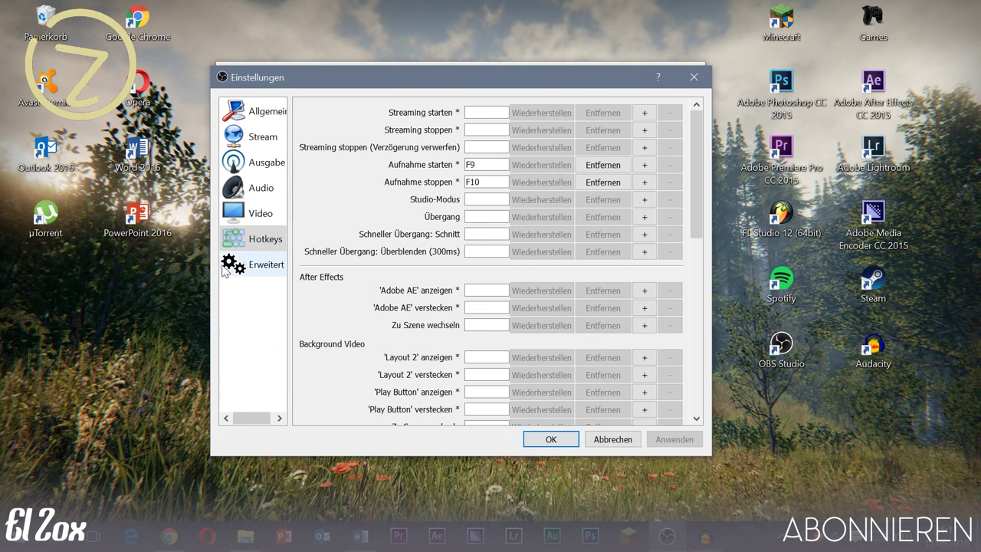
Keep process priority Normal in Advanced settings, cancel the dialog, and move OBS rightward
left_click(230, 268)
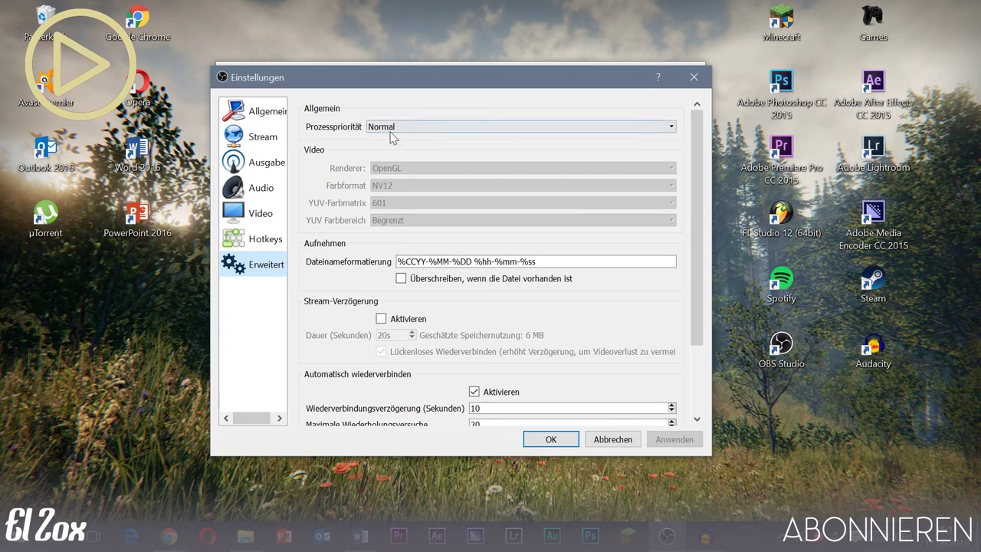
left_click(382, 127)
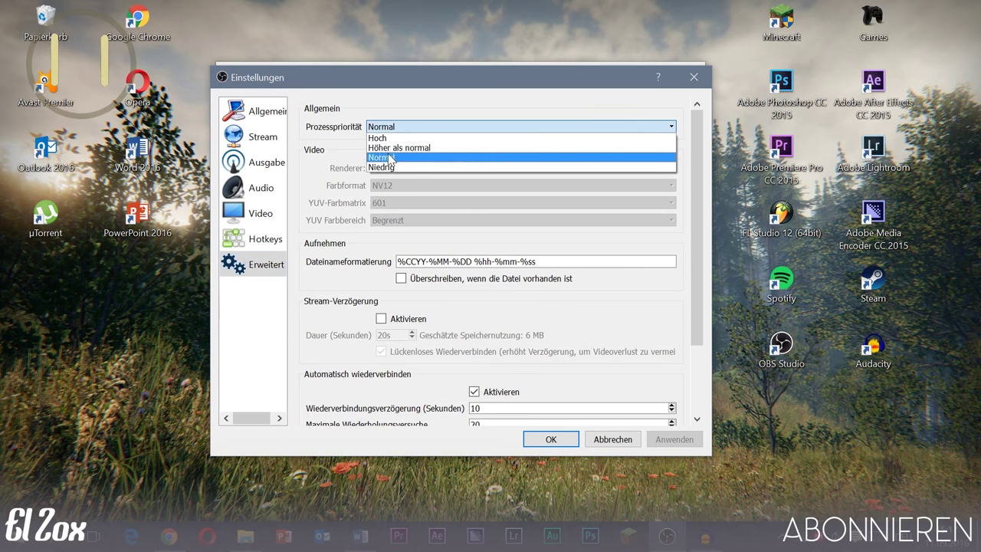
left_click(391, 158)
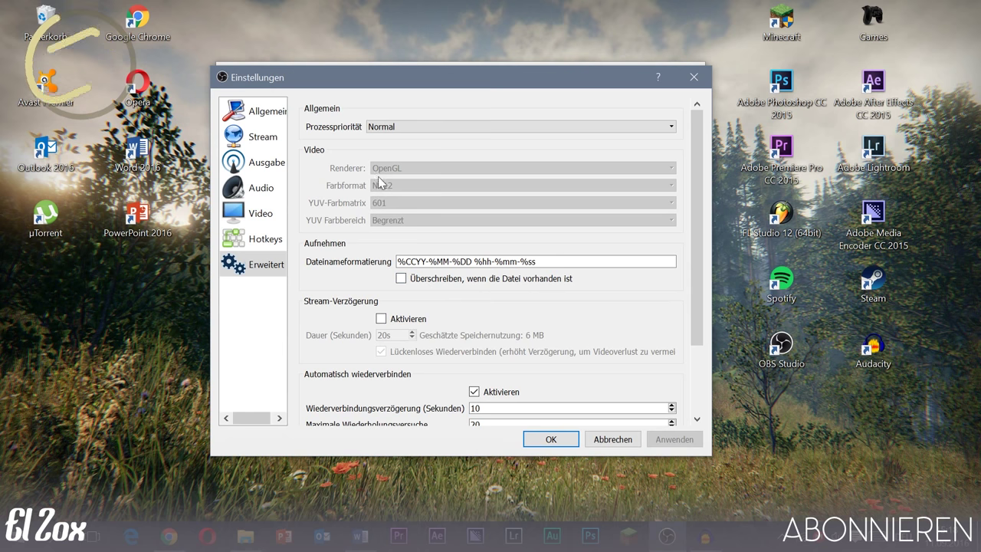
scroll(555, 351, "down", 2)
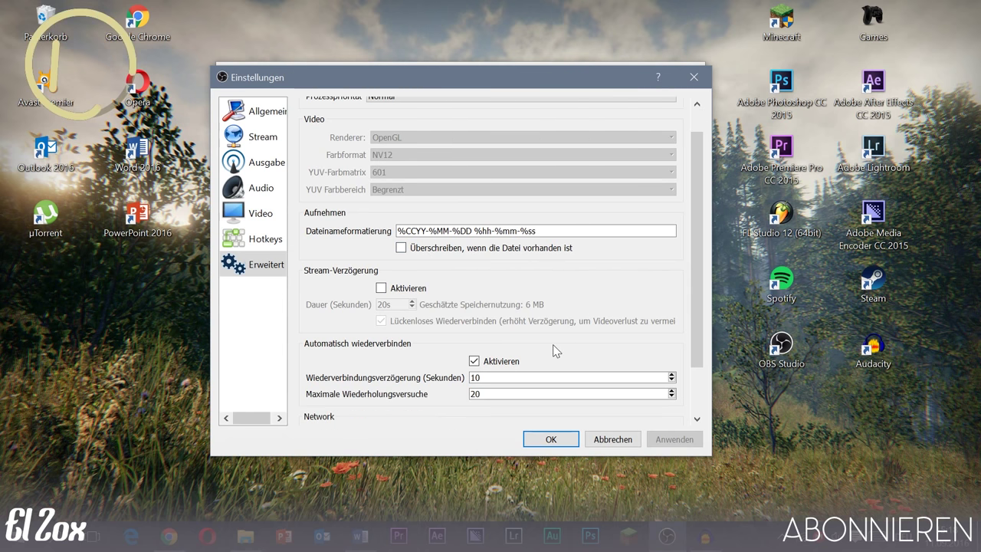
scroll(357, 397, "down", 2)
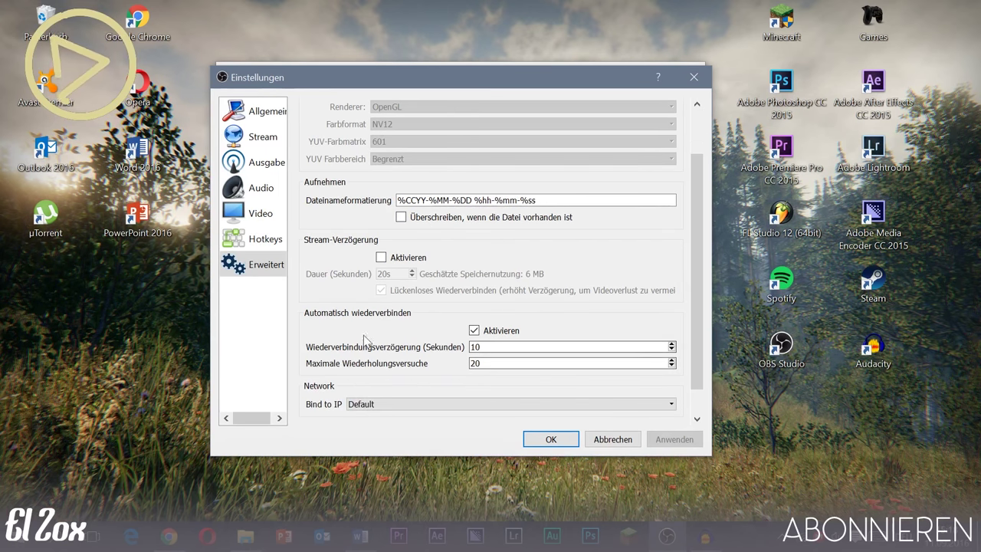
scroll(359, 349, "down", 2)
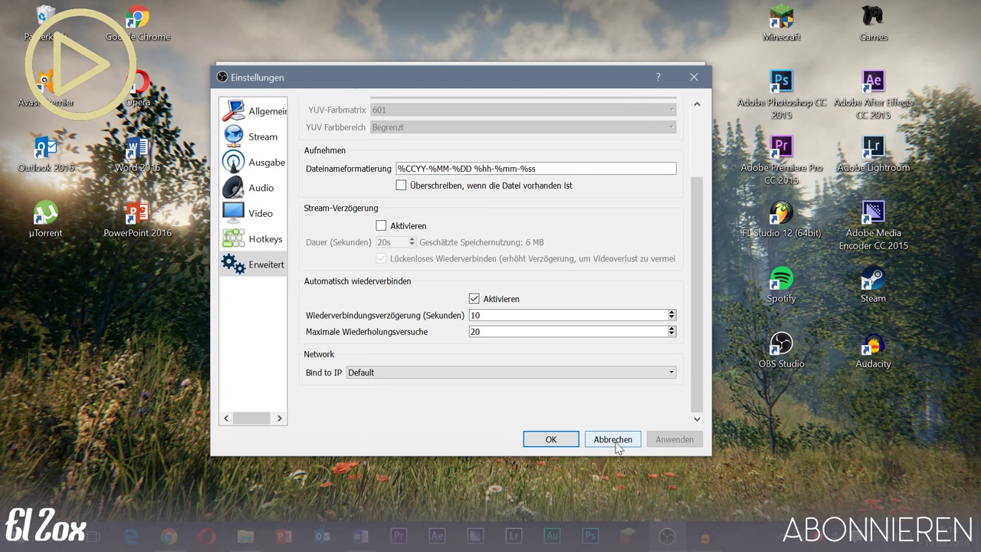
left_click(614, 440)
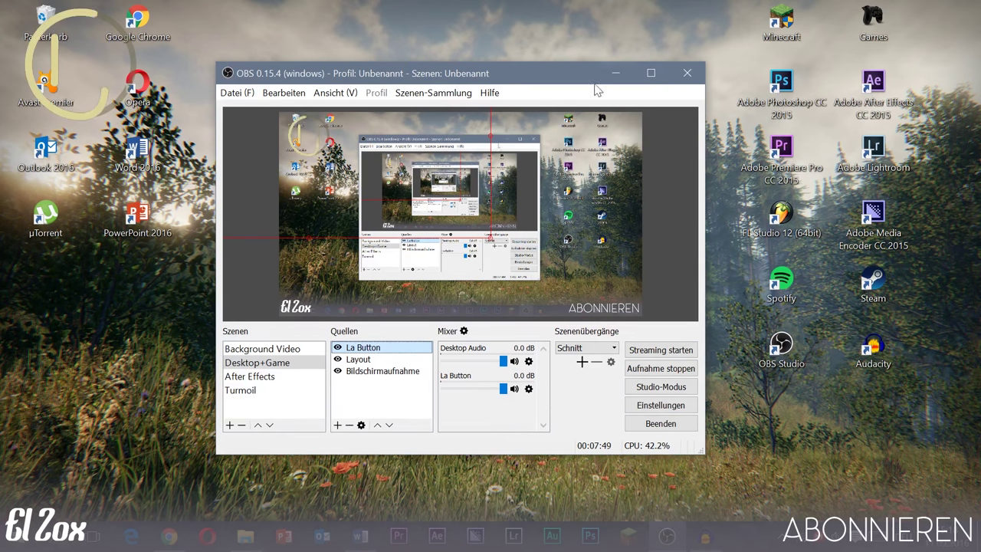
left_click_drag(446, 72, 704, 75)
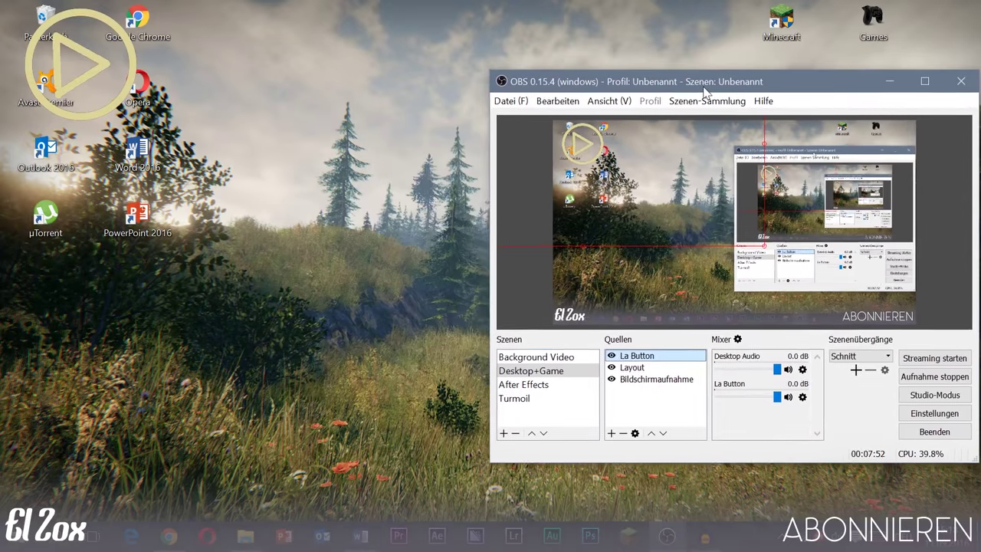
Bring the recording Audacity window to the front and maximize it
left_click(723, 543)
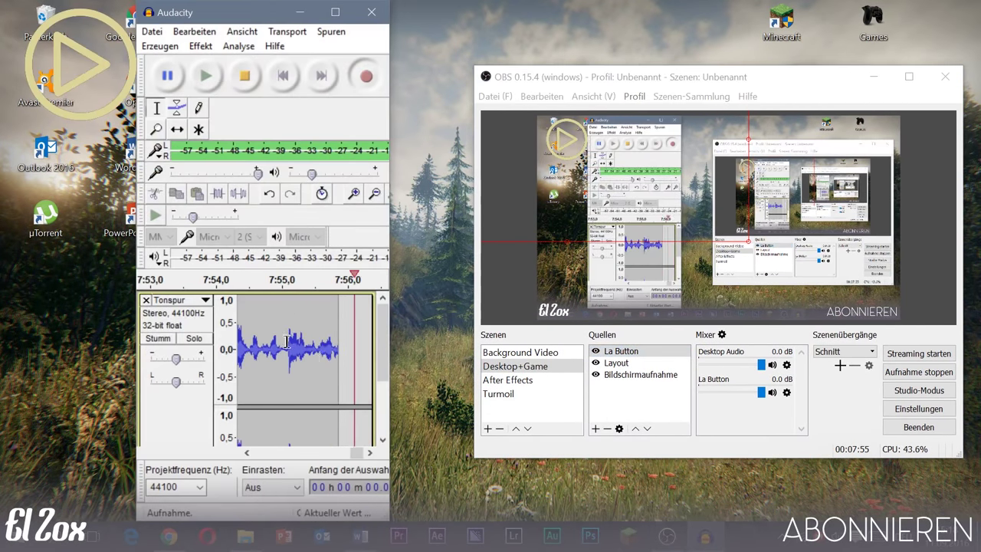
left_click(338, 12)
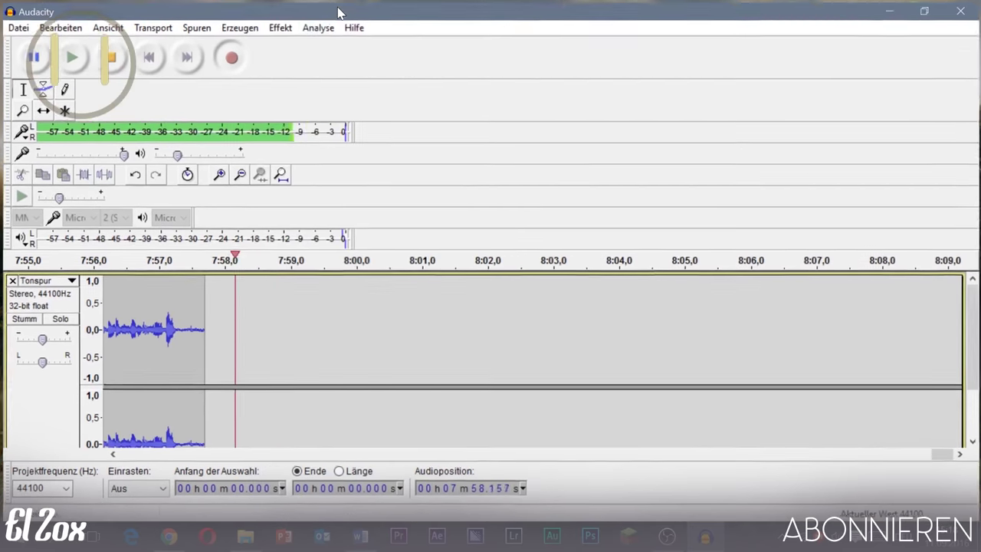
left_click(934, 6)
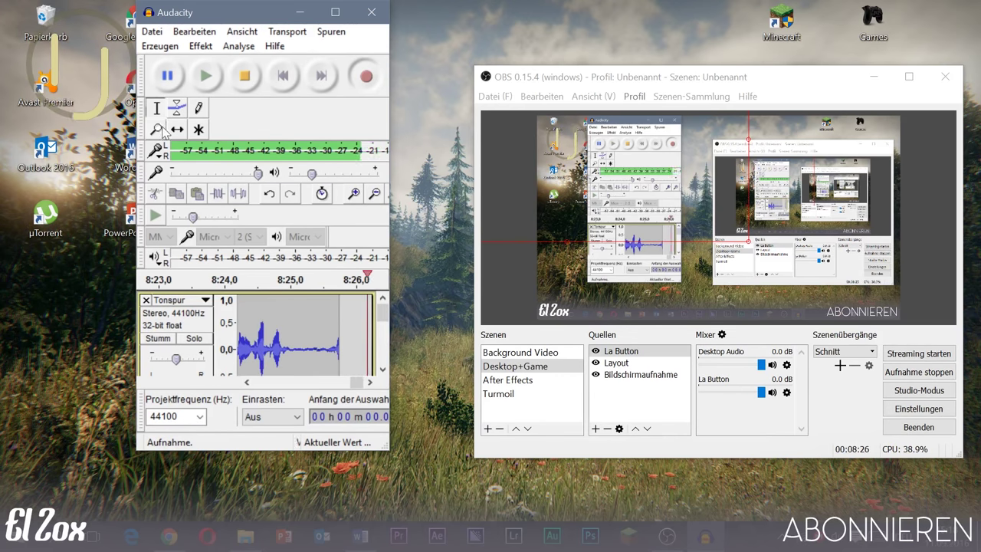
left_click(337, 11)
left_click(23, 24)
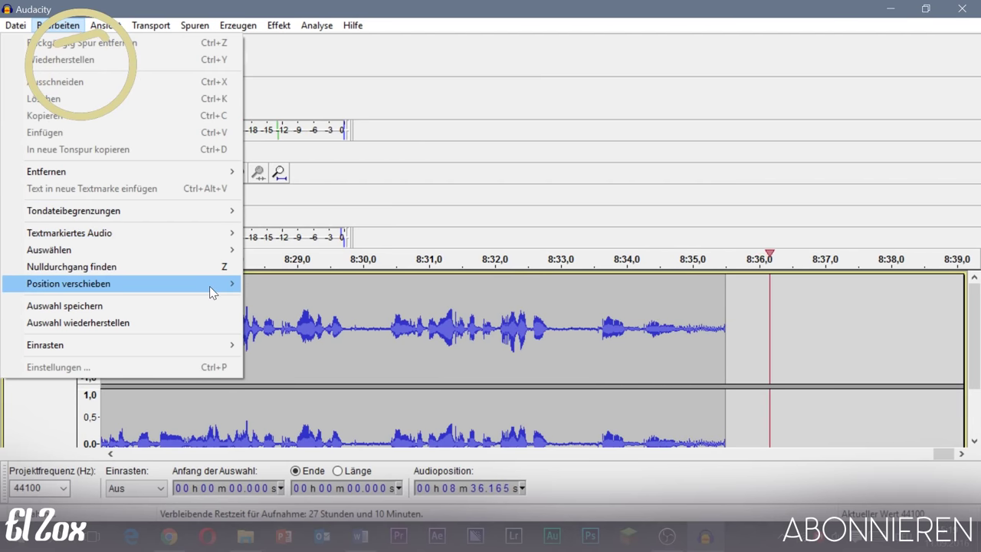
mouse_move(105, 26)
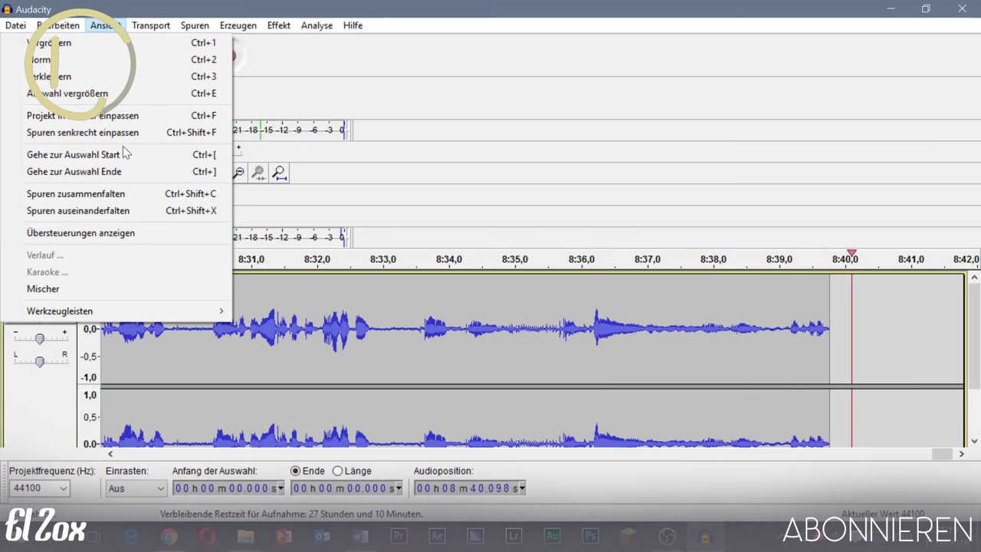
mouse_move(57, 26)
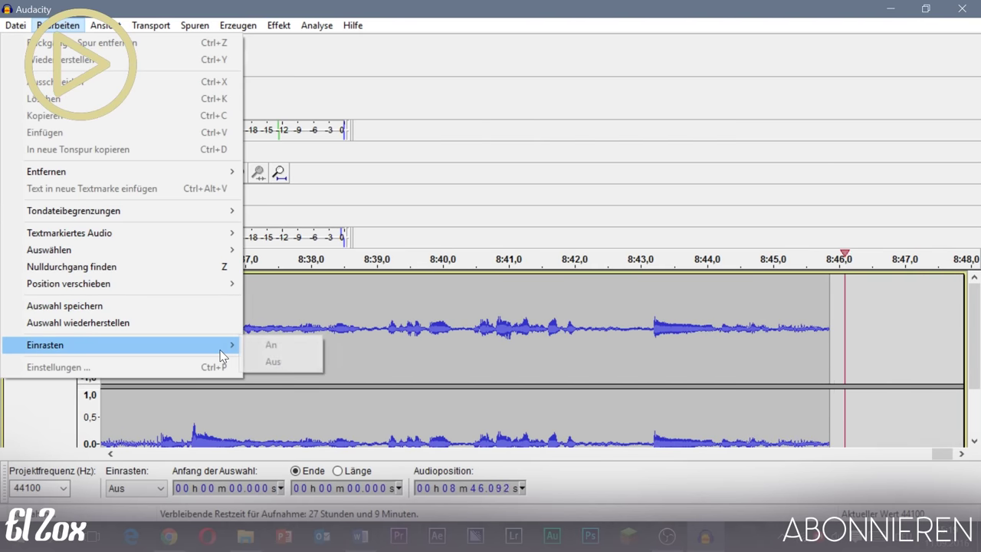
mouse_move(15, 29)
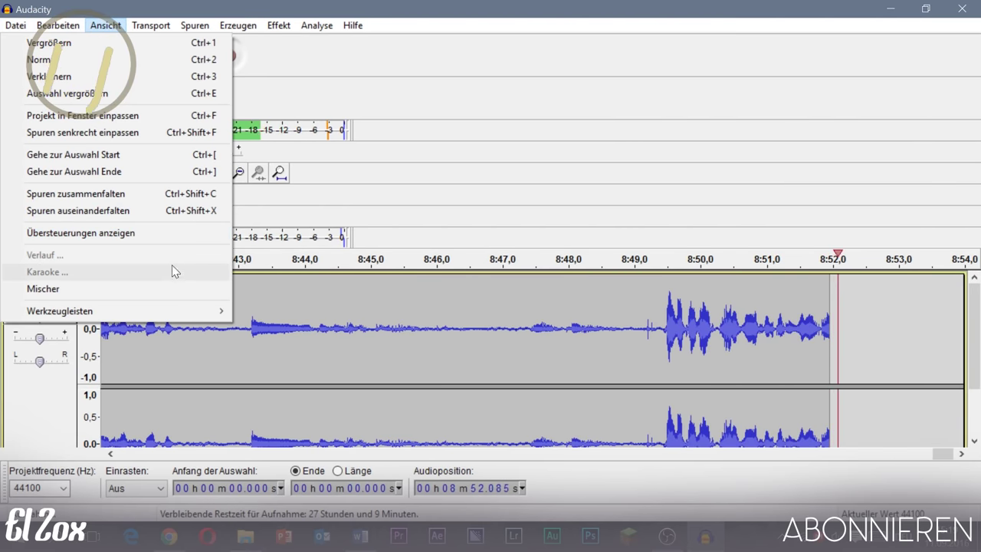
mouse_move(148, 30)
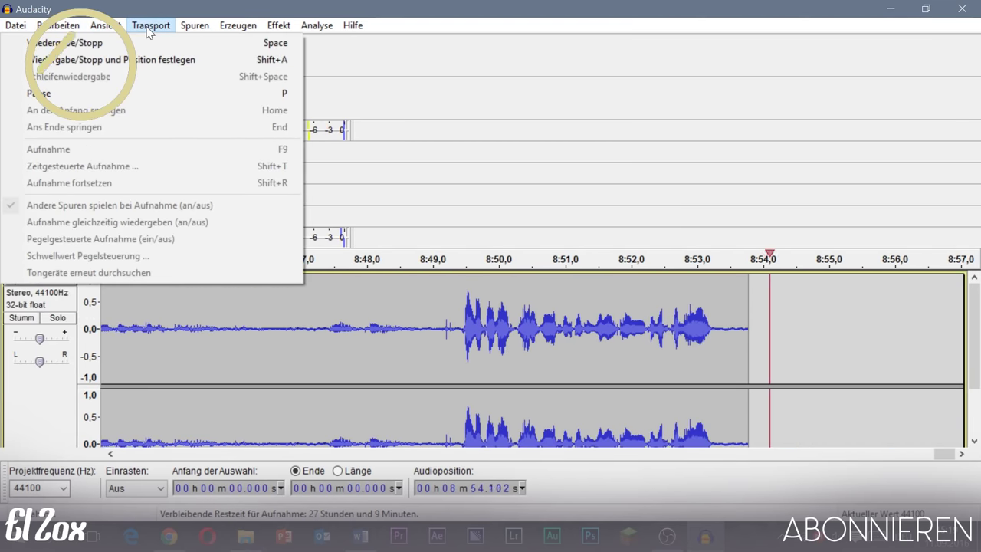
mouse_move(250, 32)
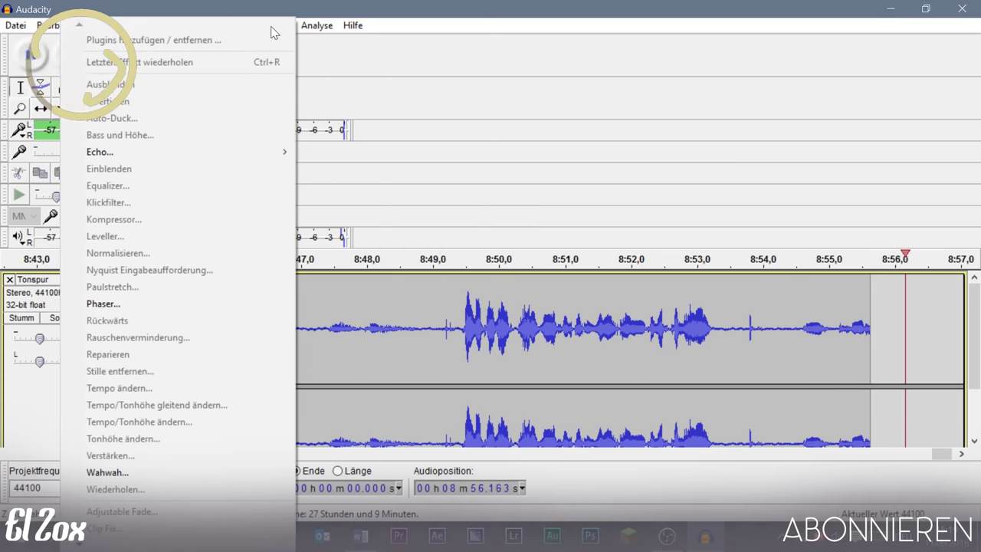
mouse_move(313, 30)
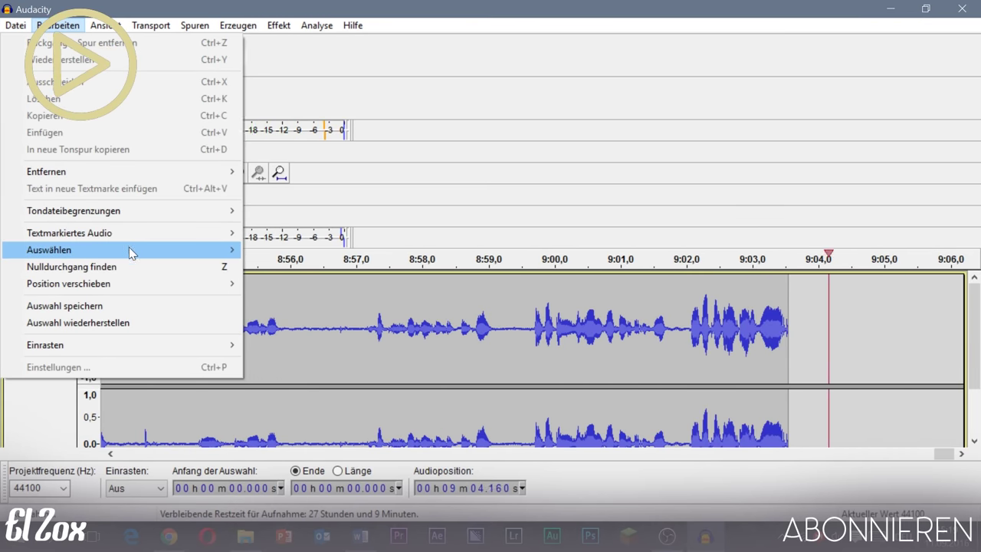
mouse_move(119, 284)
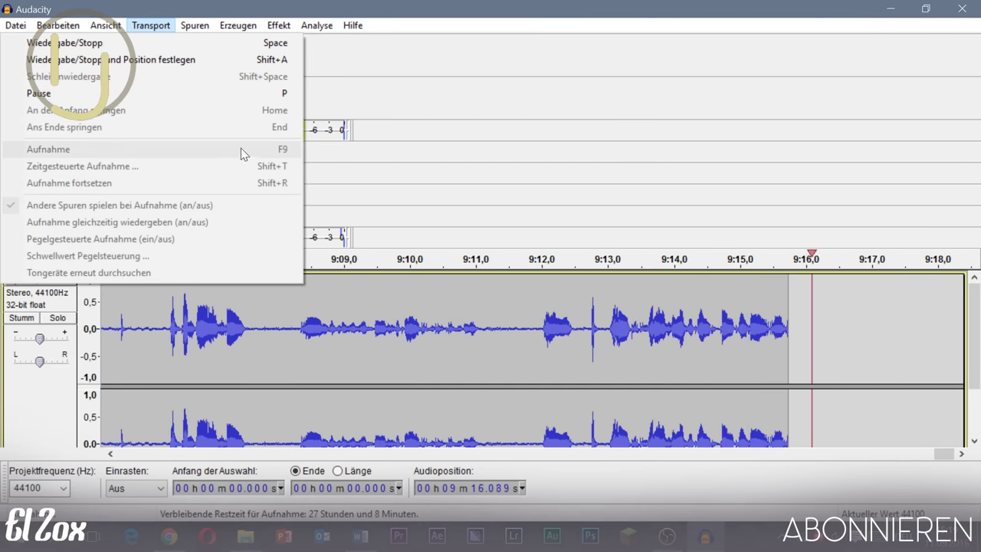
left_click(113, 29)
left_click(149, 25)
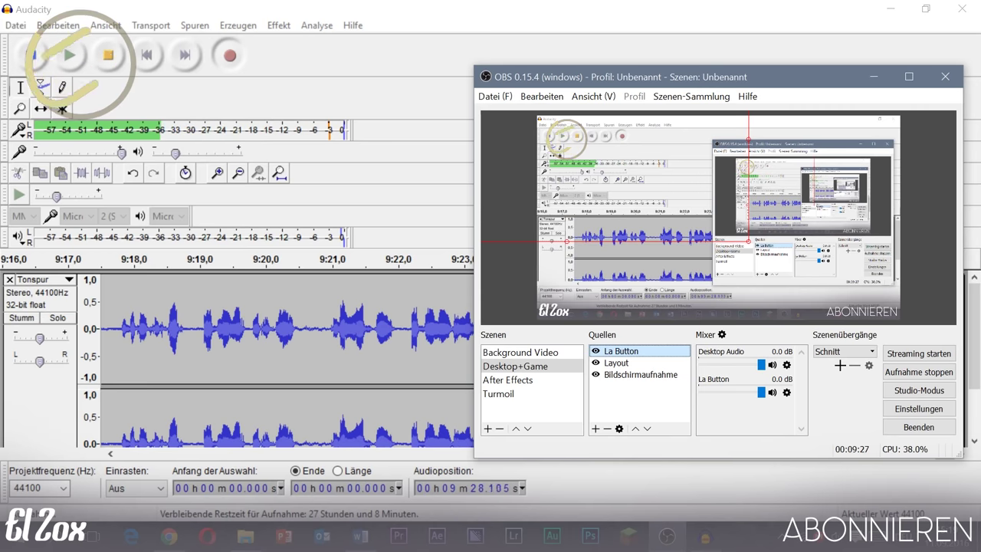
Restore Audacity as a small window and stop its running recording
left_click(654, 520)
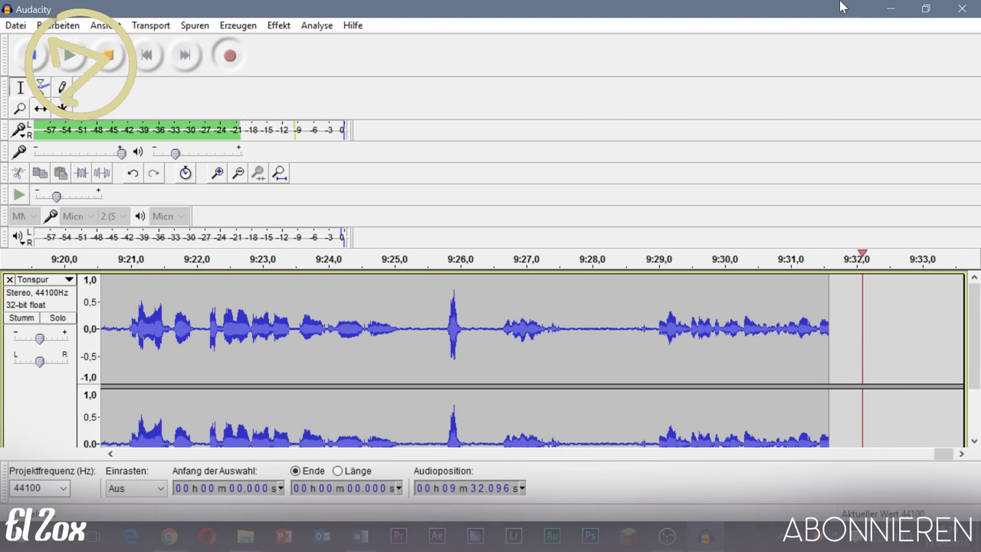
left_click(891, 7)
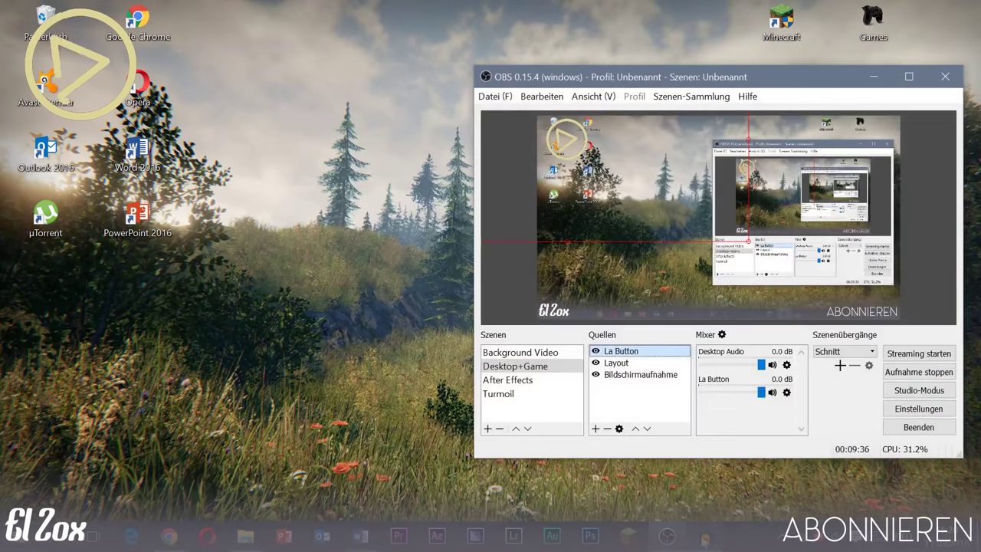
left_click(705, 536)
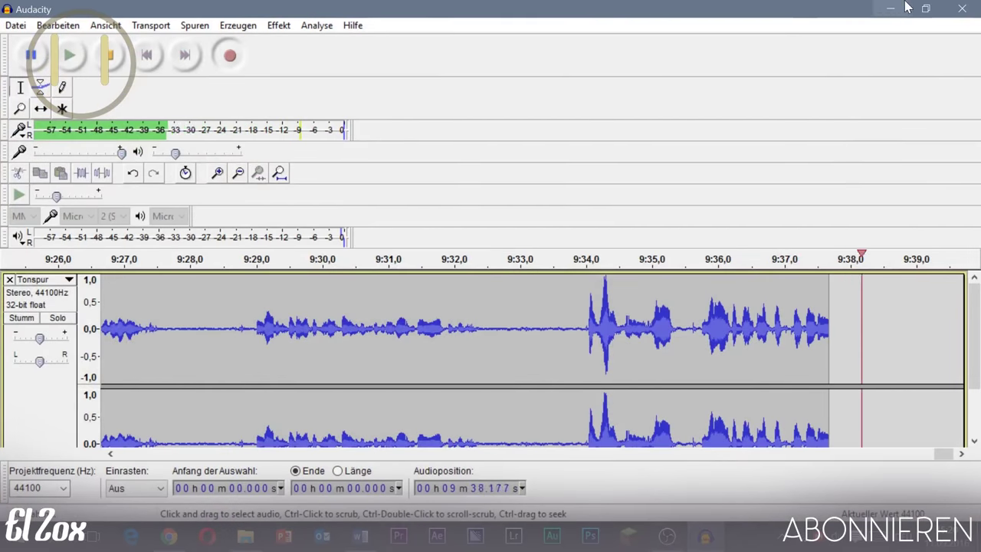
left_click(925, 8)
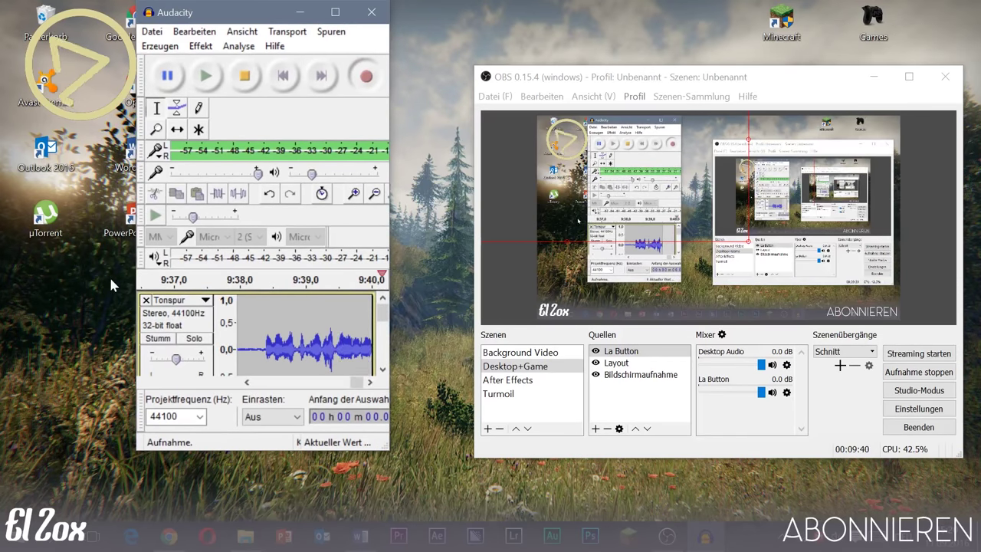
left_click(244, 76)
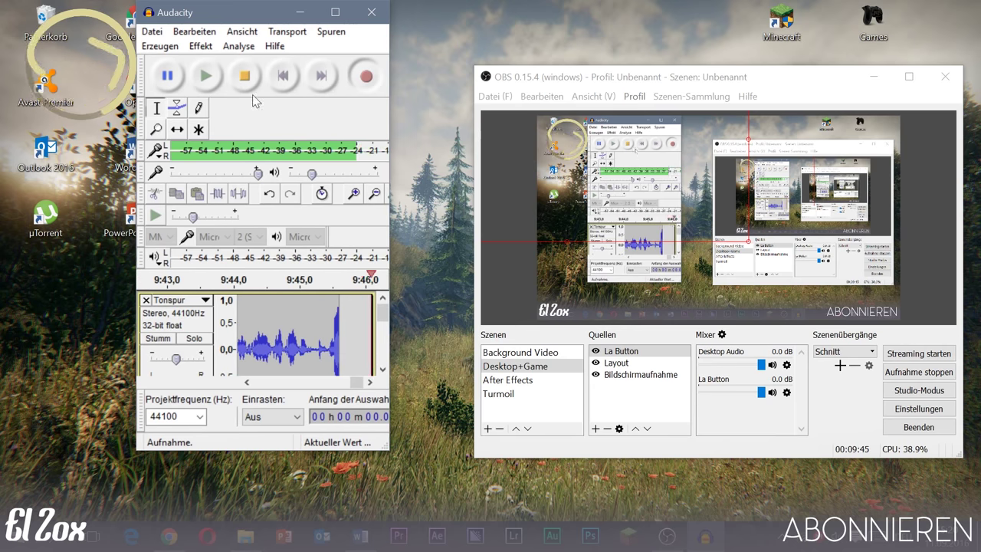
left_click(153, 32)
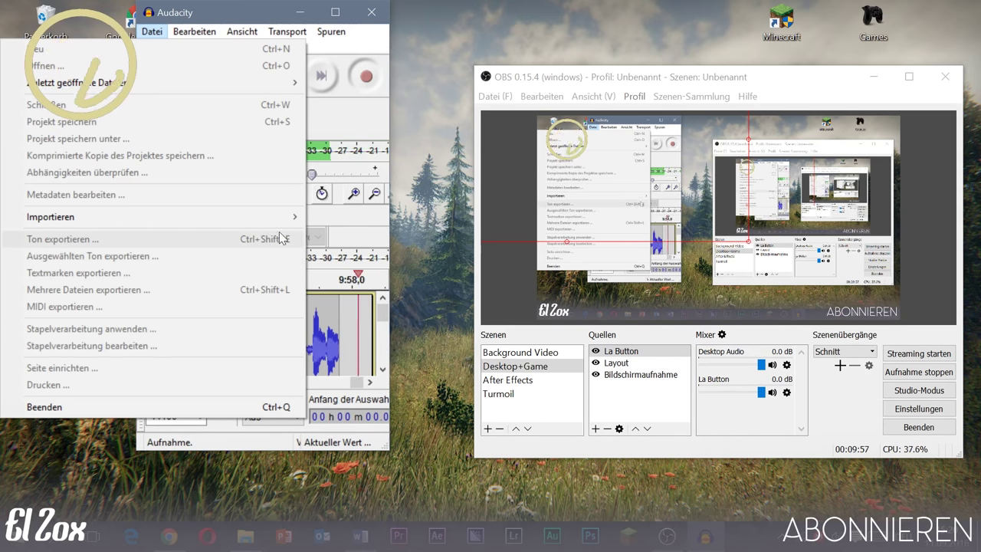
left_click(475, 102)
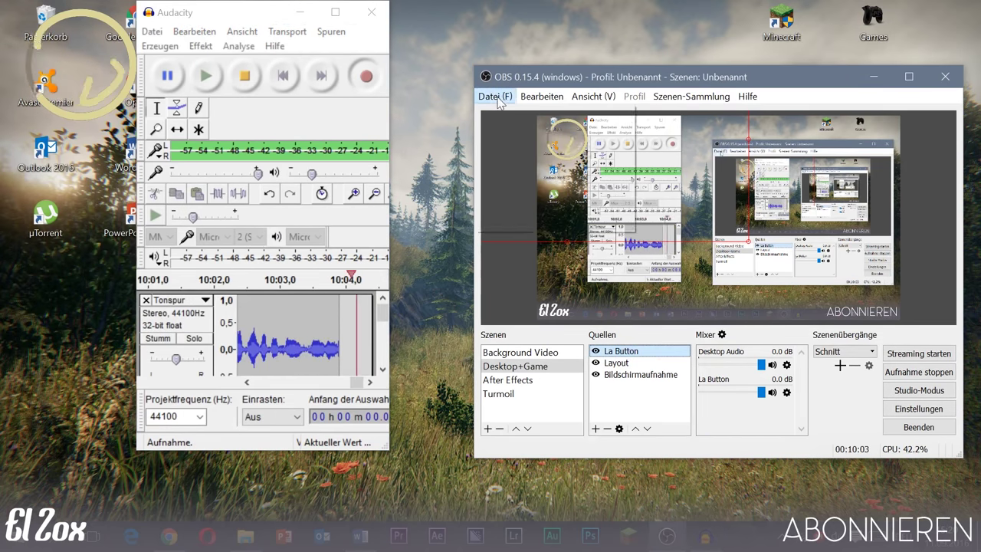
Review the OBS Stream and Ausgabe pages, cancel unchanged, then minimize Audacity and OBS
left_click(492, 97)
left_click(512, 156)
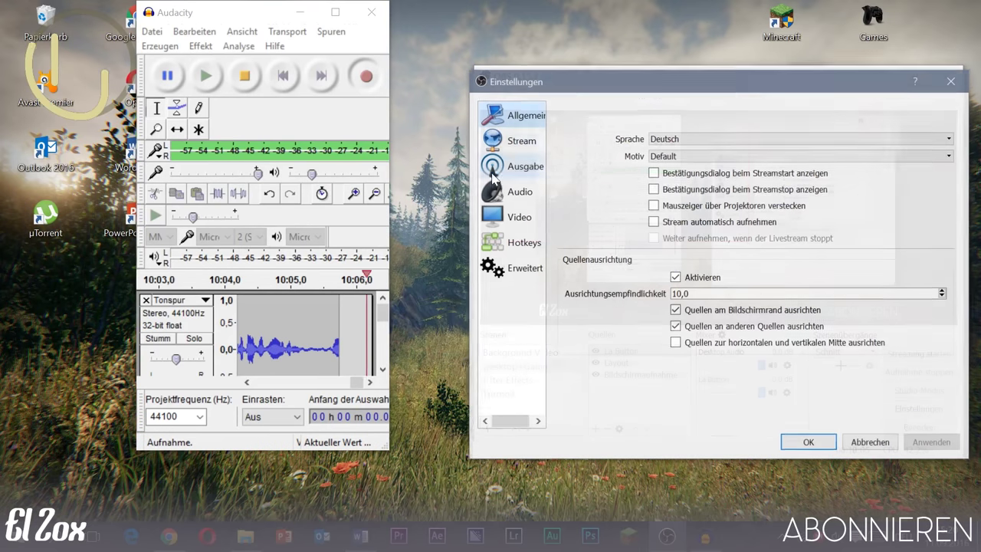
left_click(514, 147)
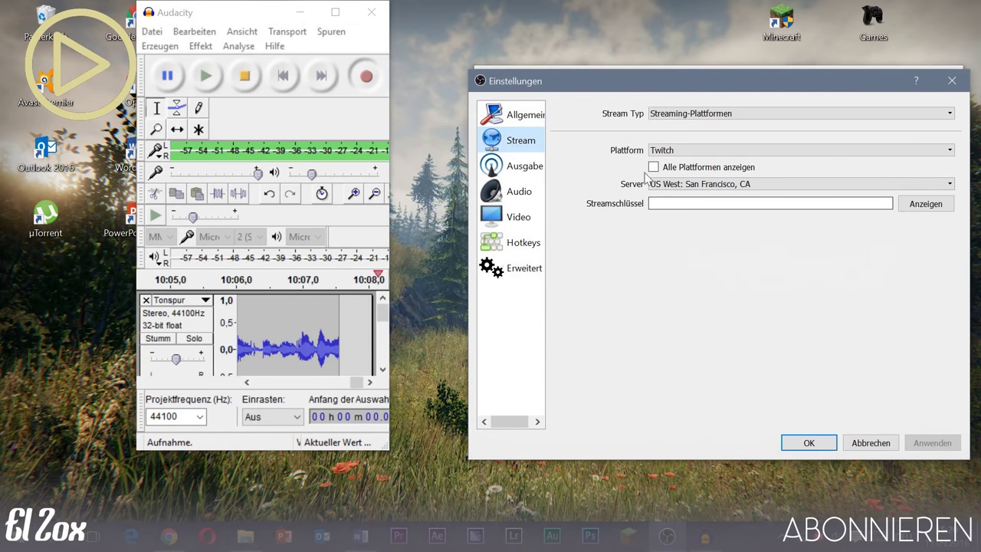
left_click(513, 167)
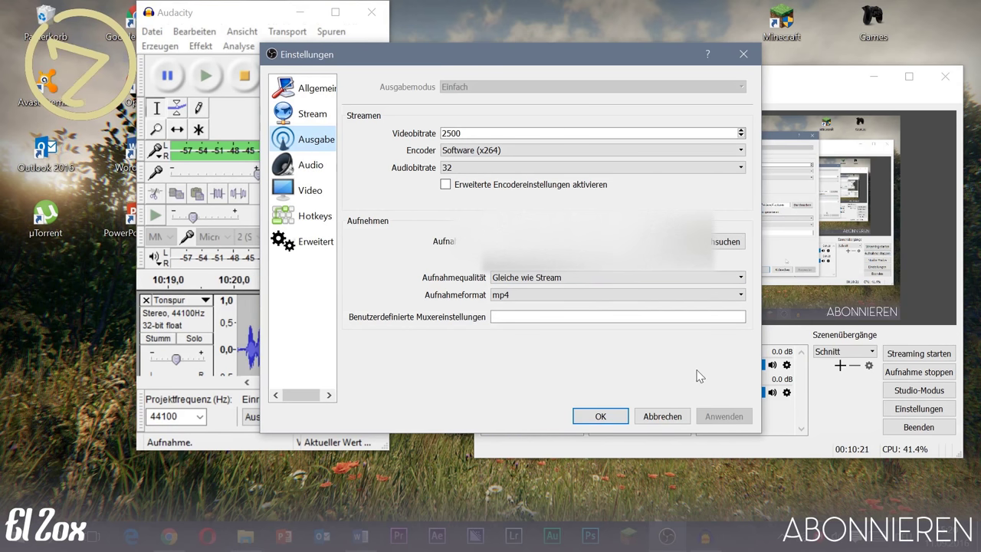
left_click(664, 419)
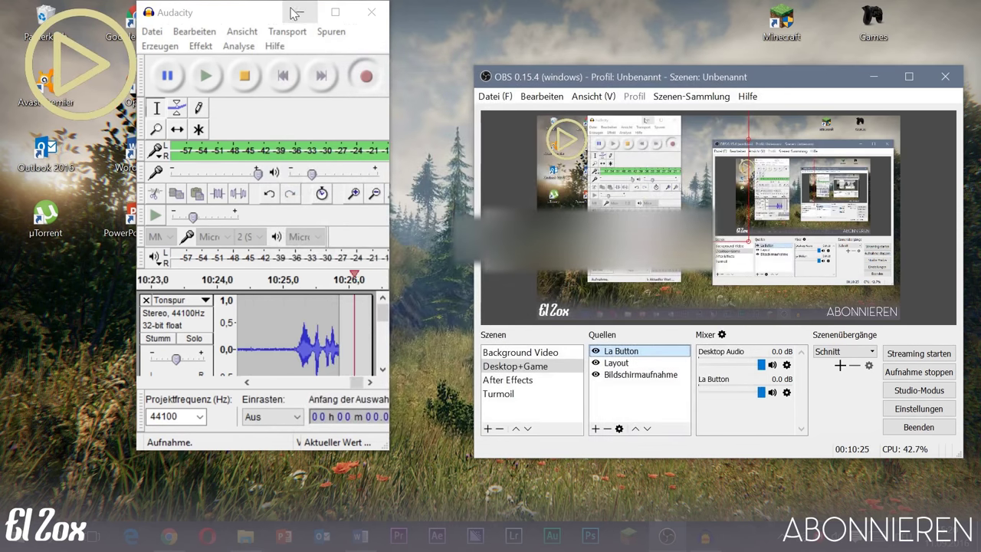
left_click(299, 12)
left_click(866, 77)
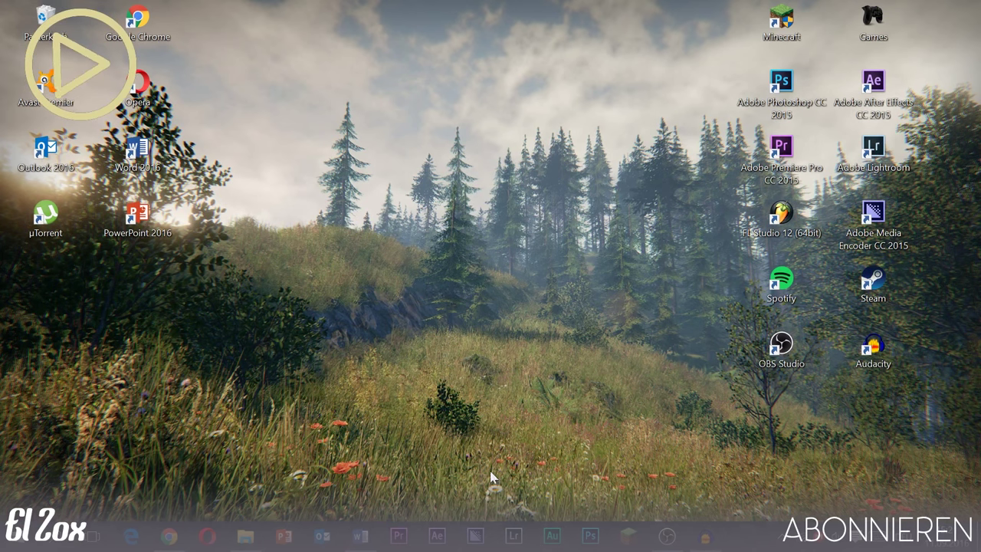
Launch Adobe Audition CC 2015 from the desktop taskbar
left_click_drag(409, 99, 505, 346)
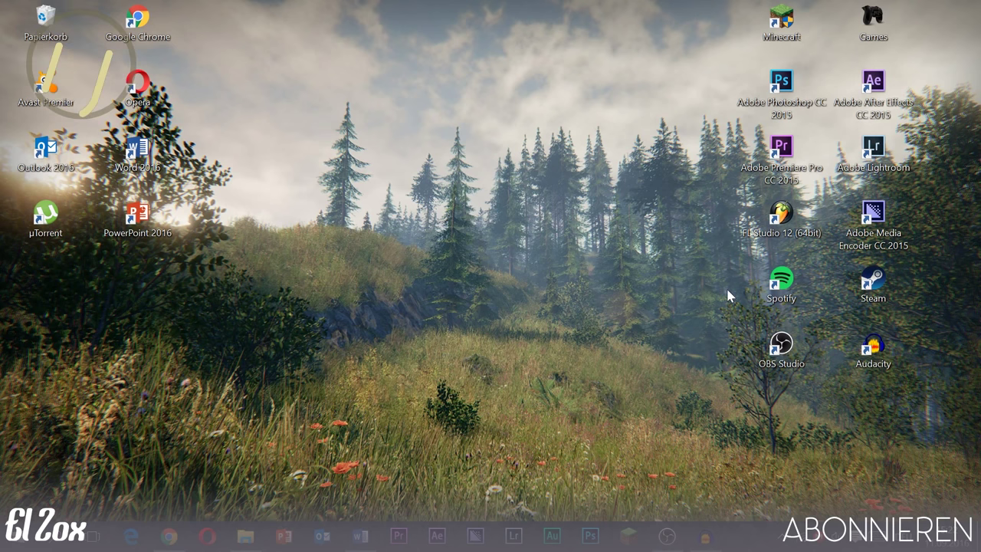
left_click(553, 537)
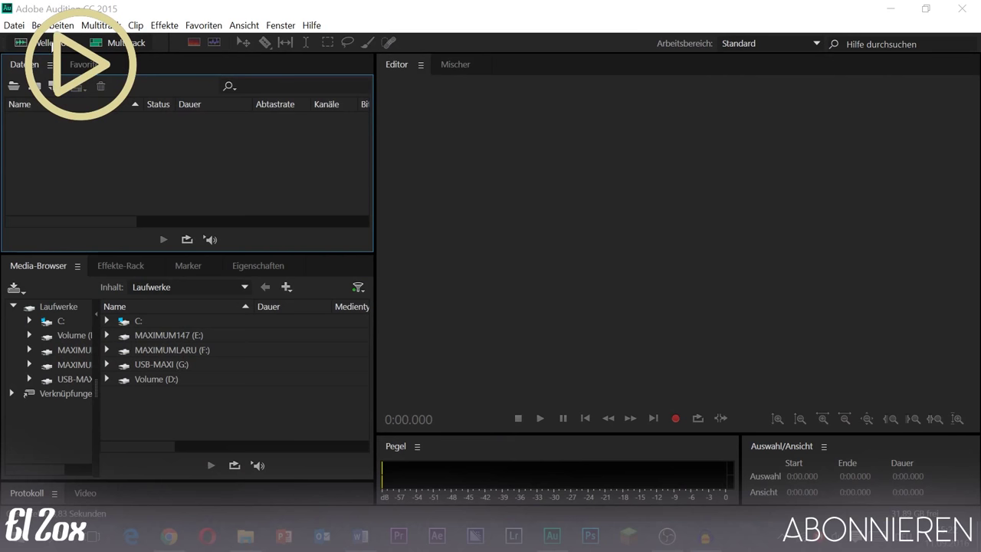
Import Sound Hipster Intro.wav through File > Import > File
left_click(14, 26)
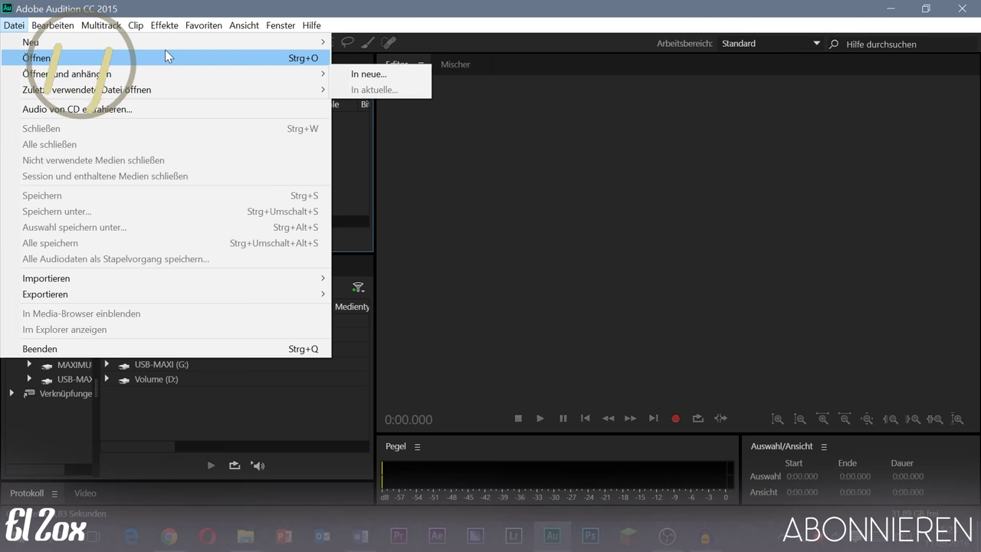
mouse_move(95, 282)
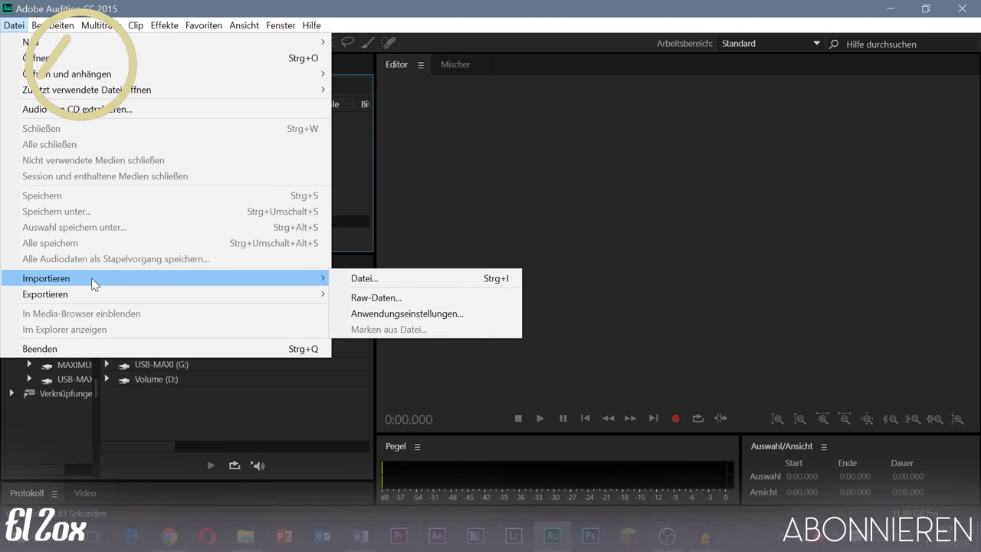
left_click(352, 280)
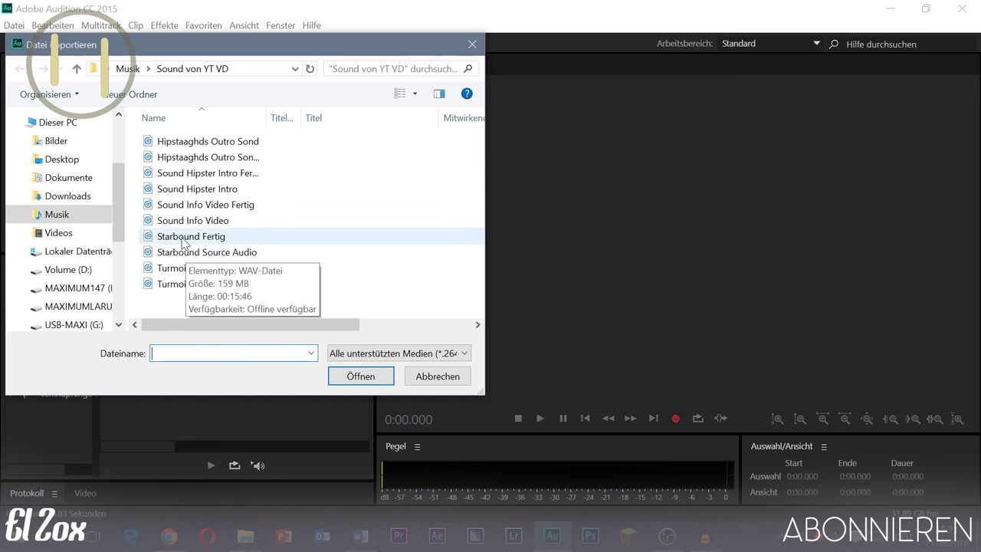
left_click(257, 189)
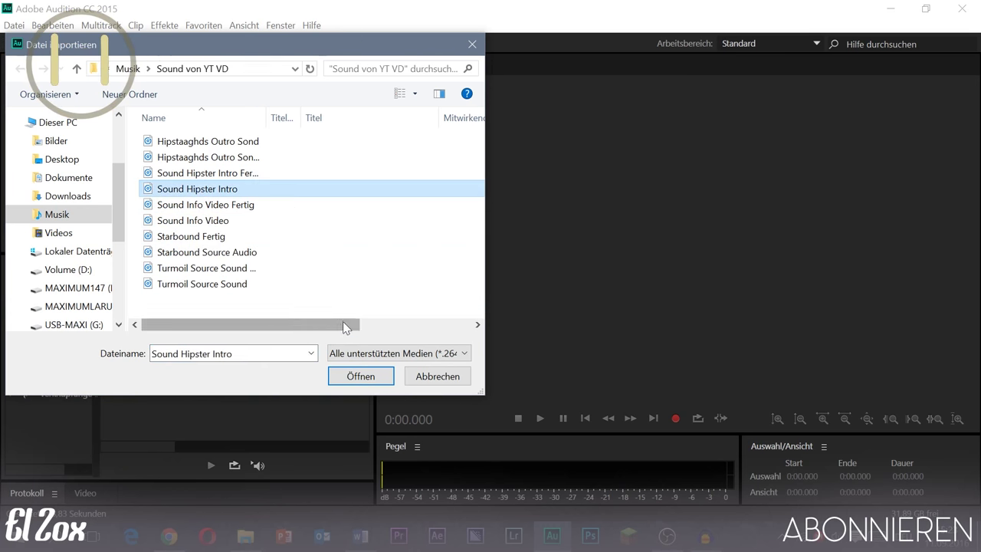
left_click(361, 377)
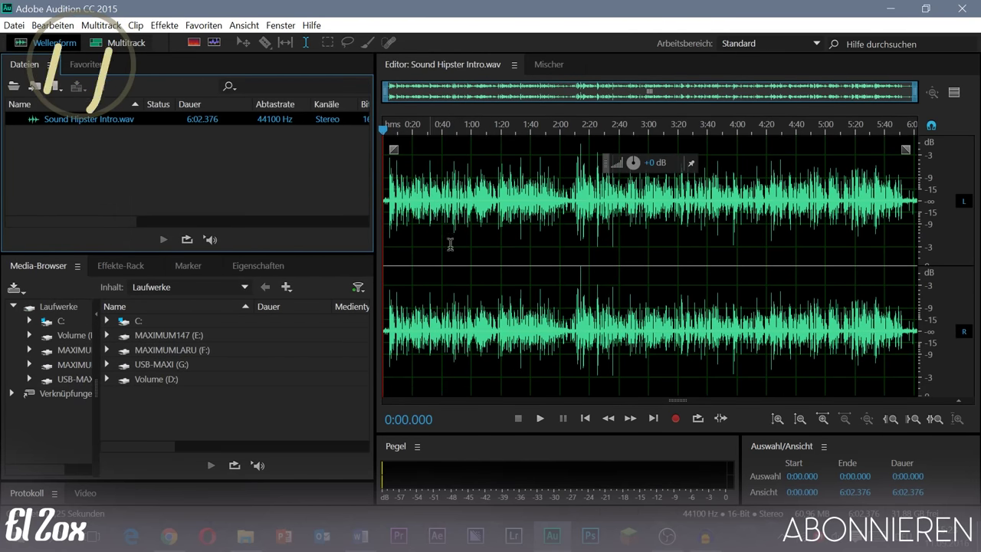
Select the entire waveform and widen the waveform editor panel
mouse_move(413, 243)
left_mouse_down()
mouse_move(648, 243)
mouse_move(463, 247)
left_mouse_up()
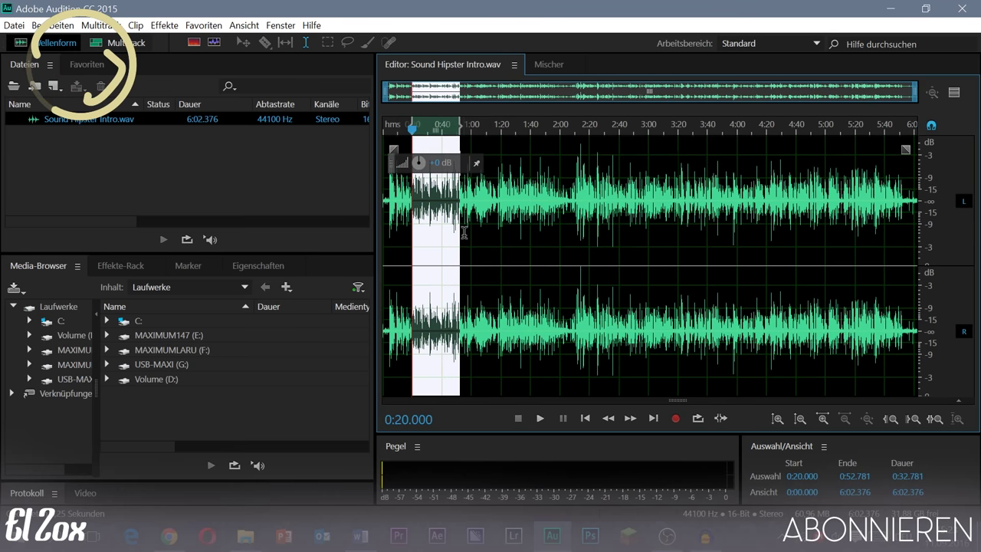
double_click(464, 232)
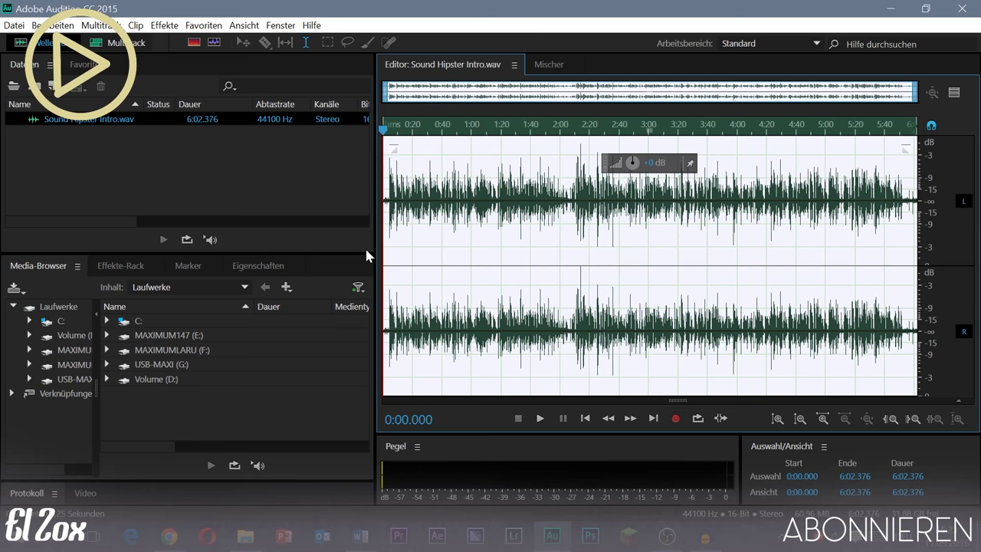
left_click_drag(377, 256, 113, 256)
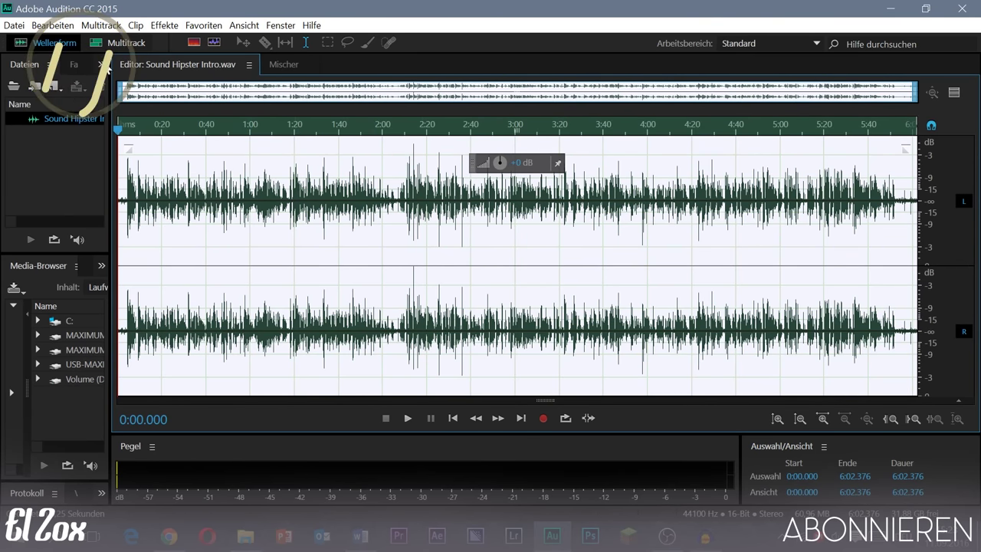
left_click(164, 25)
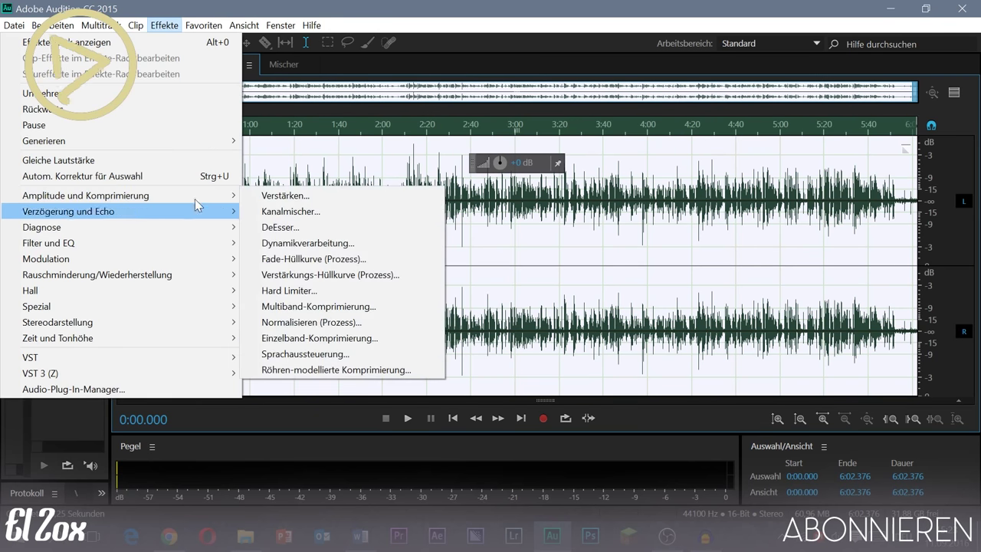
mouse_move(111, 213)
mouse_move(204, 201)
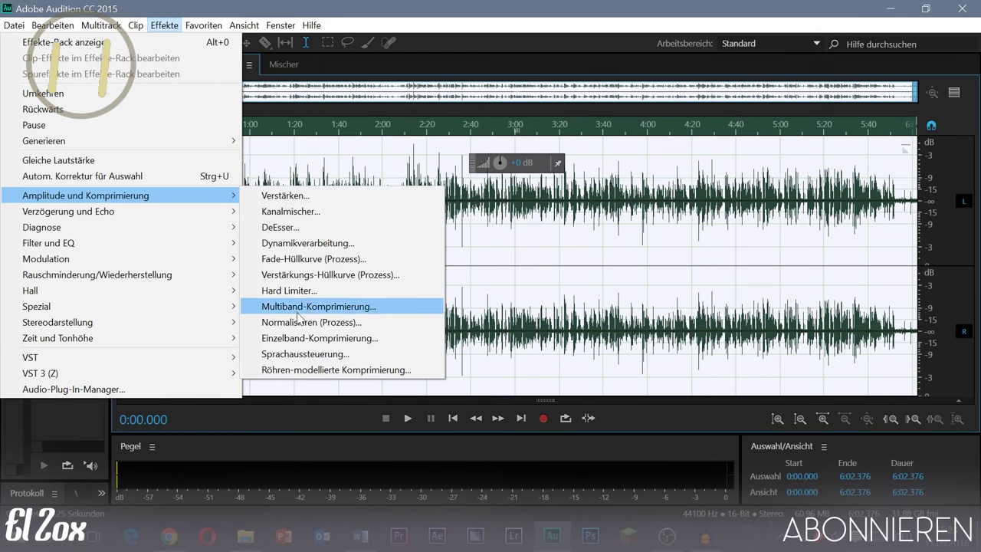
left_click(304, 244)
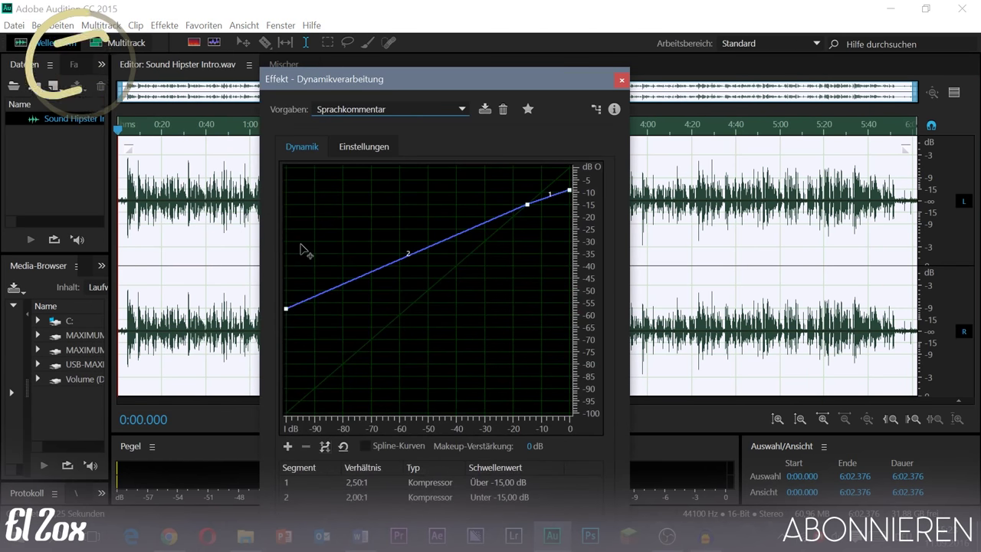
left_click(394, 113)
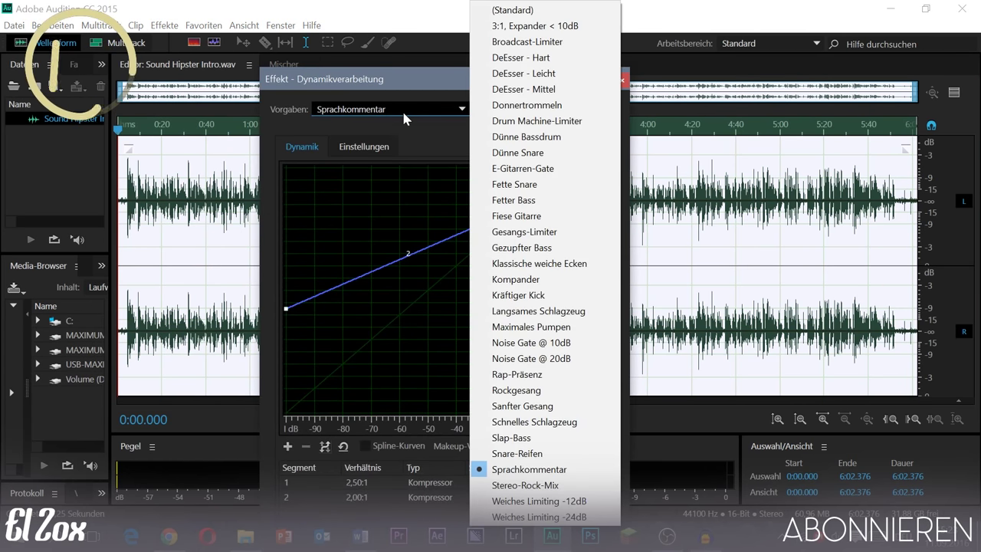
left_click(368, 111)
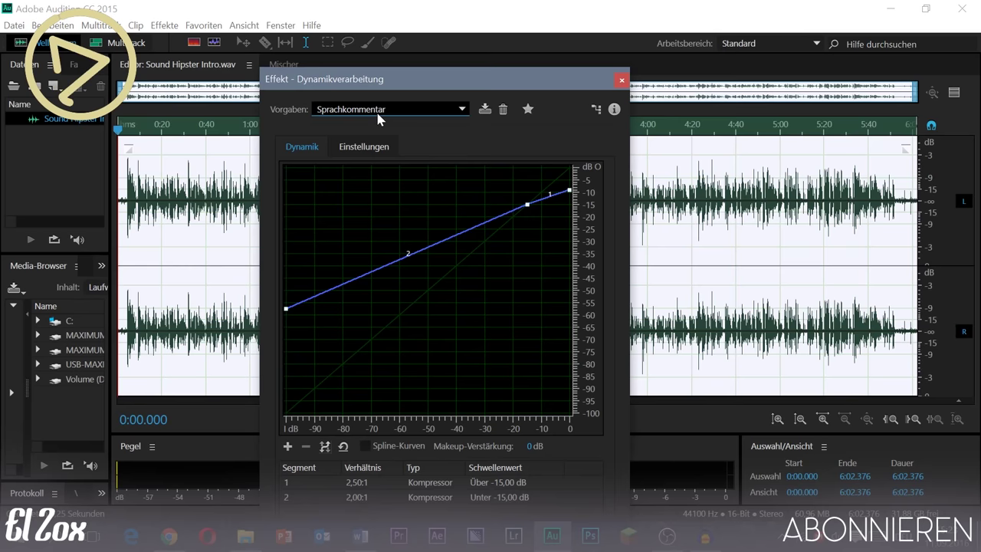
left_click(378, 113)
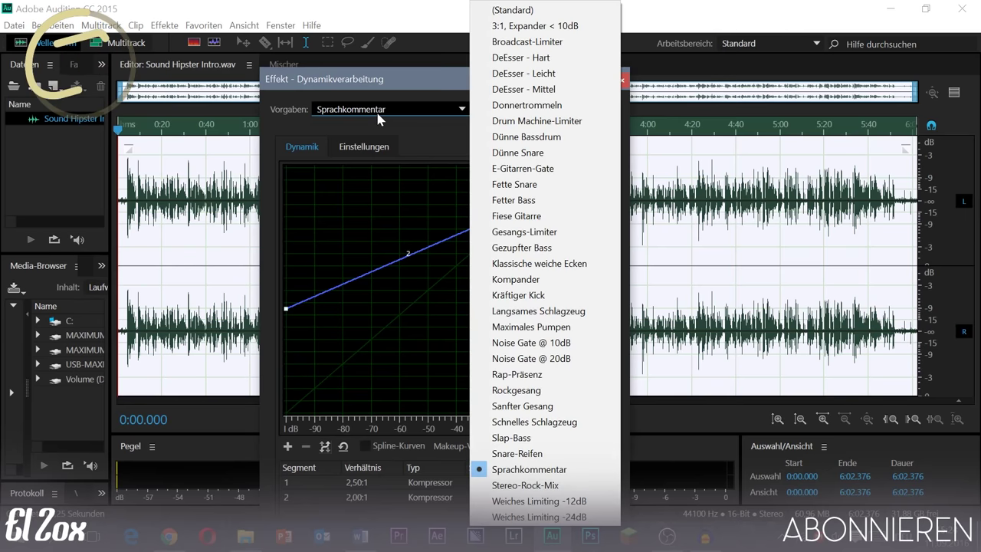
left_click(552, 469)
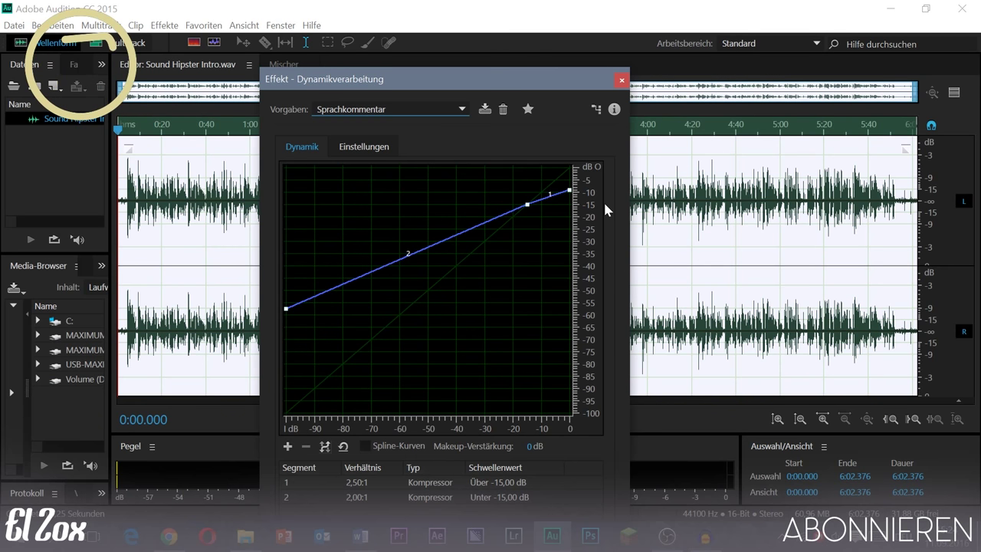
left_click_drag(388, 83, 419, 17)
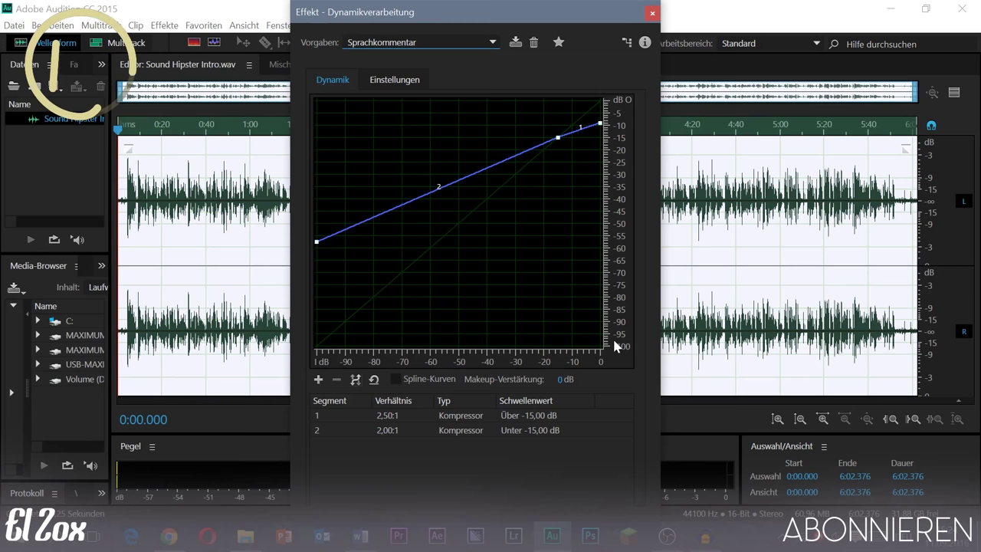
left_click_drag(309, 13, 328, 93)
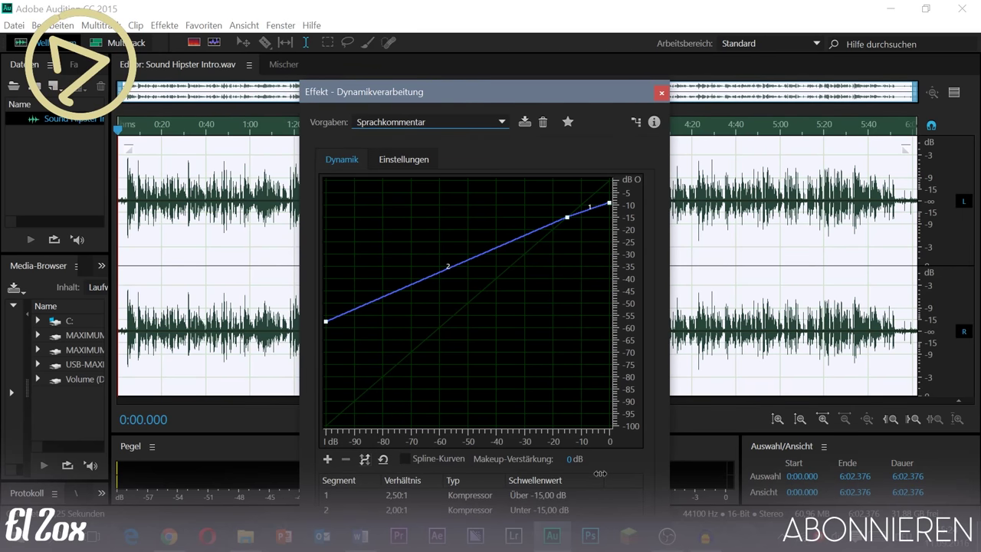
left_click_drag(443, 92, 483, 11)
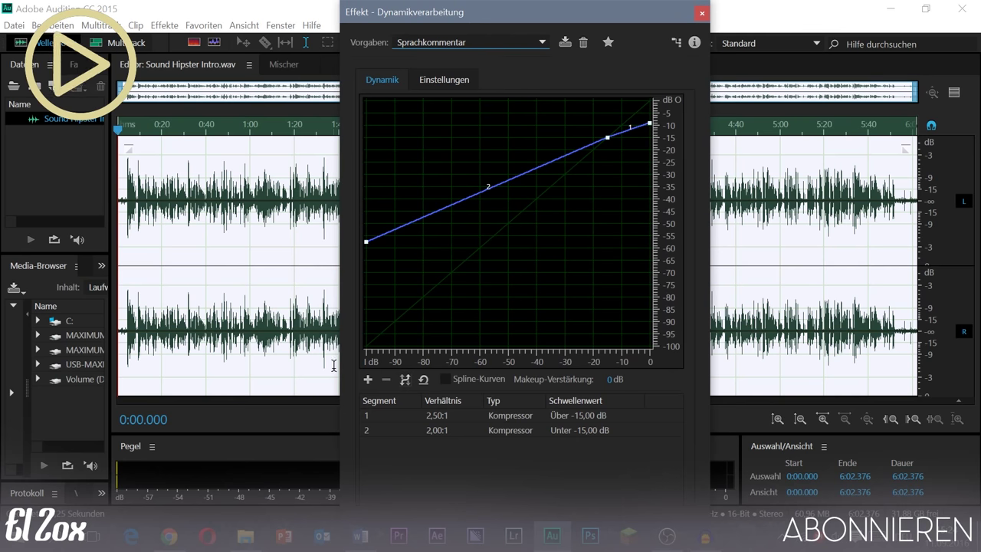
left_click_drag(343, 2, 355, 67)
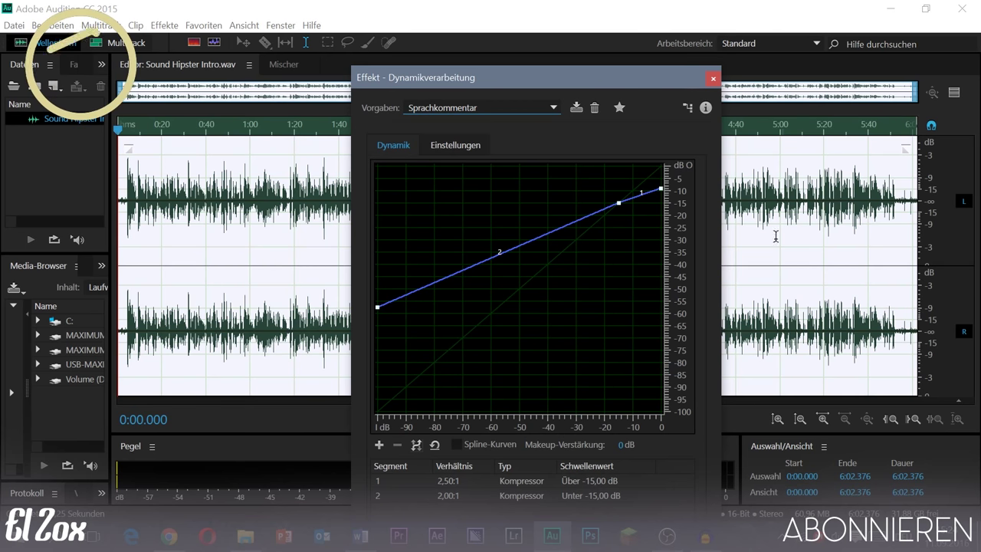
left_click(713, 79)
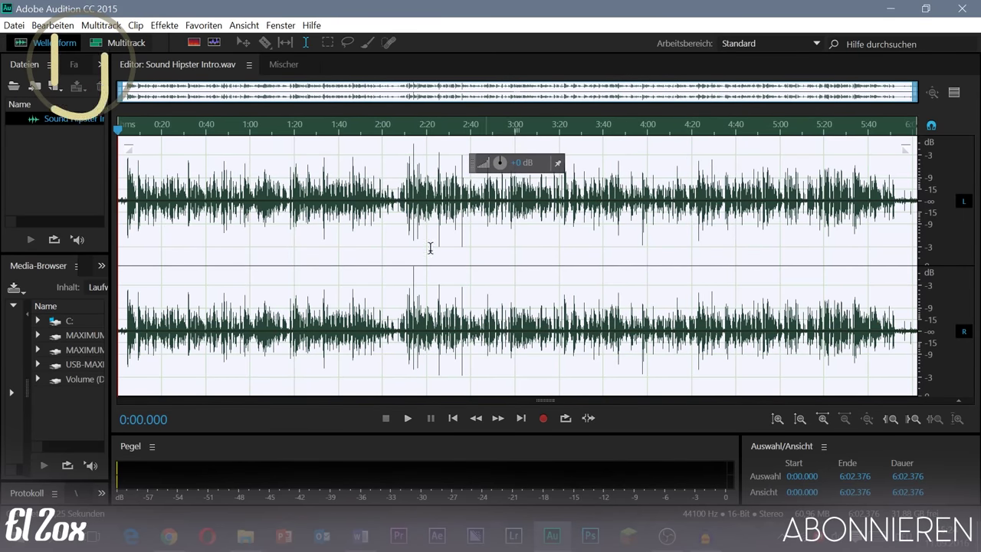
left_click(164, 25)
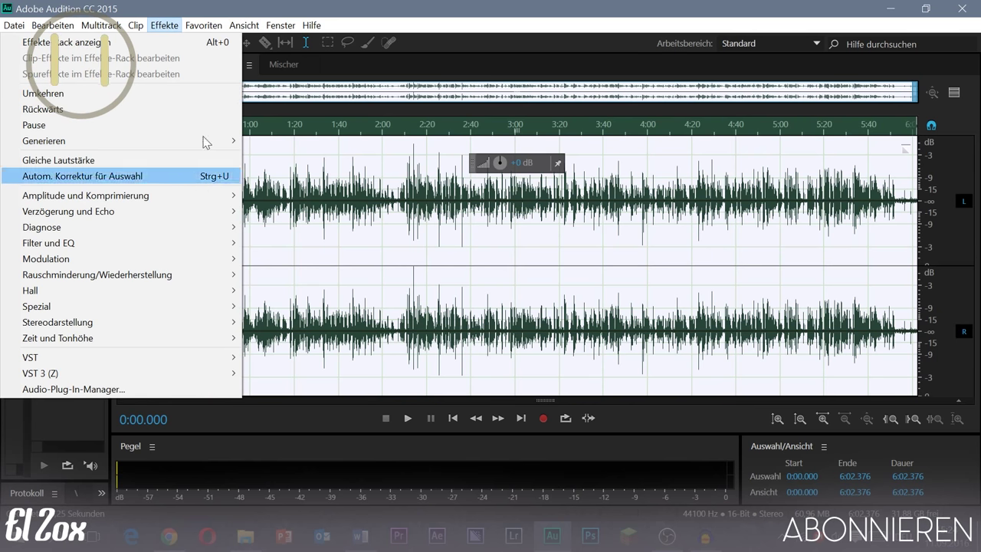
mouse_move(201, 194)
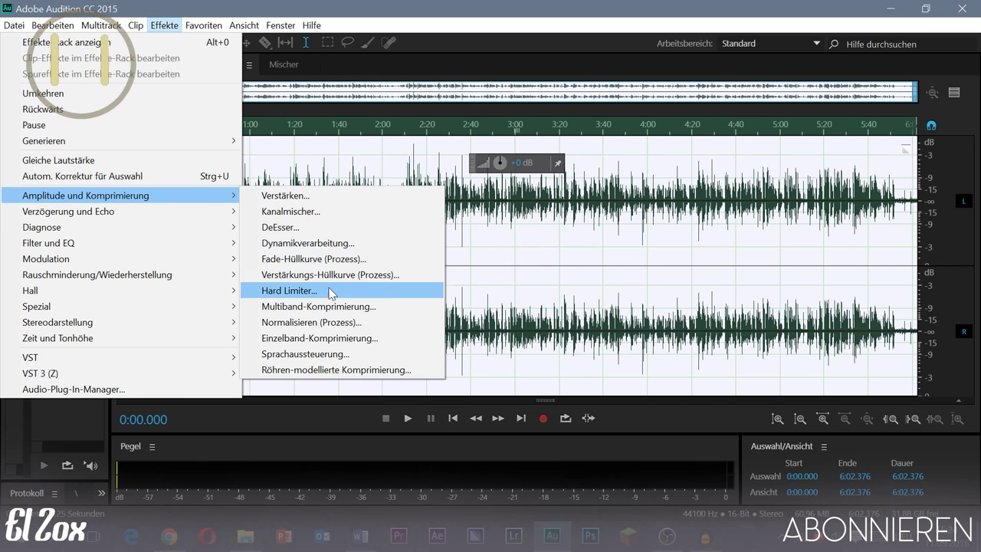
left_click(372, 322)
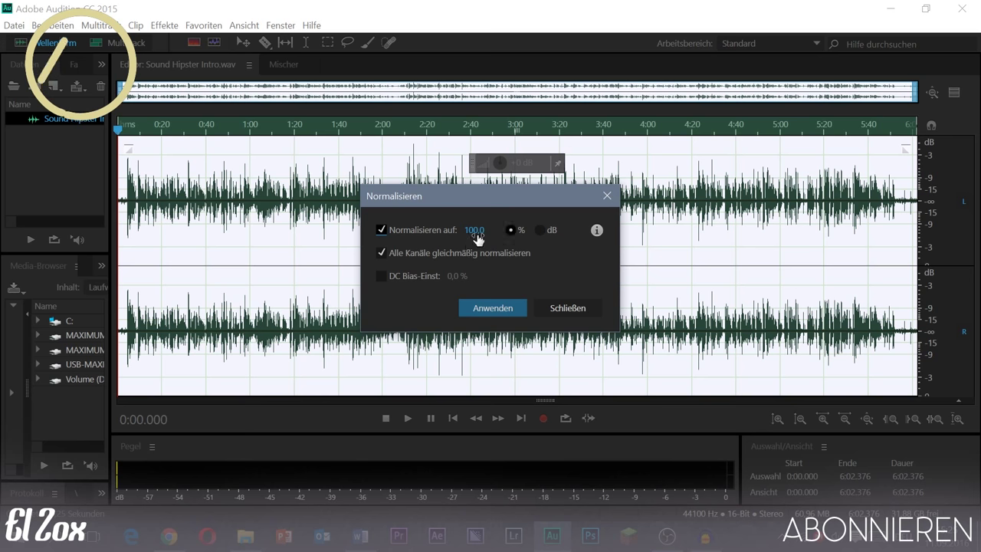
left_click(607, 195)
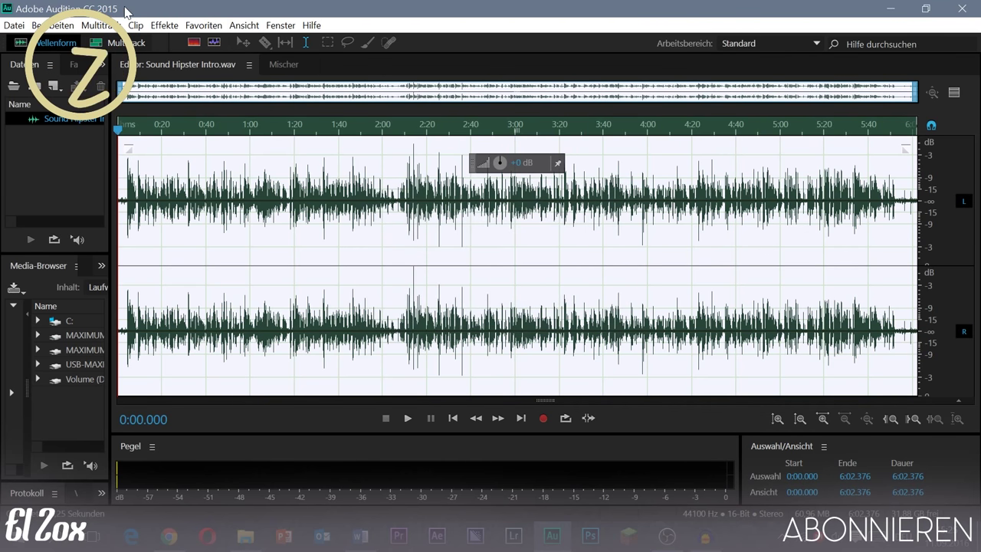
left_click(163, 28)
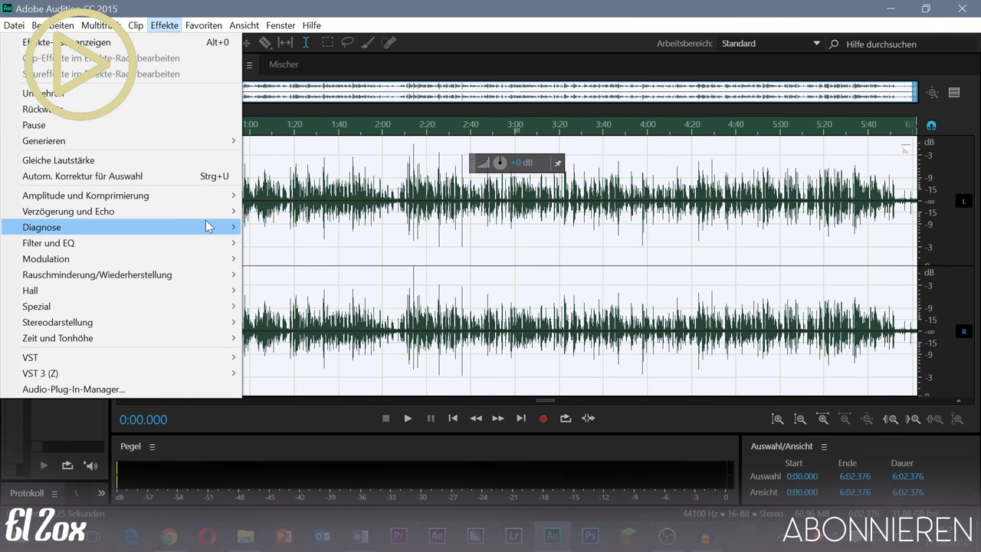
Open the 20-band Grafischer Equalizer with the Klar und kräftig preset and raise 63 Hz to 11,2
mouse_move(208, 247)
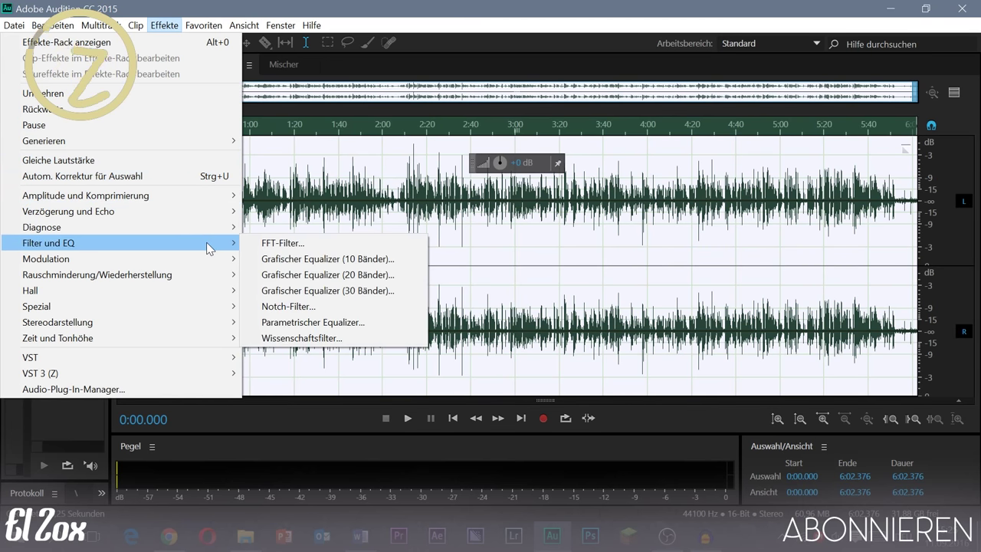
left_click(300, 269)
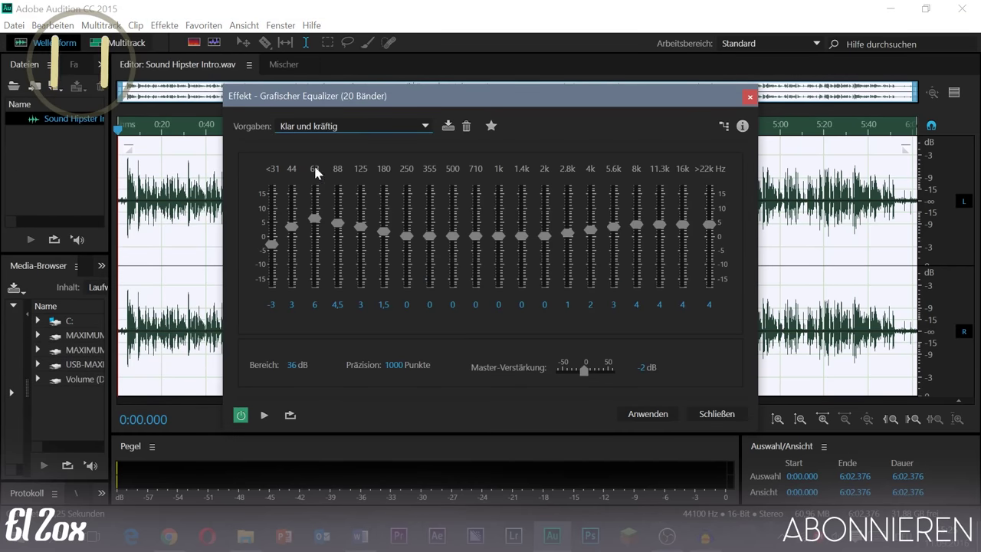
left_click(307, 126)
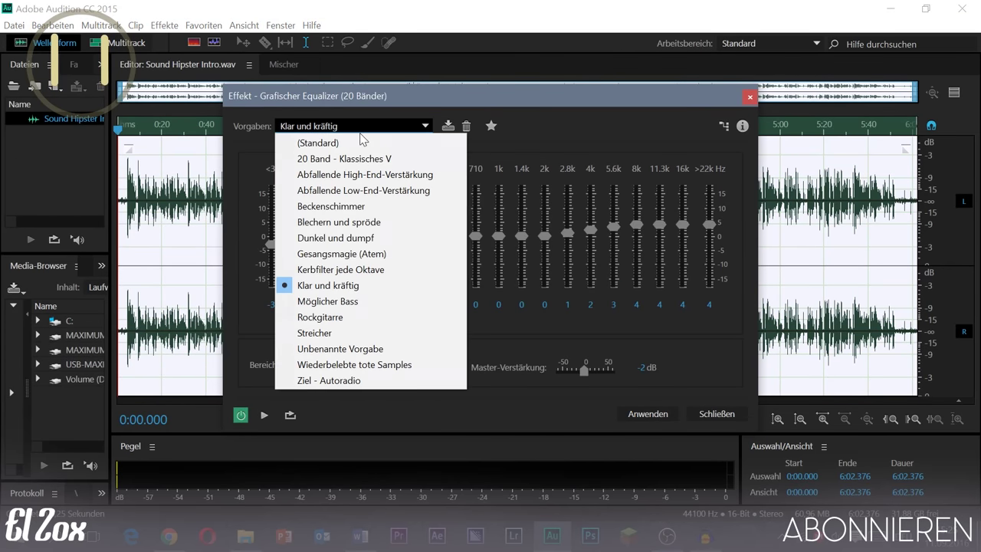
left_click(335, 291)
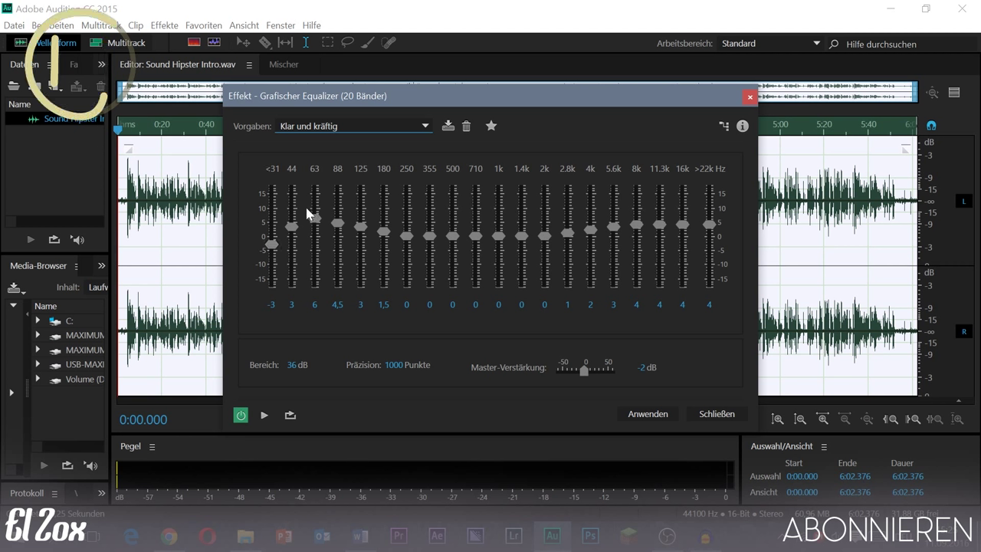
left_click_drag(315, 221, 315, 203)
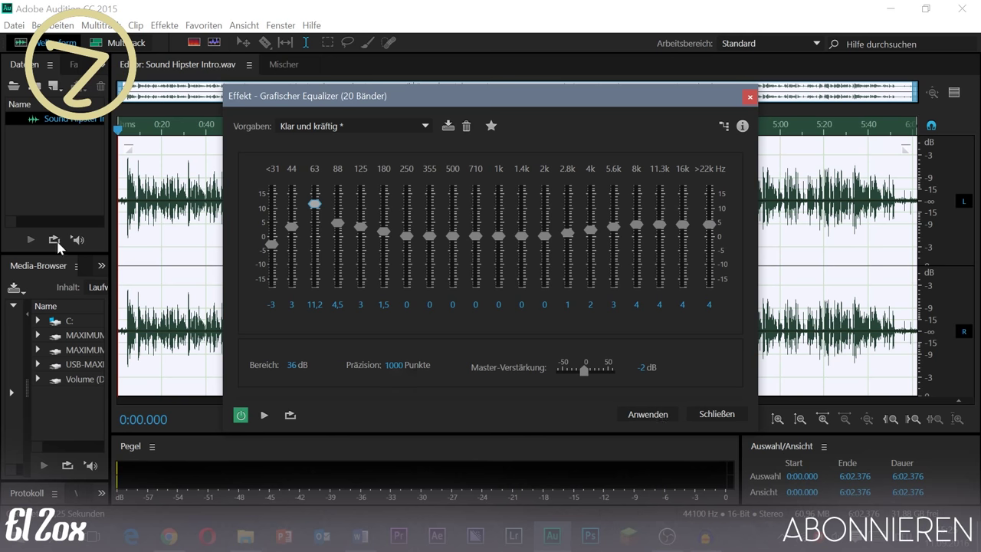
Preview the equalized sound twice, then close the equalizer without applying it
key("space")
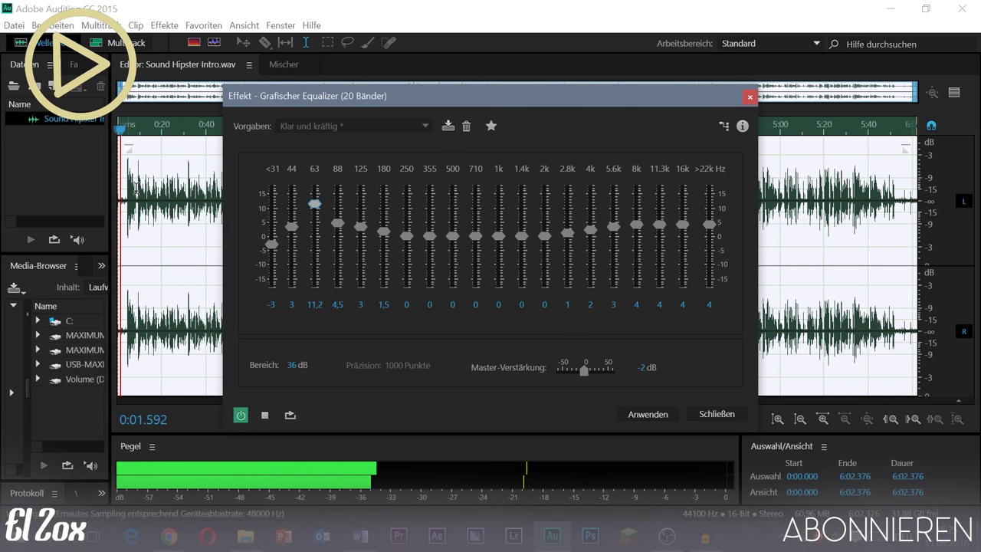
key("space")
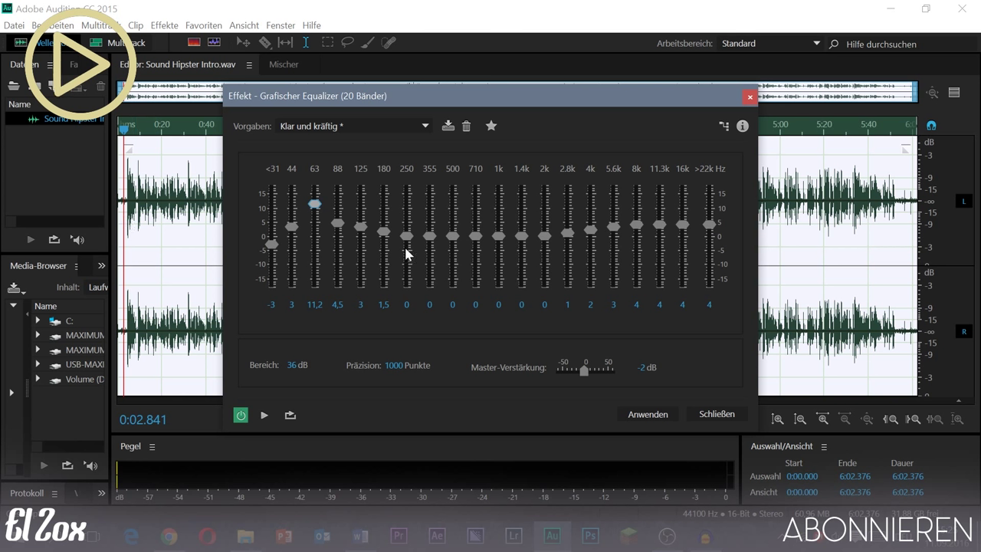
key("space")
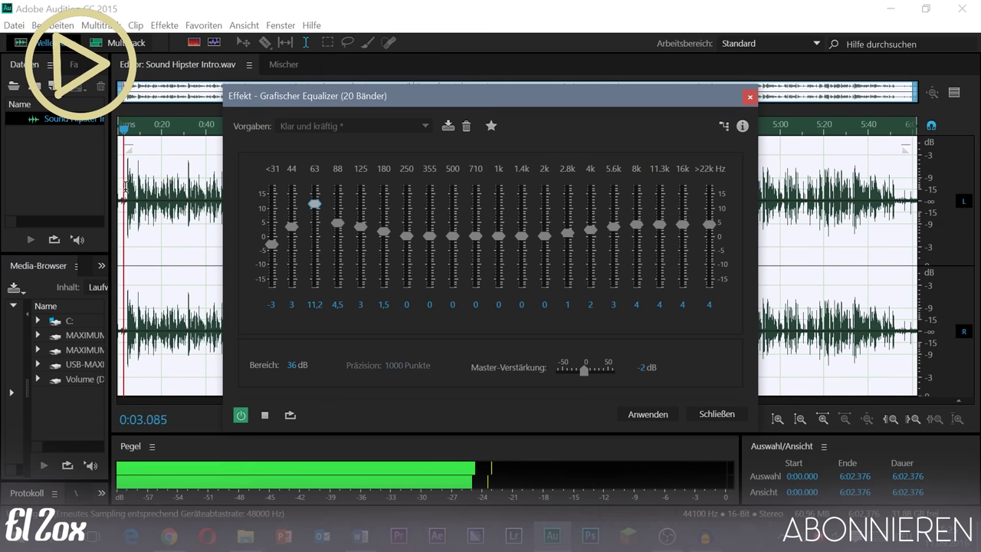
key("space")
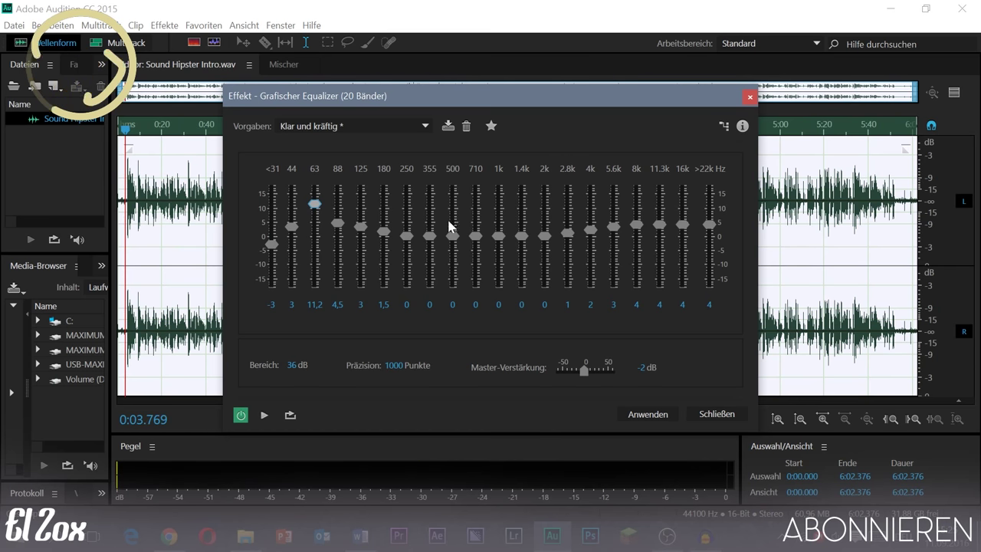
left_click(749, 97)
left_click(176, 25)
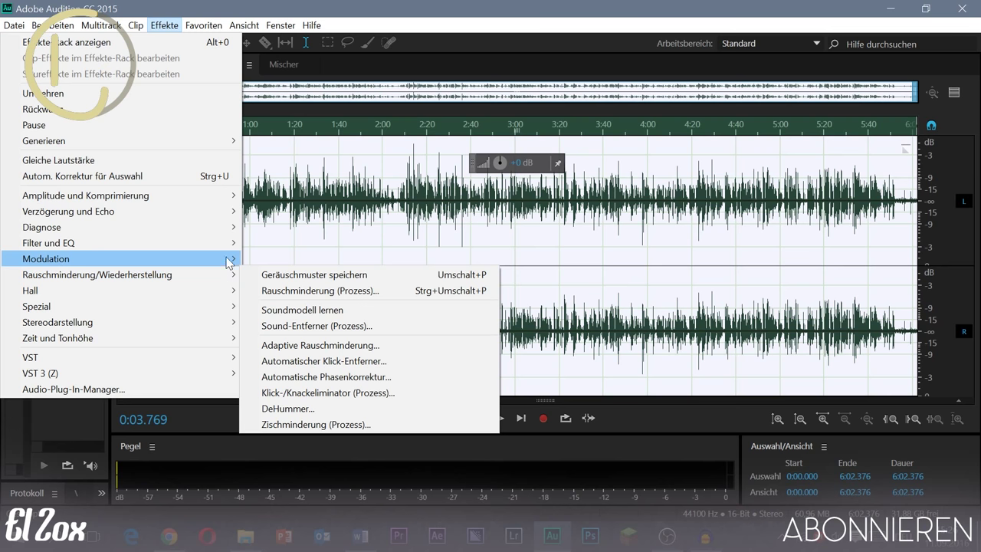
Try Adaptive Rauschminderung, lowering Signalschwellenwert slightly, then close it without applying
mouse_move(230, 268)
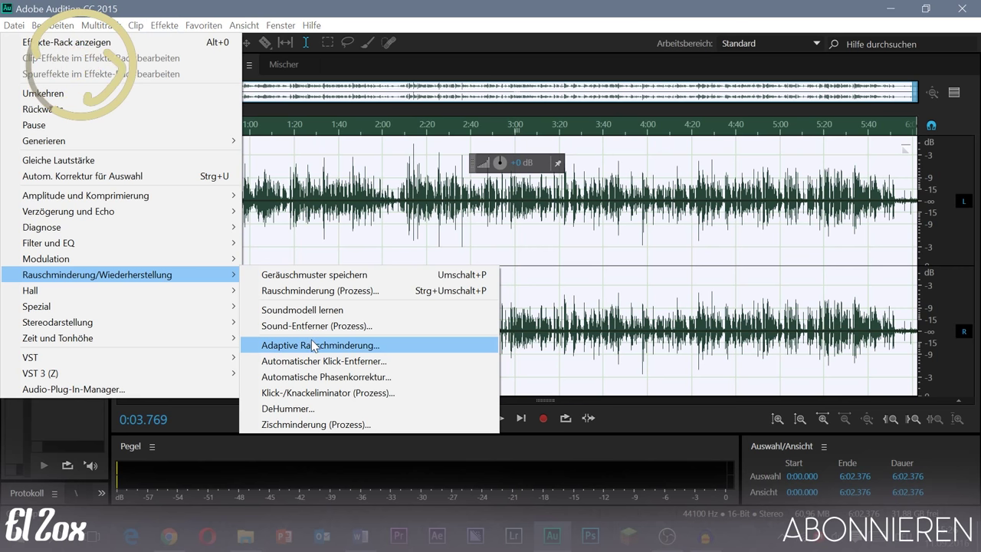
left_click(311, 345)
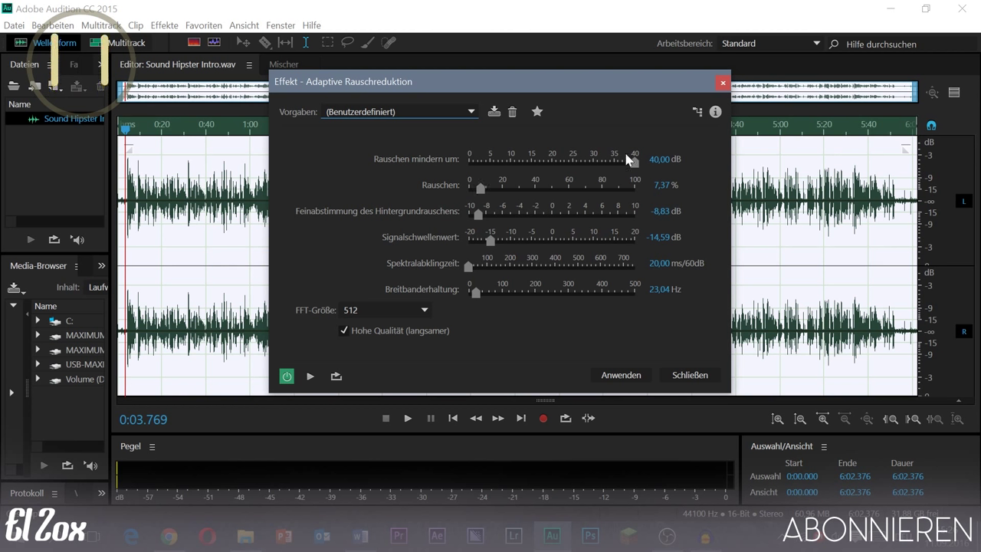
left_click_drag(491, 241, 489, 244)
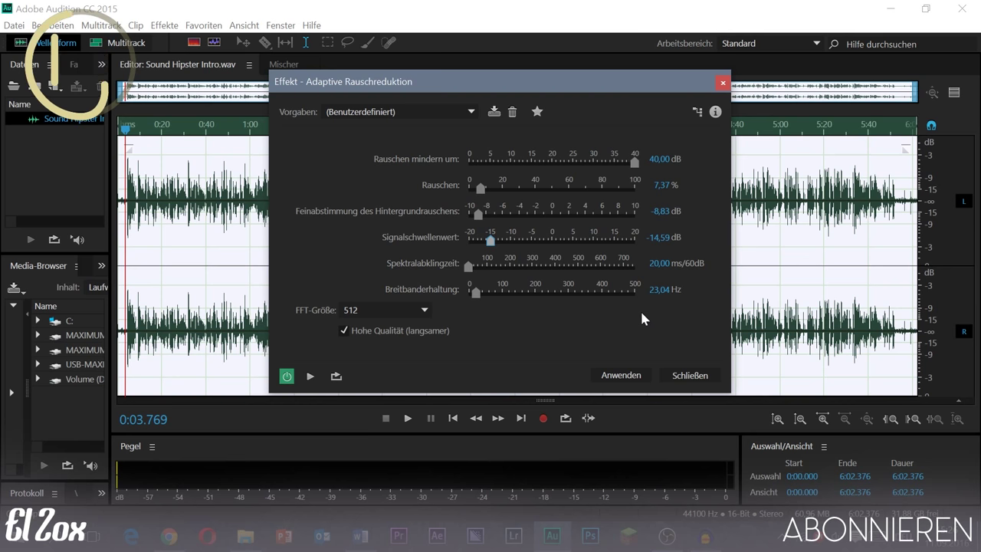
left_click(705, 375)
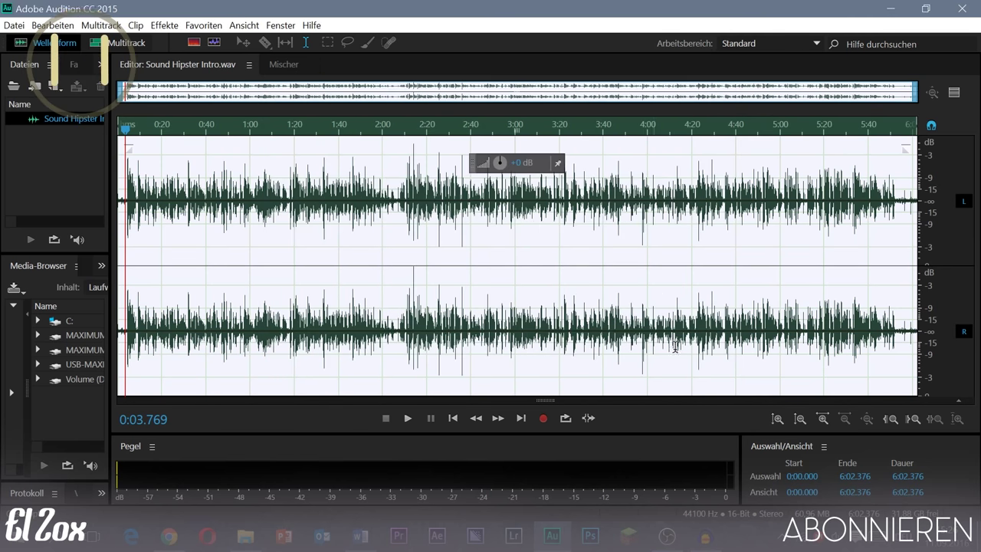
left_click(164, 26)
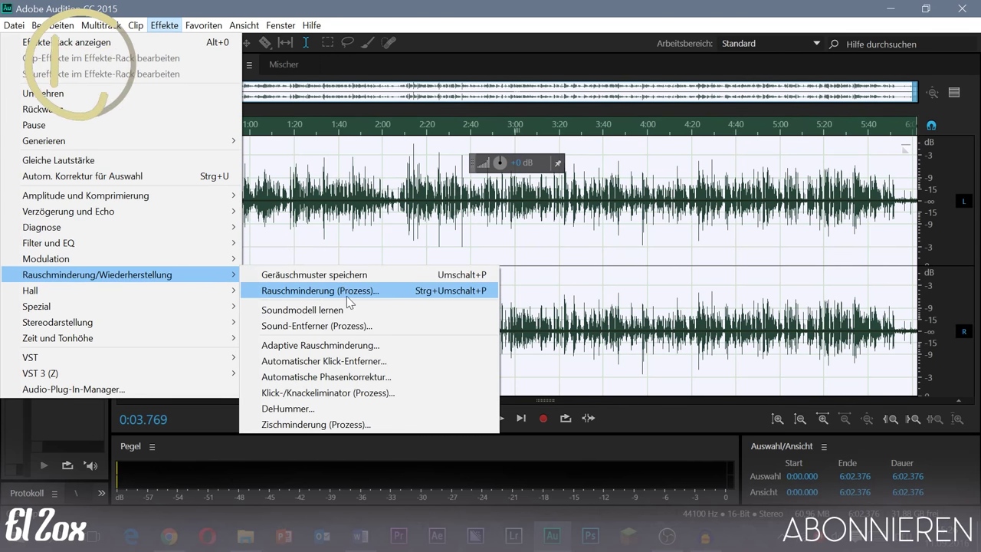
Browse the Rauschminderung/Wiederherstellung effects unapplied and place playback at 1:34.527
left_click(346, 296)
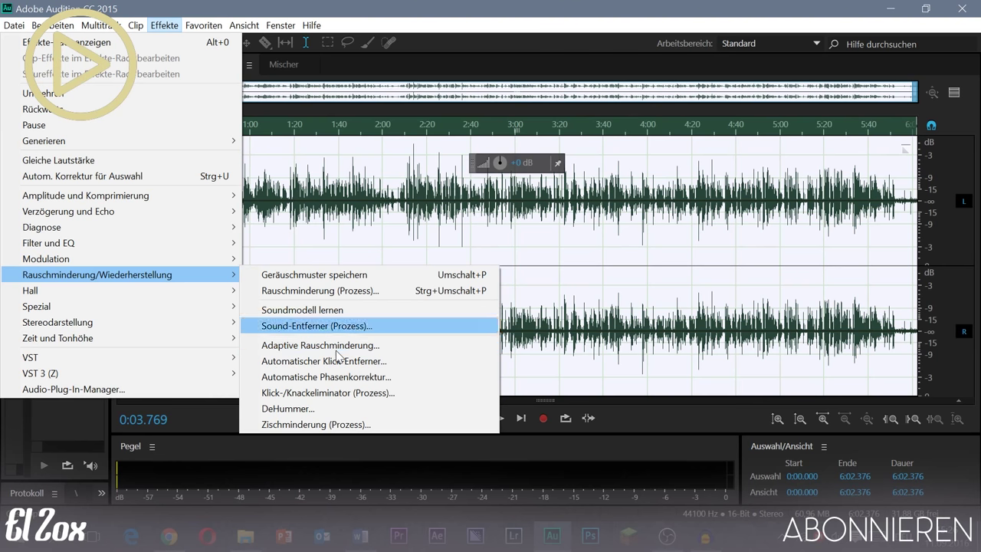
left_click(340, 294)
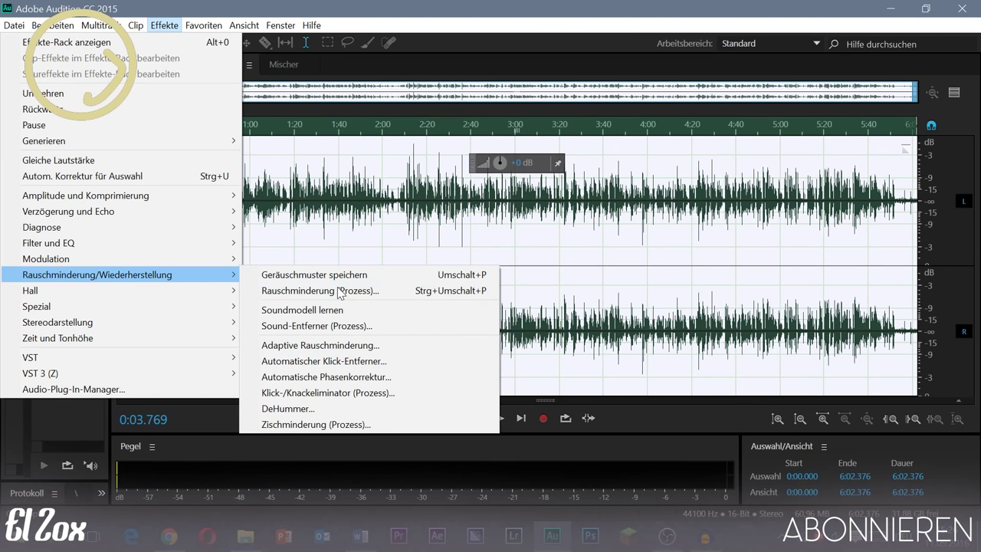
left_click(327, 161)
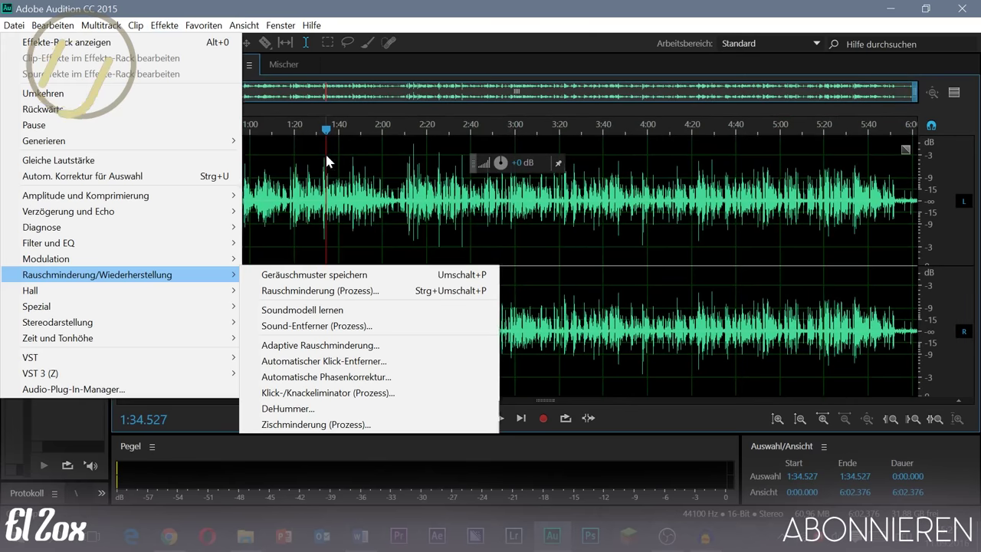
left_click(14, 28)
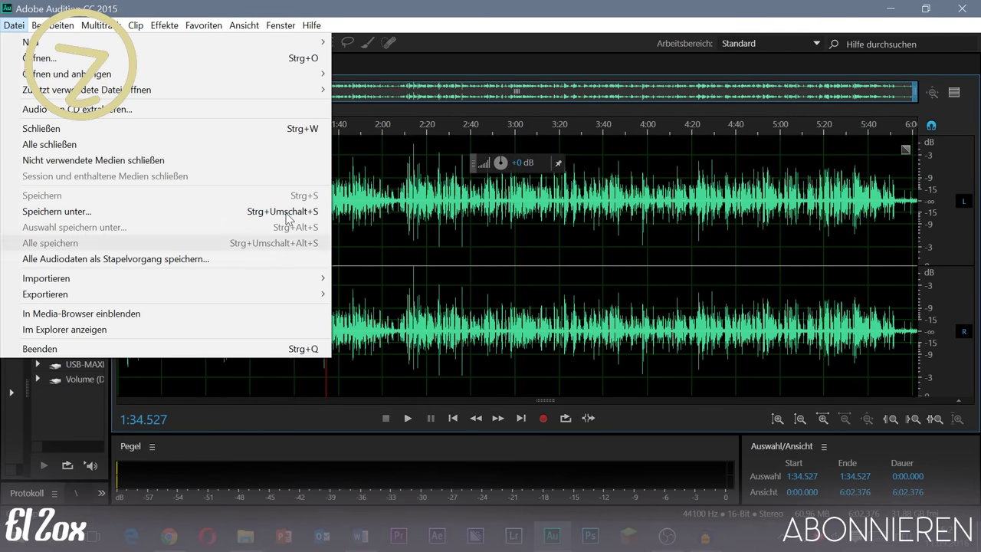
Check the MP3 export settings for Sound Hipster Intro_01.mp3, cancel, and minimise Audition
mouse_move(320, 295)
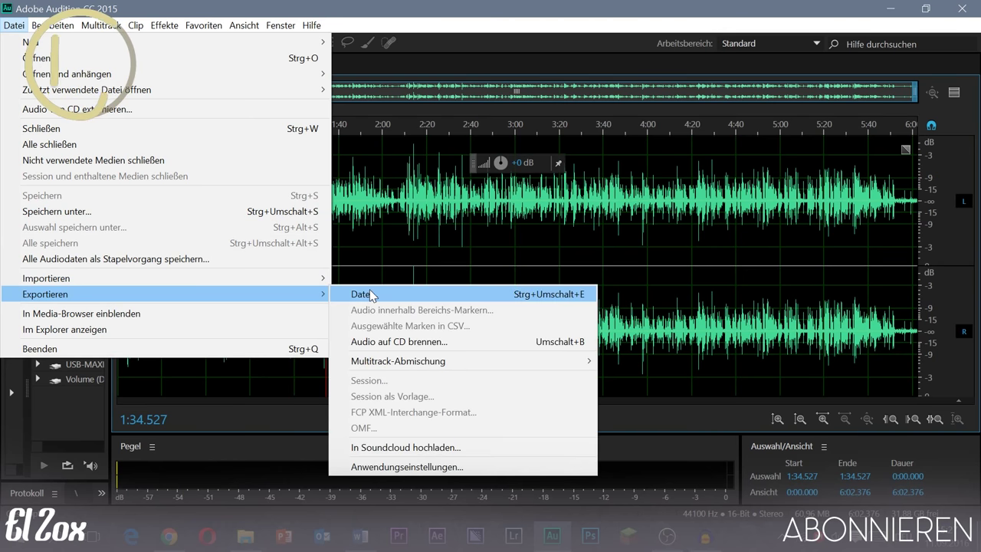
left_click(368, 293)
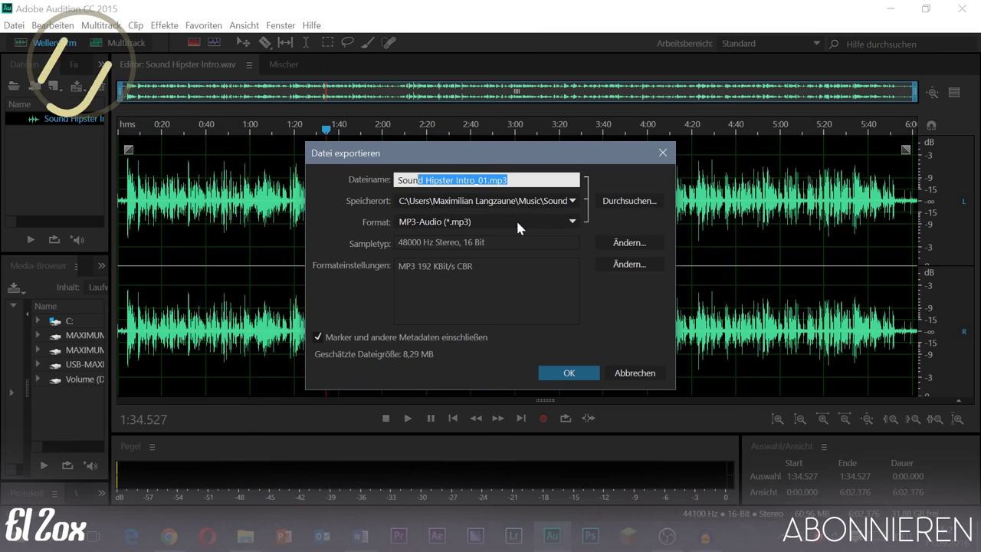
left_click_drag(508, 180, 418, 180)
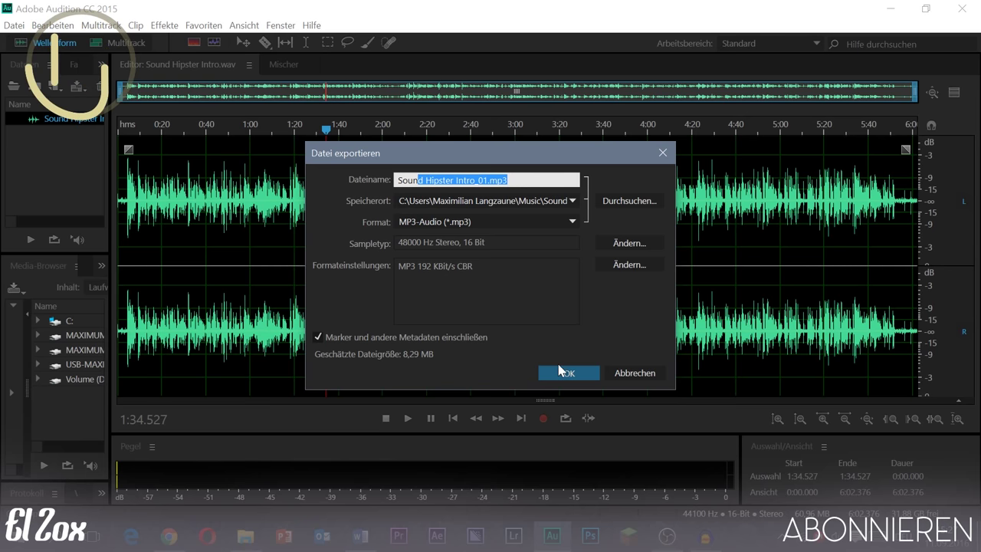
left_click(635, 373)
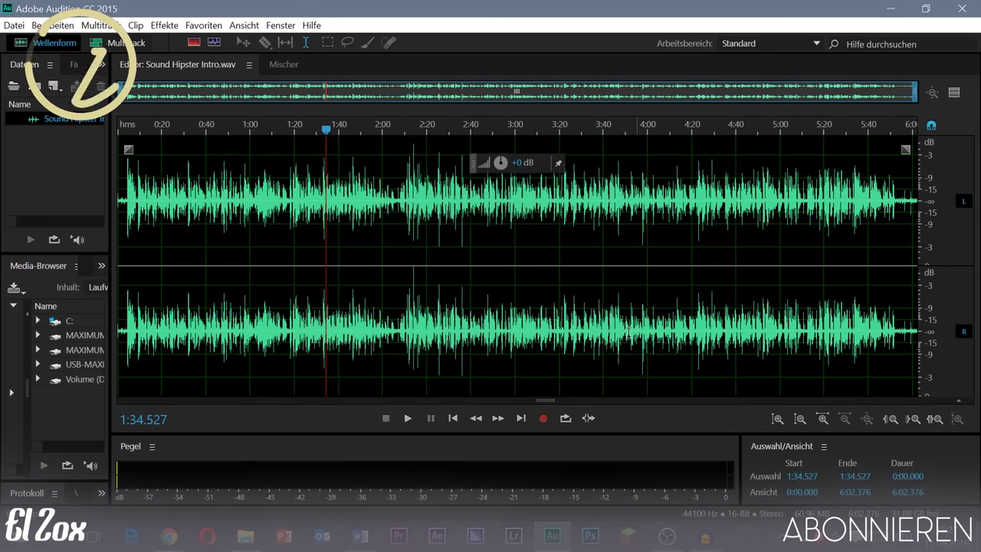
left_click(879, 7)
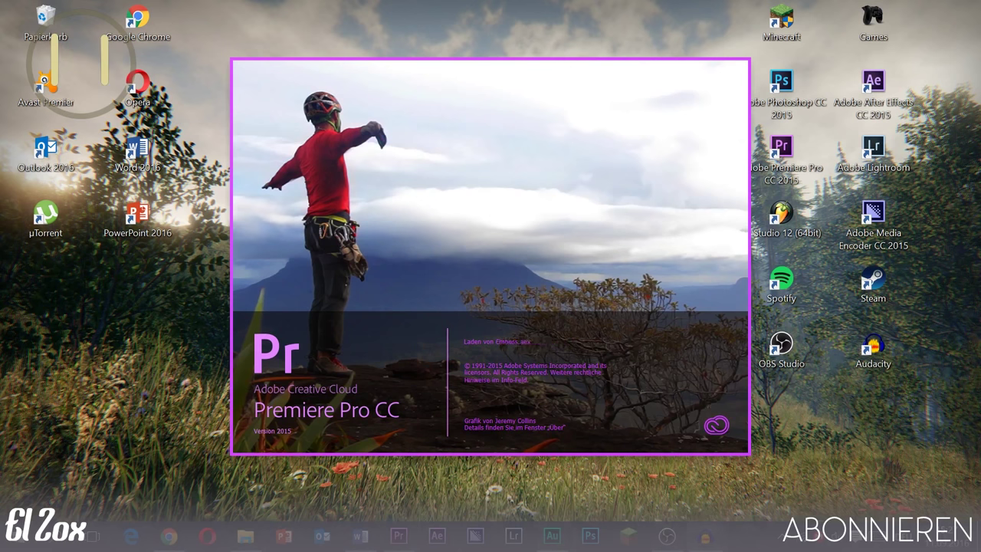
Wait for Premiere Pro to load, nudge the Willkommen window up-left, and begin a new project
mouse_move(706, 537)
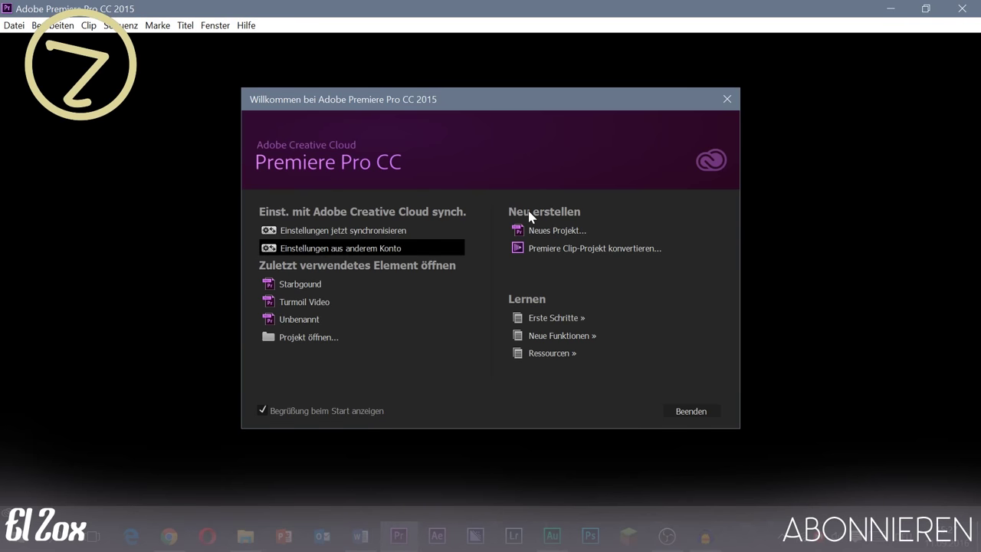
mouse_move(551, 537)
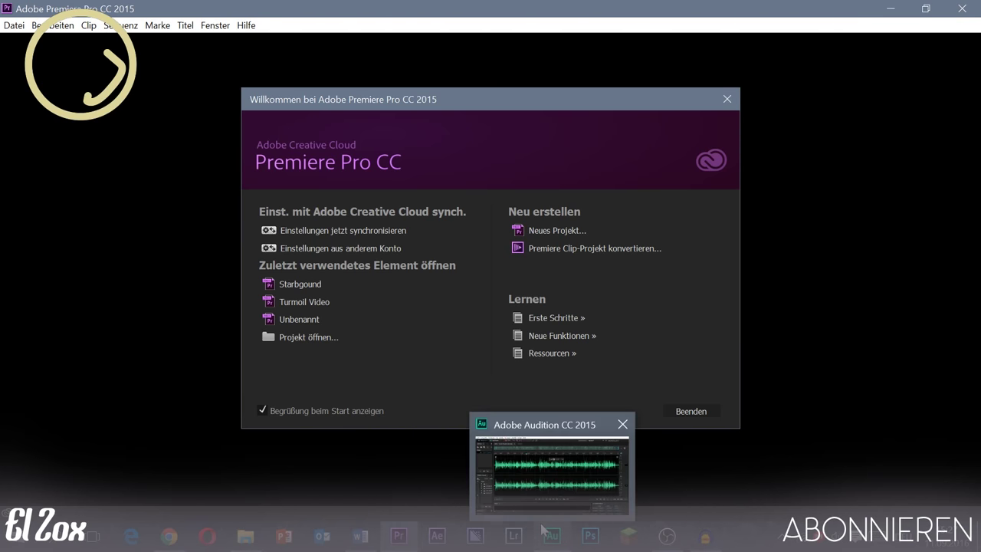
mouse_move(391, 546)
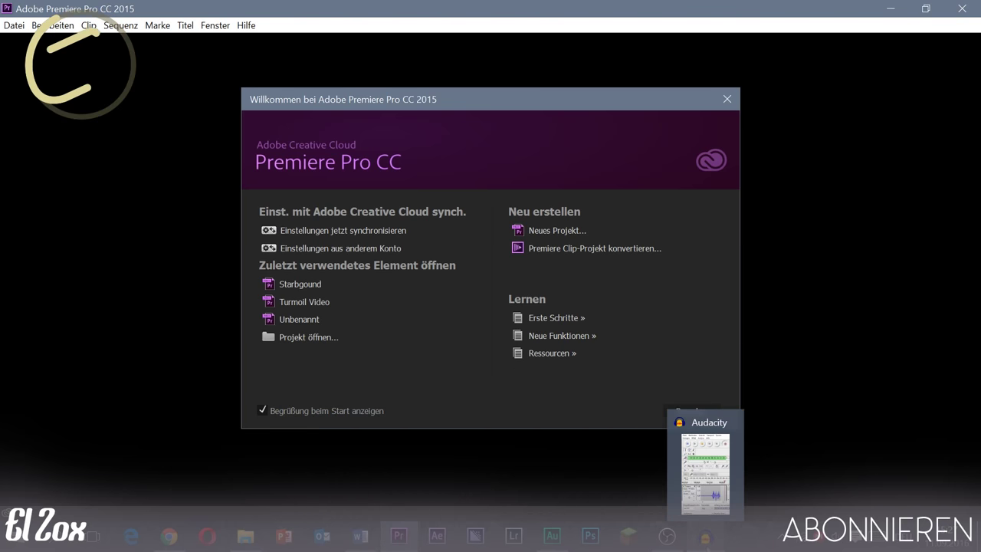
mouse_move(697, 502)
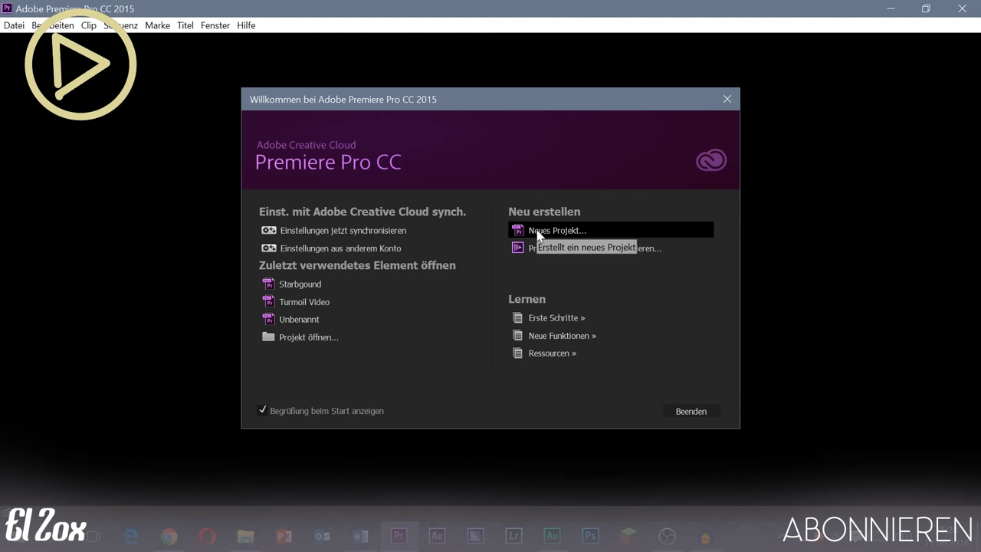
left_click_drag(289, 102, 262, 86)
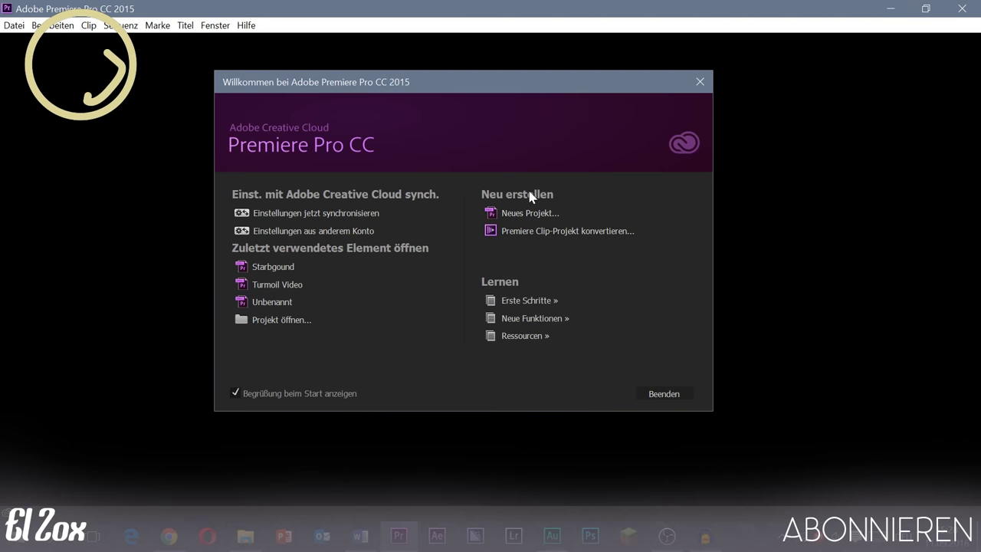
left_click(514, 215)
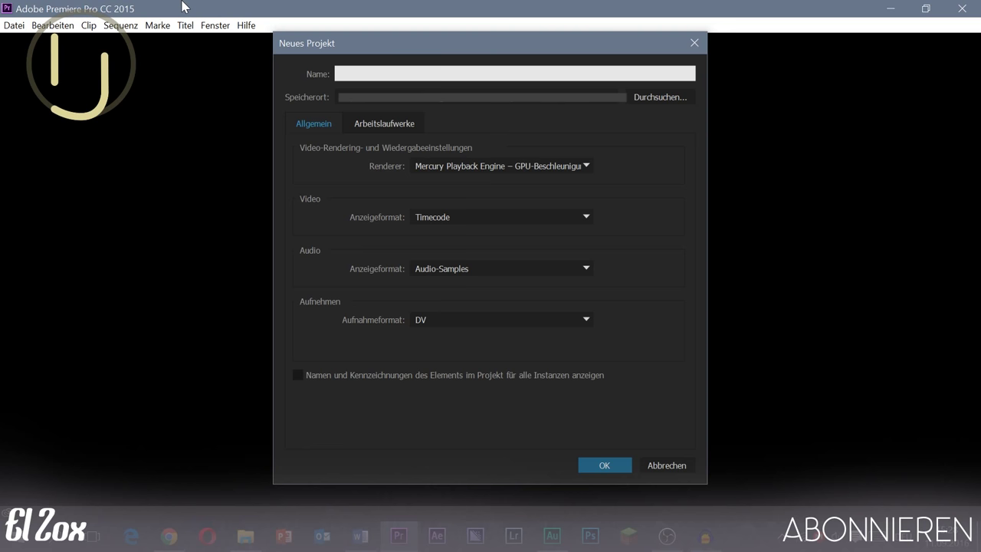
Name the project testatostan, keep the GPU renderer and default scratch disks, and create it
type("test")
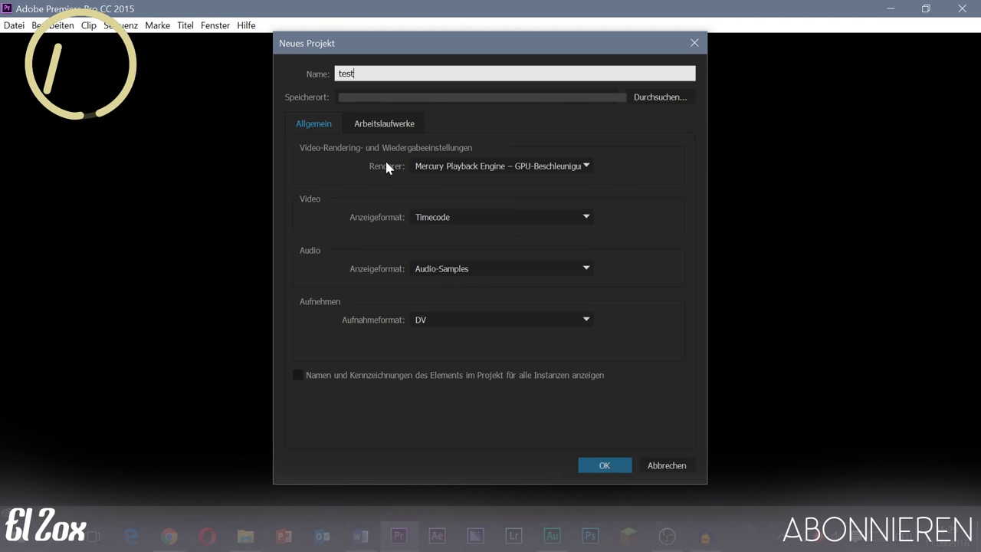
left_click(460, 167)
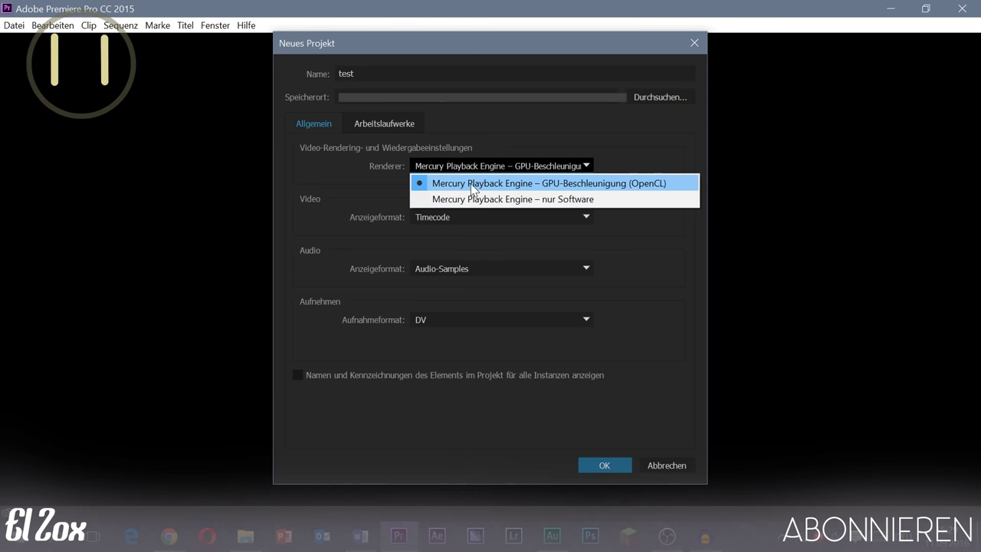
left_click(472, 186)
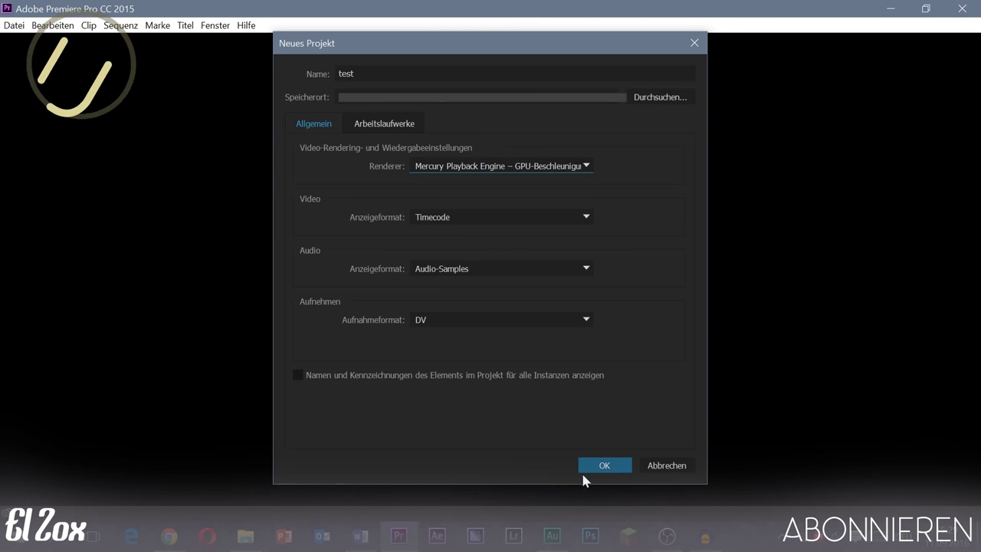
left_click(391, 126)
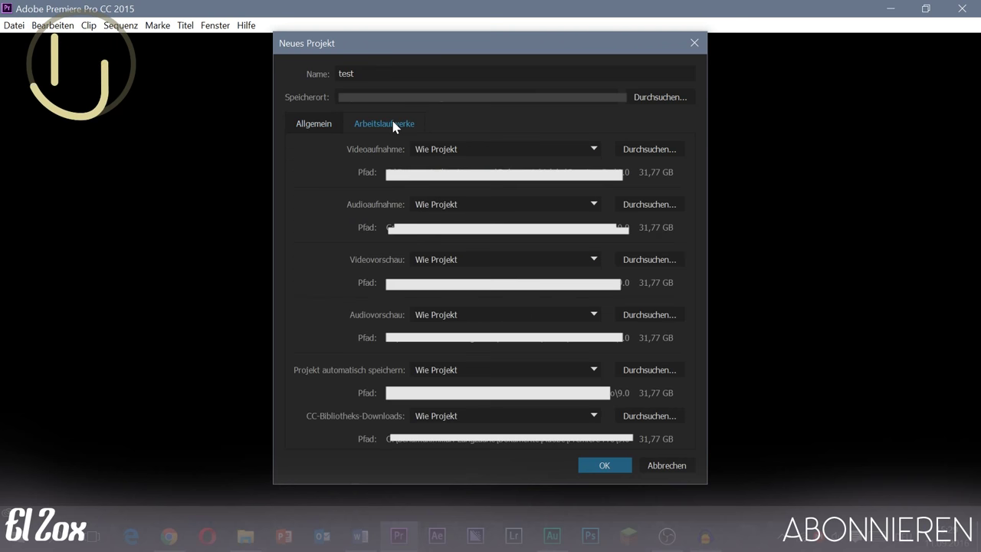
left_click(313, 119)
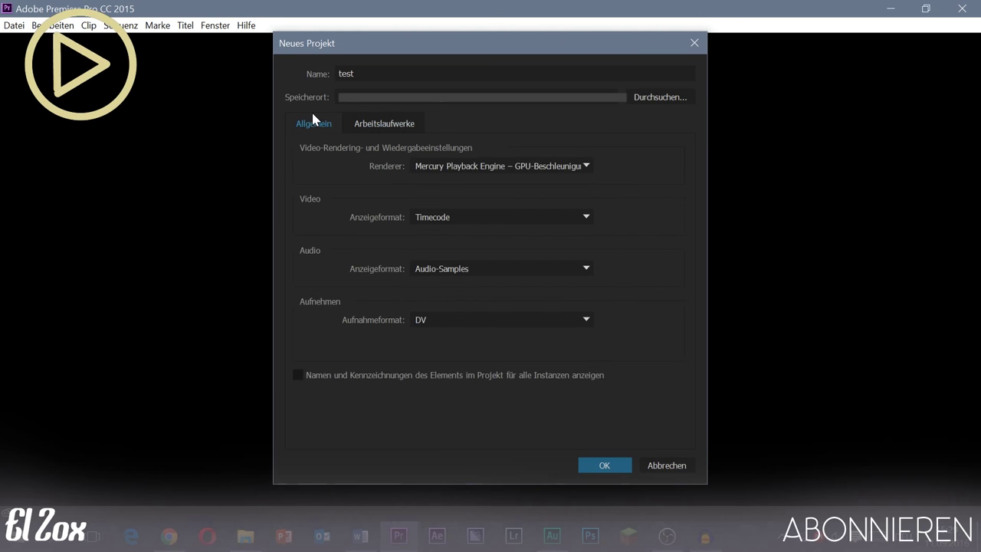
left_click(609, 465)
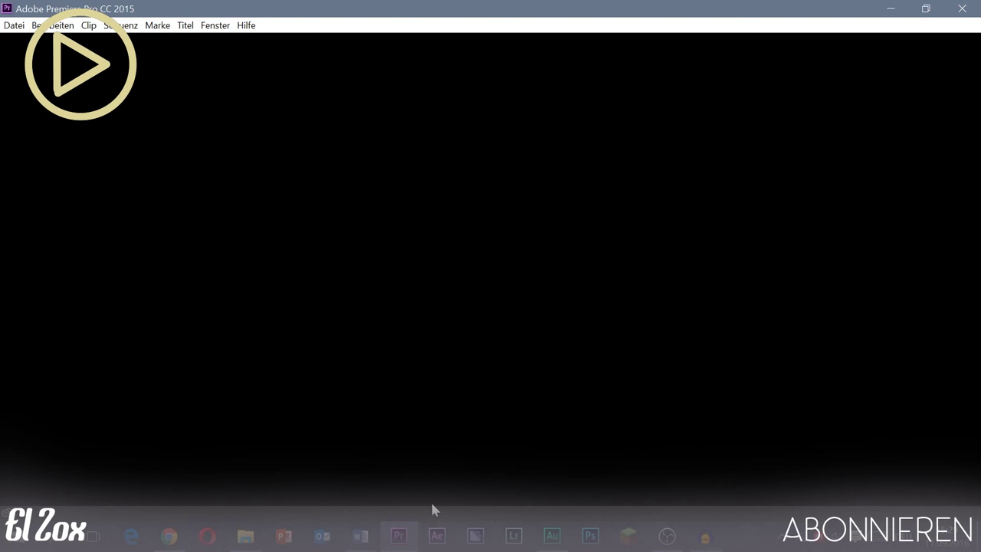
mouse_move(394, 540)
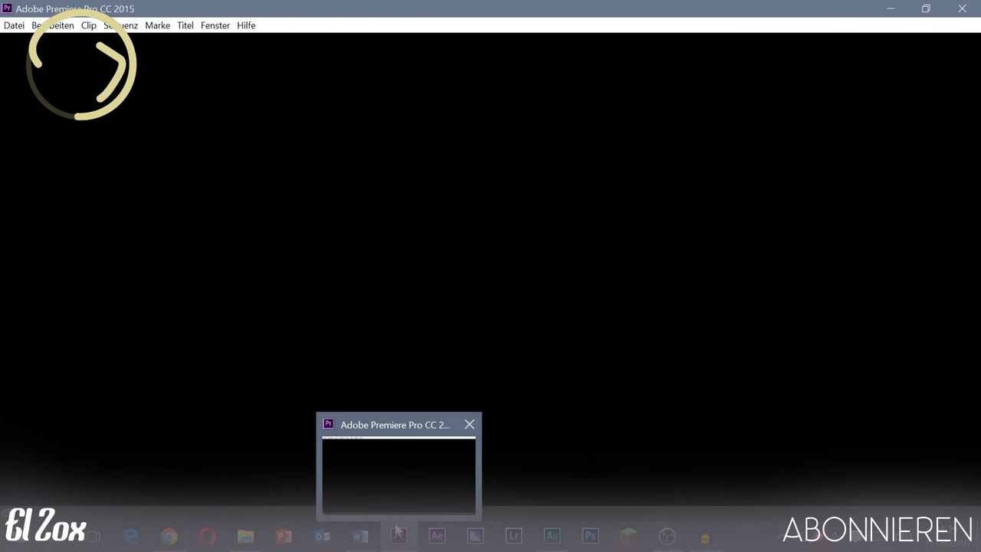
left_click(387, 490)
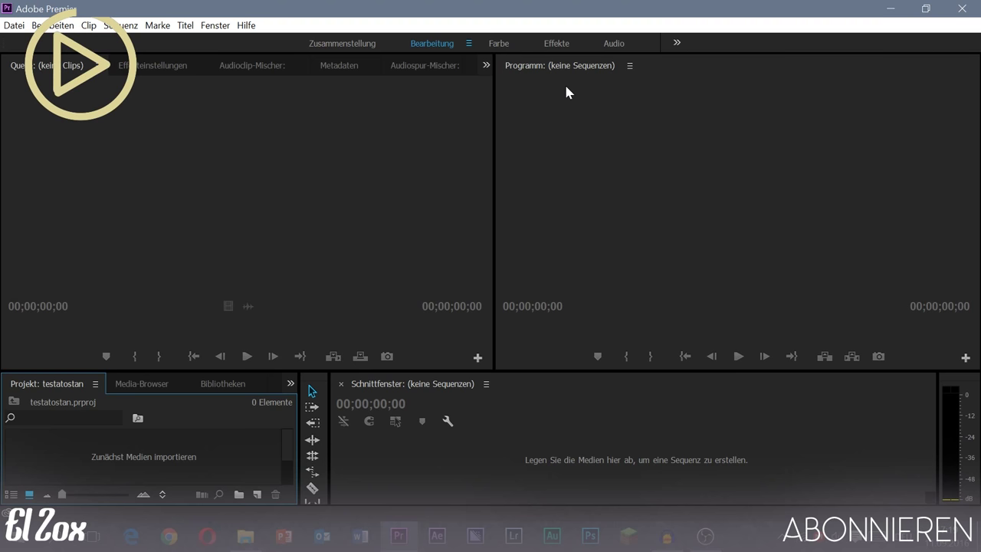
left_click(522, 69)
Browse the Media Browser, Libraries, Effect Controls, mixer and Metadaten panels and the Fenster menu
left_click(418, 383)
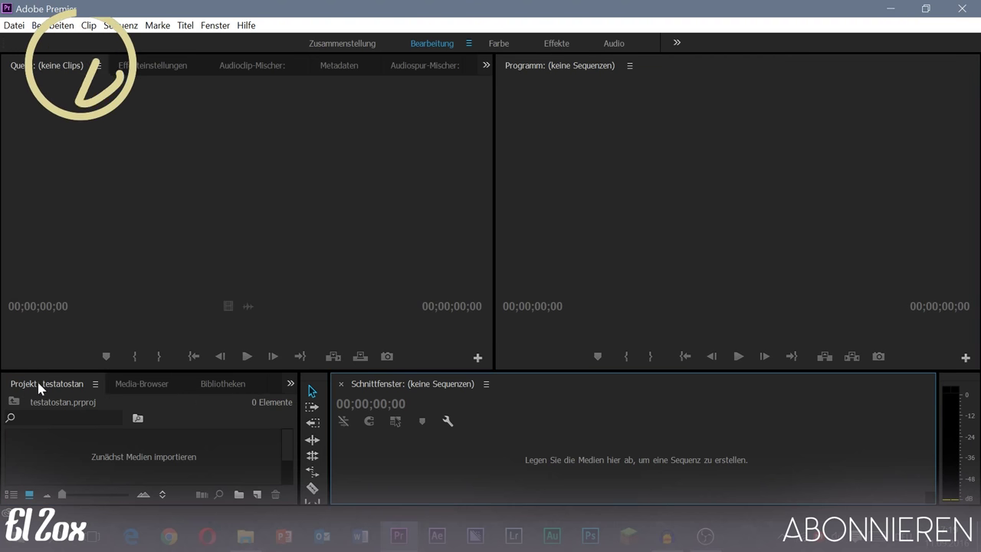
left_click(118, 383)
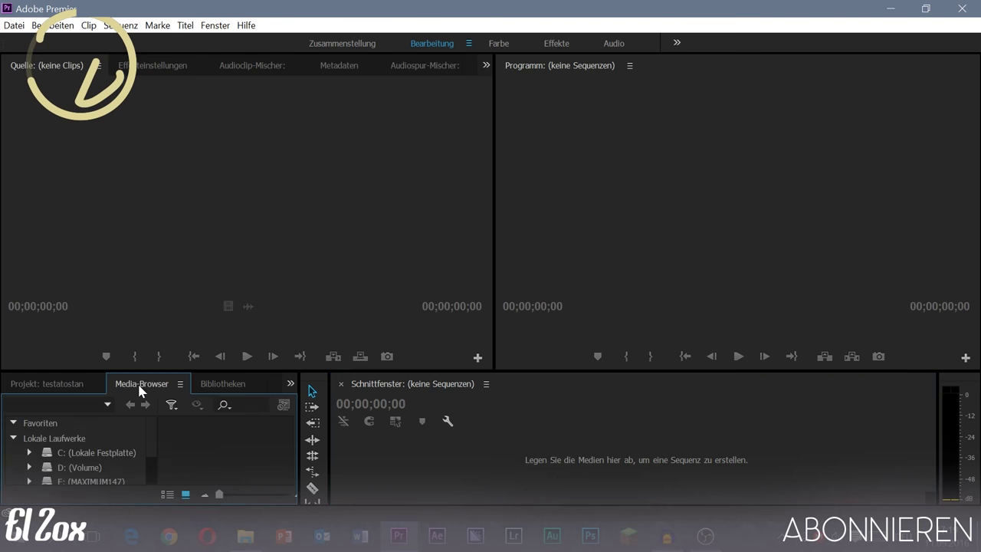
left_click(208, 385)
left_click(152, 66)
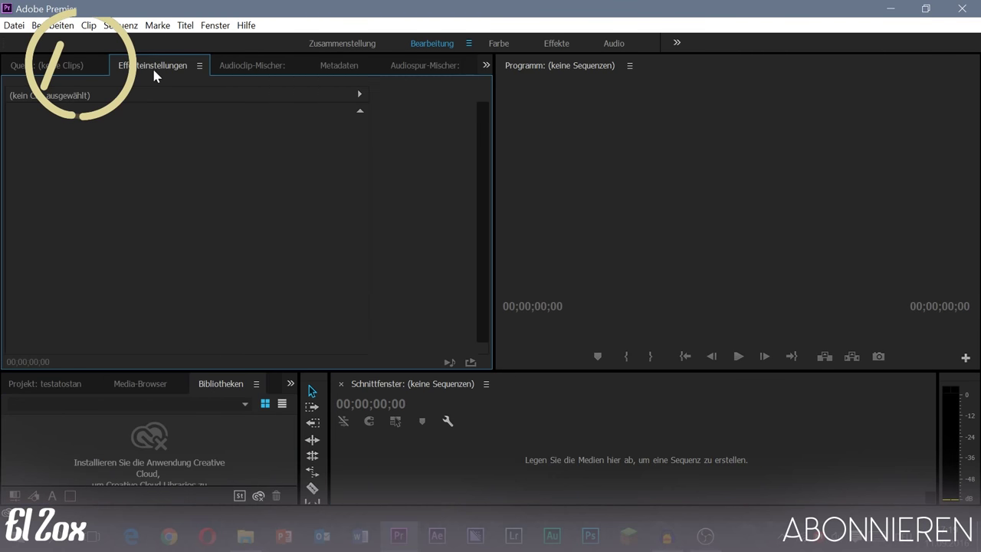
left_click(245, 66)
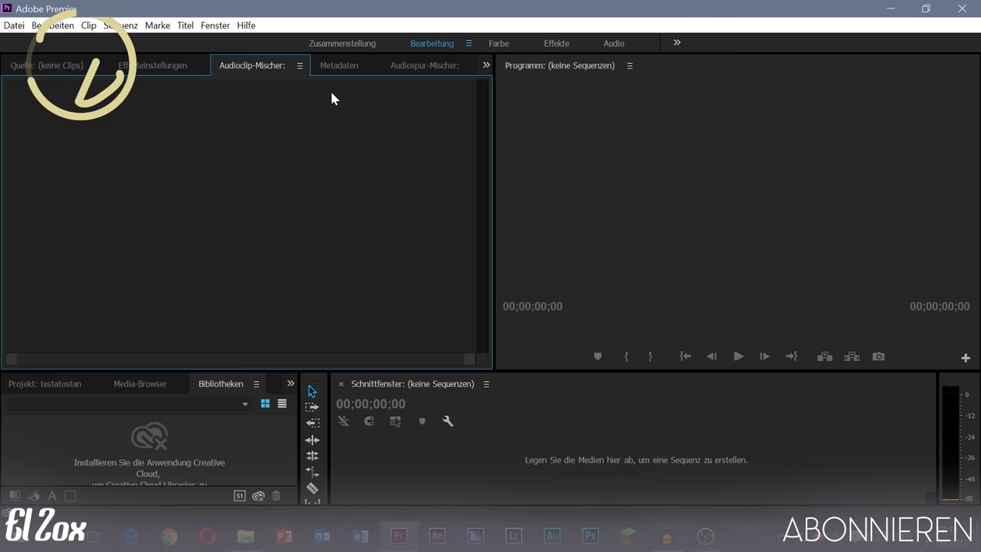
left_click(342, 68)
left_click(399, 66)
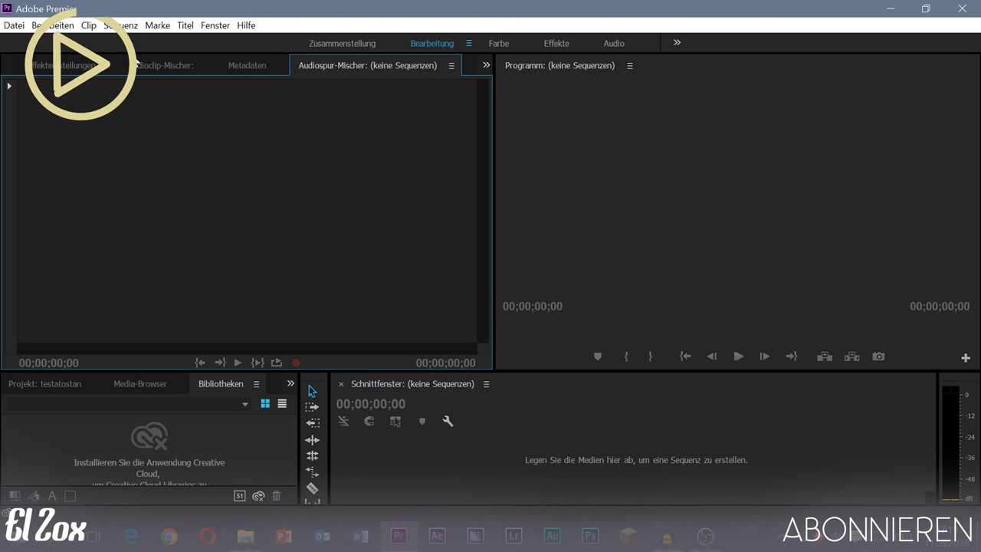
left_click(138, 65)
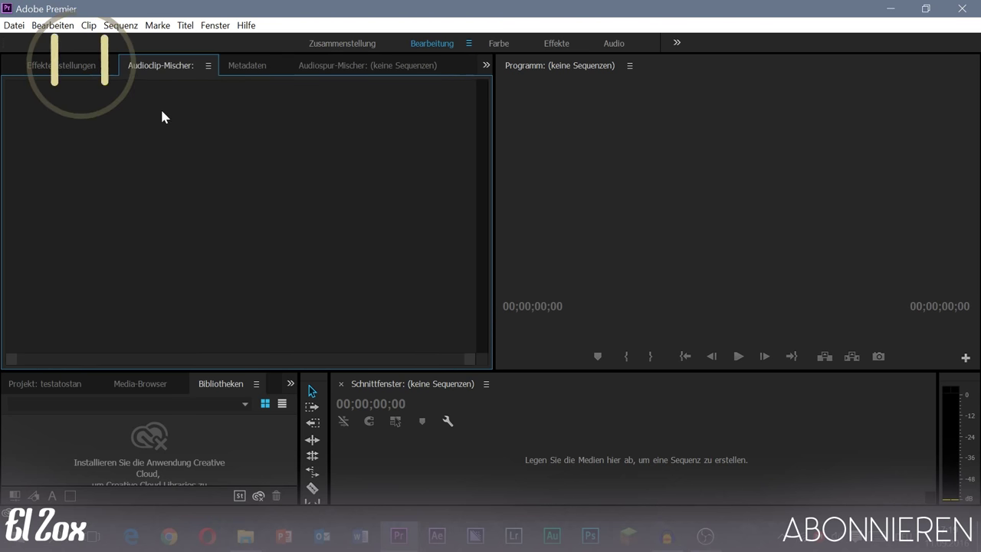
left_click(67, 62)
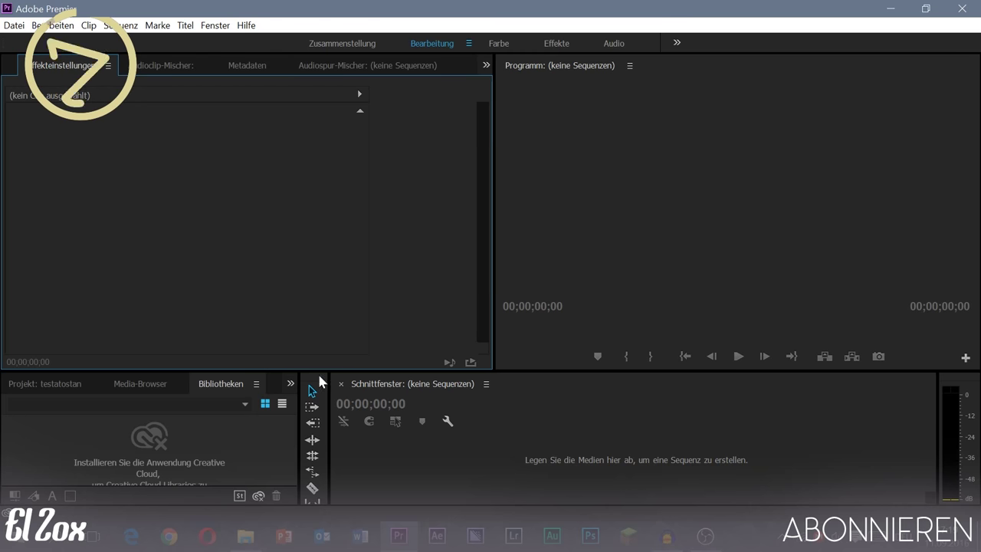
left_click(216, 26)
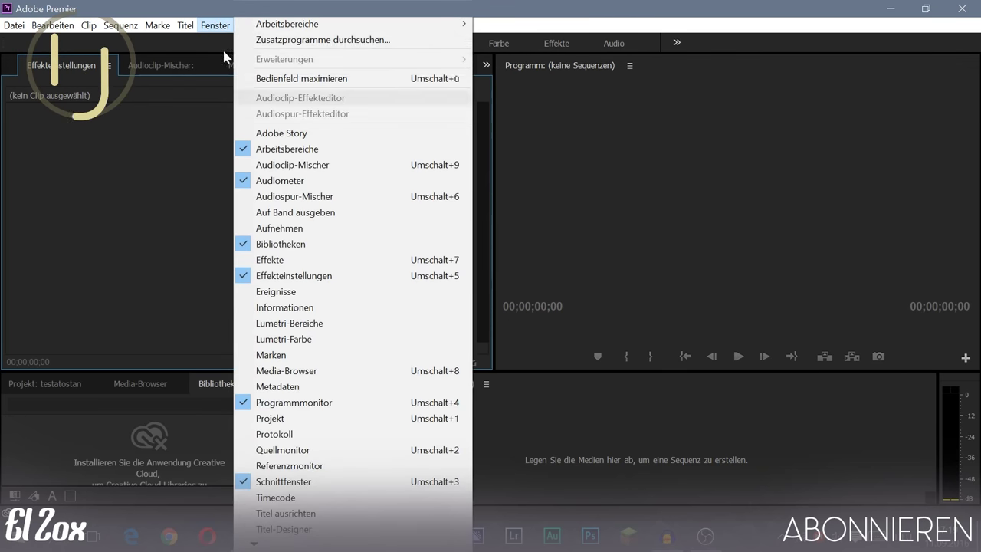
left_click(94, 246)
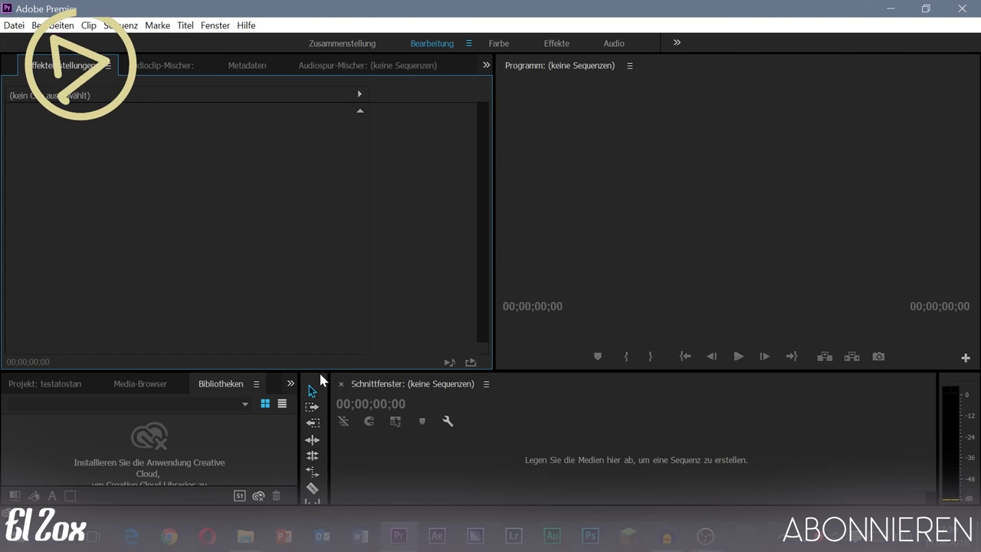
Make the lower panels taller, widen the program monitor, and dock Metadaten in the lower-left group
left_click_drag(315, 370, 322, 335)
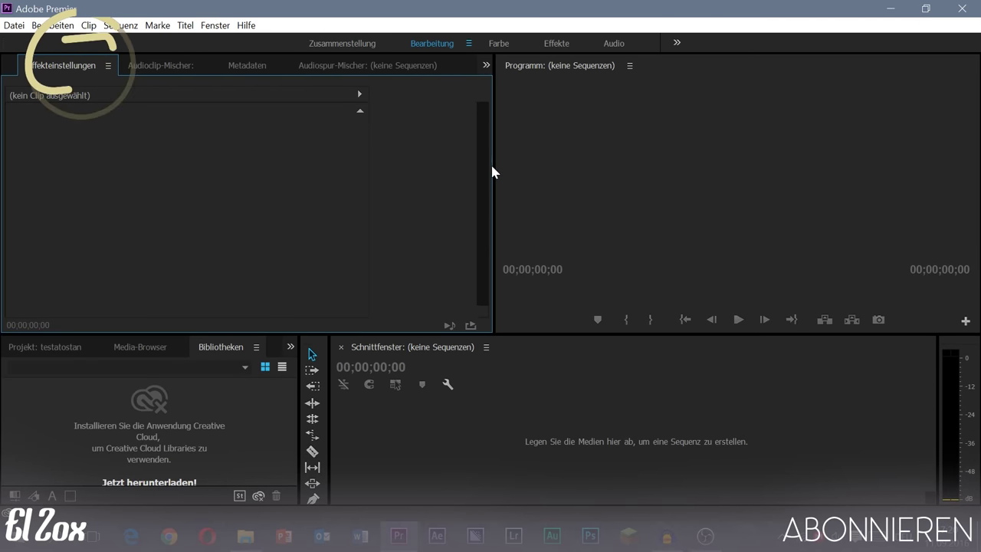
left_click_drag(493, 170, 482, 191)
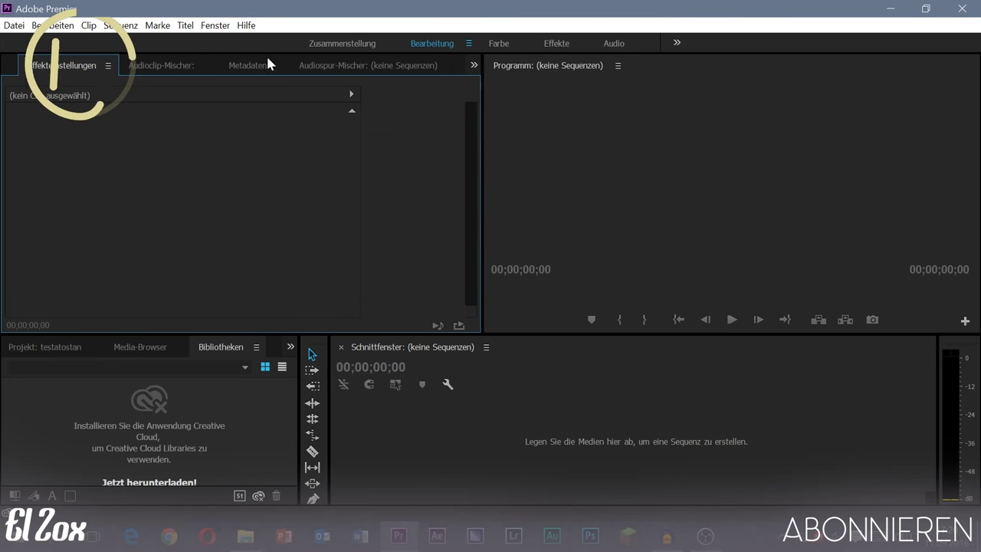
left_click(253, 66)
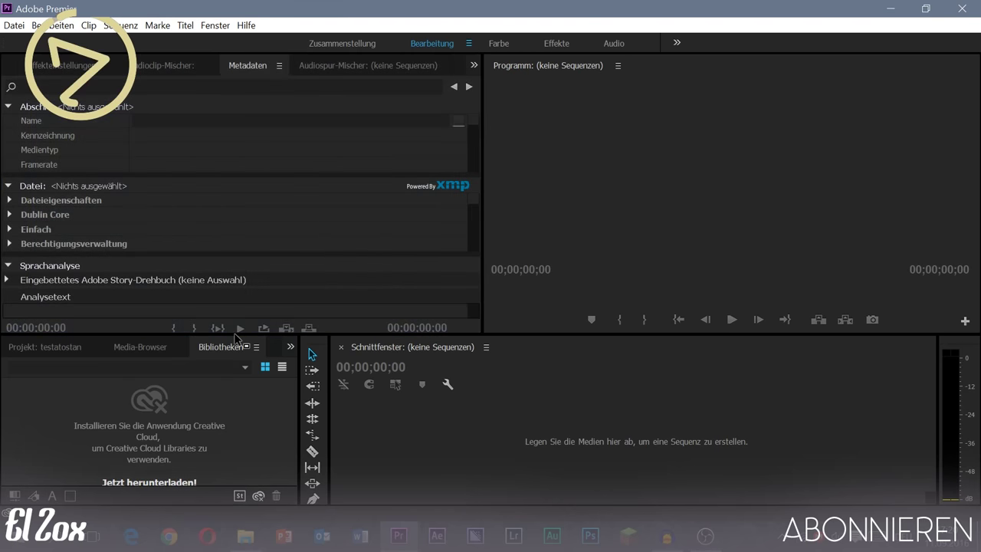
left_click_drag(299, 324, 276, 354)
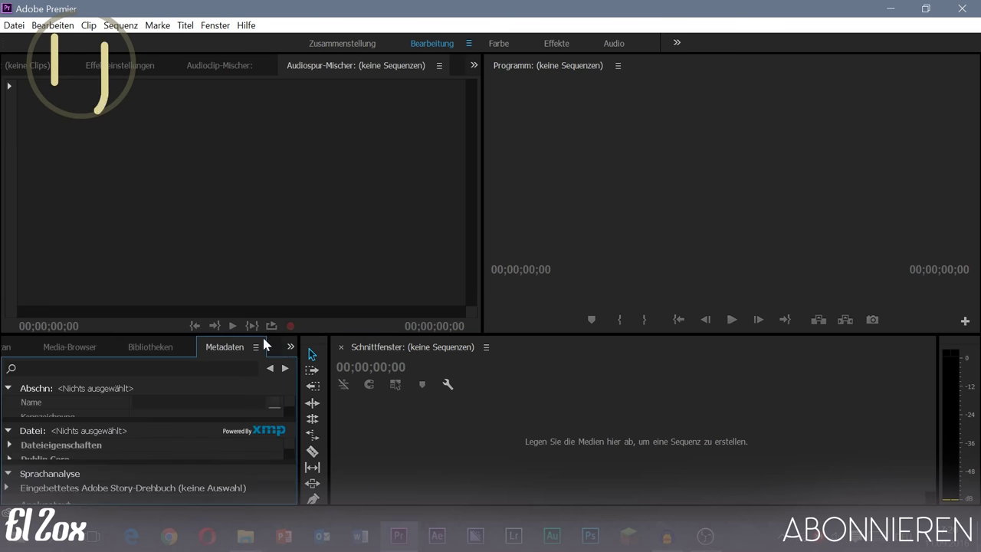
left_click(146, 346)
left_click(84, 347)
left_click(17, 349)
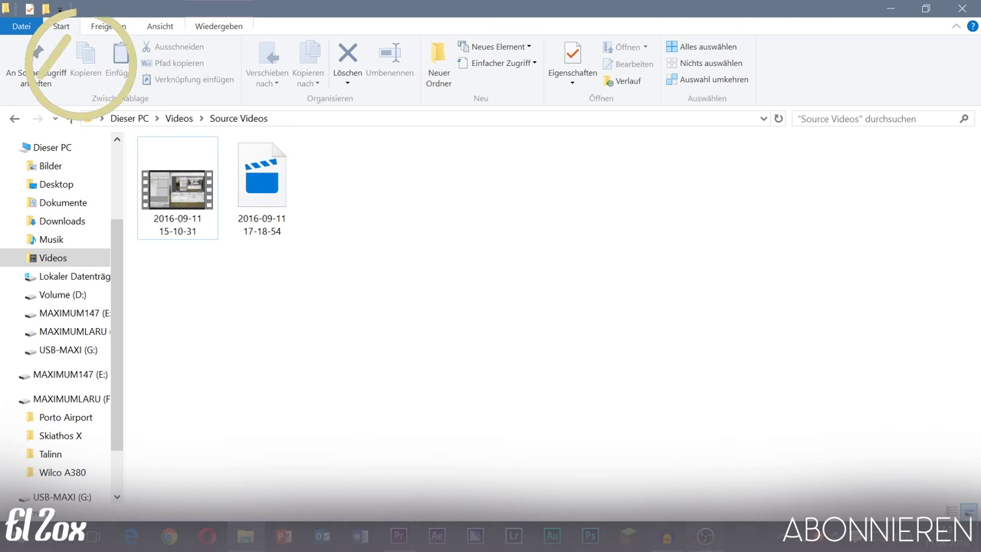
Bring the OBS window forward briefly, then hide it again
mouse_move(705, 535)
mouse_move(688, 452)
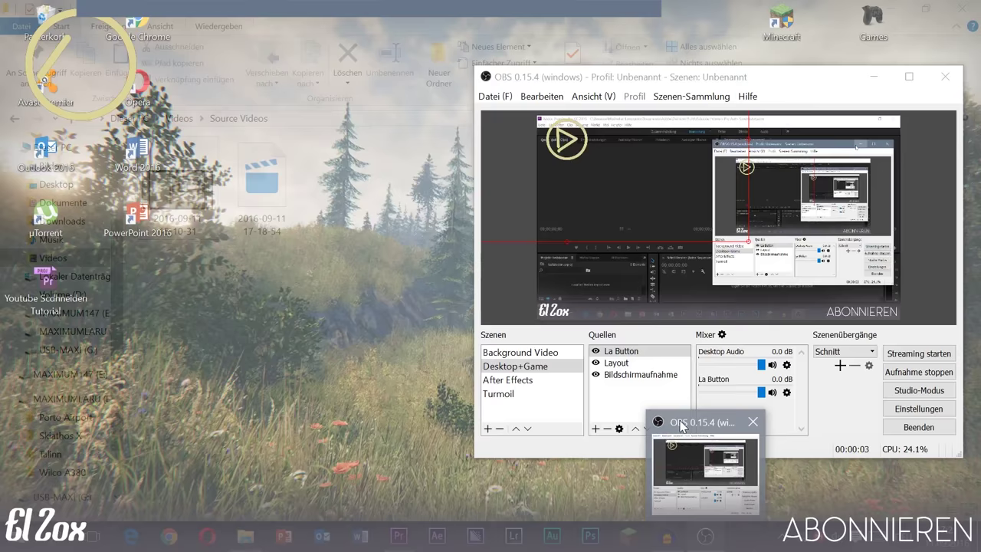
left_click(682, 428)
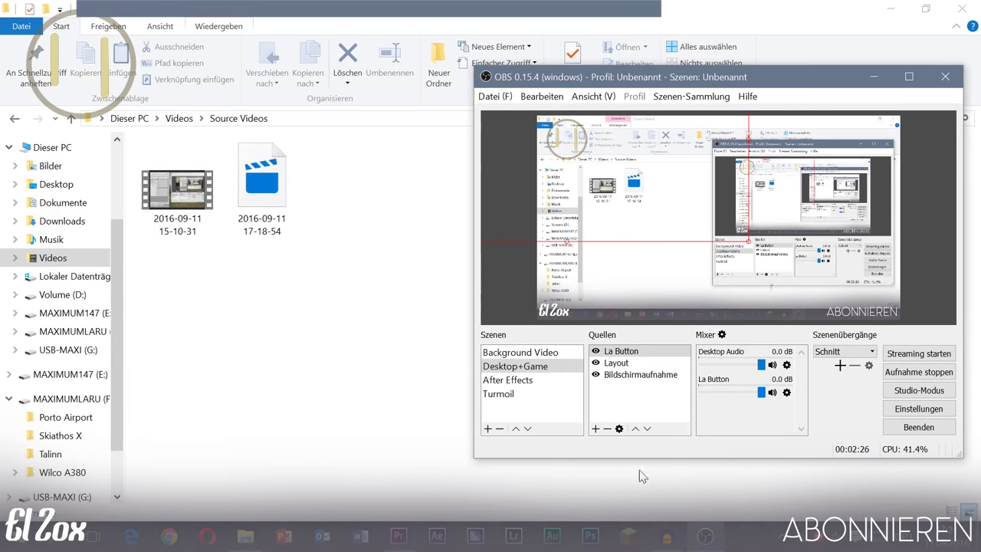
left_click(871, 76)
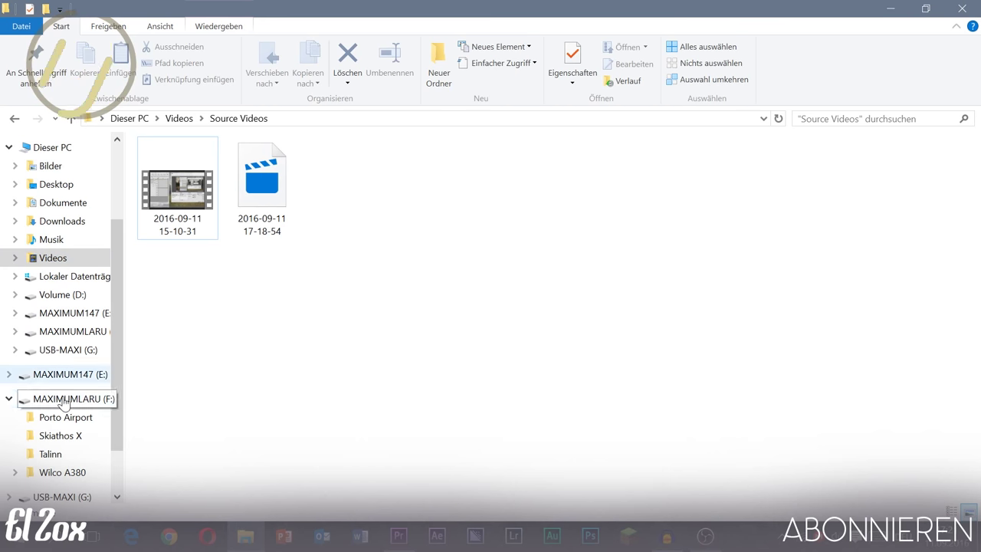
Open D:\Videos\Fertige Videos and drag the Hipster Intro [Final Cut] clip toward Premiere
left_click(73, 297)
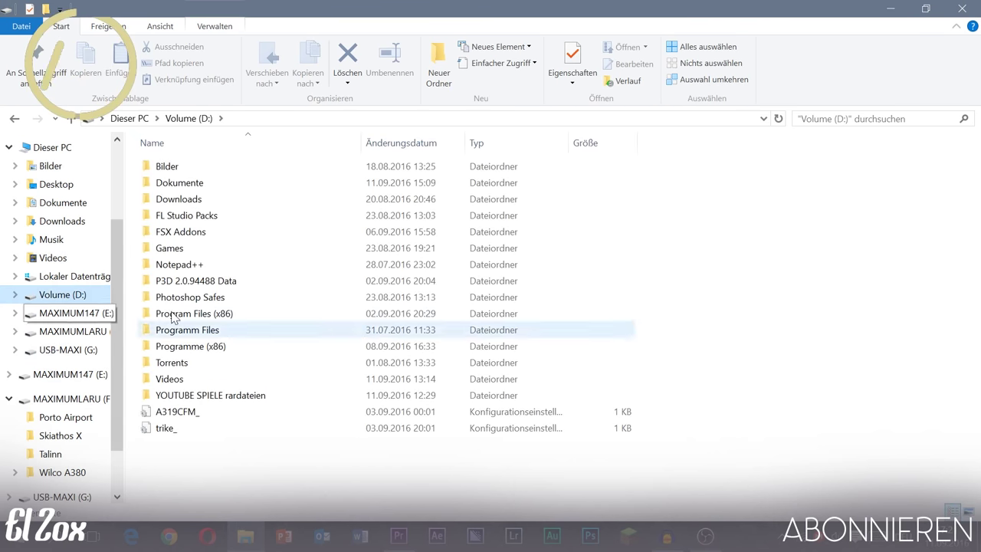
double_click(207, 379)
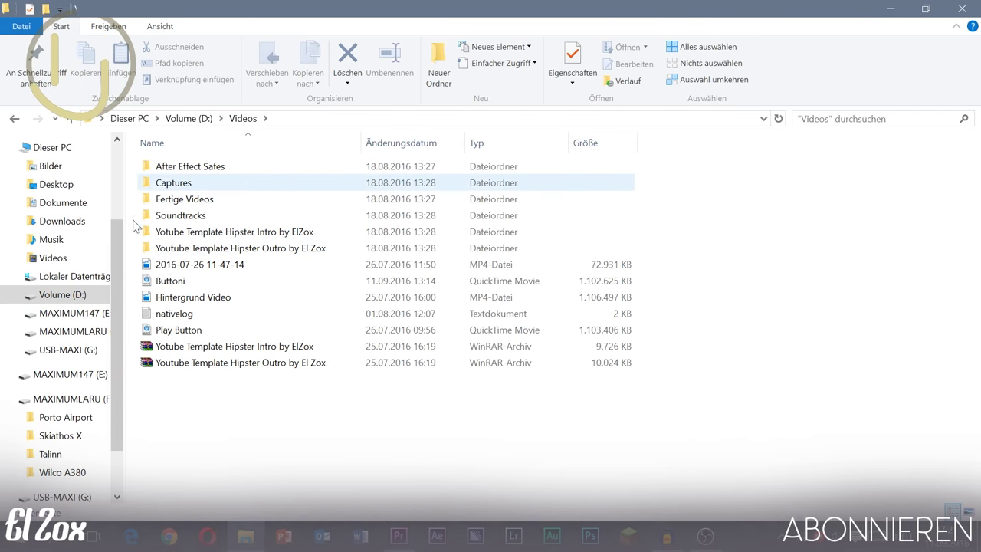
double_click(161, 199)
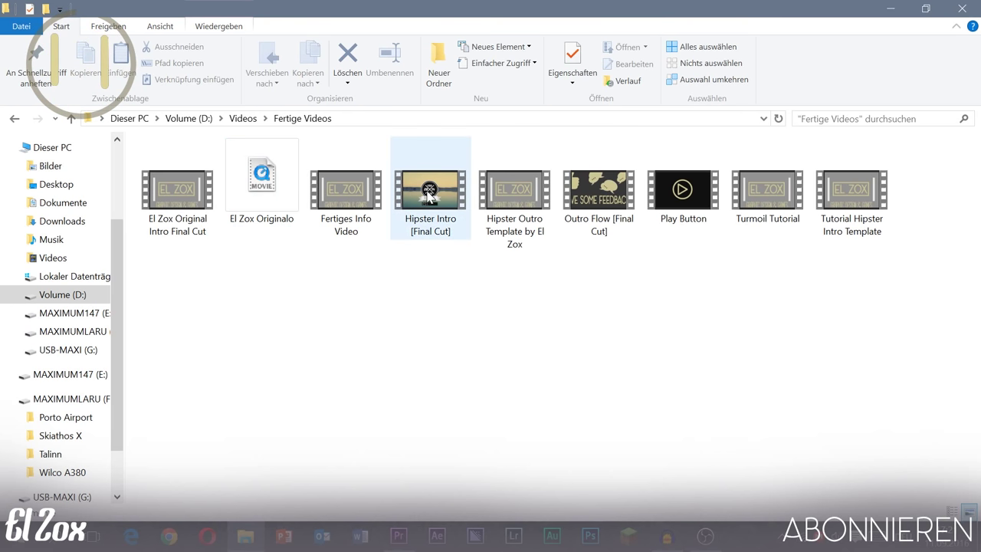
mouse_move(429, 192)
left_mouse_down()
mouse_move(696, 533)
mouse_move(253, 423)
left_mouse_up()
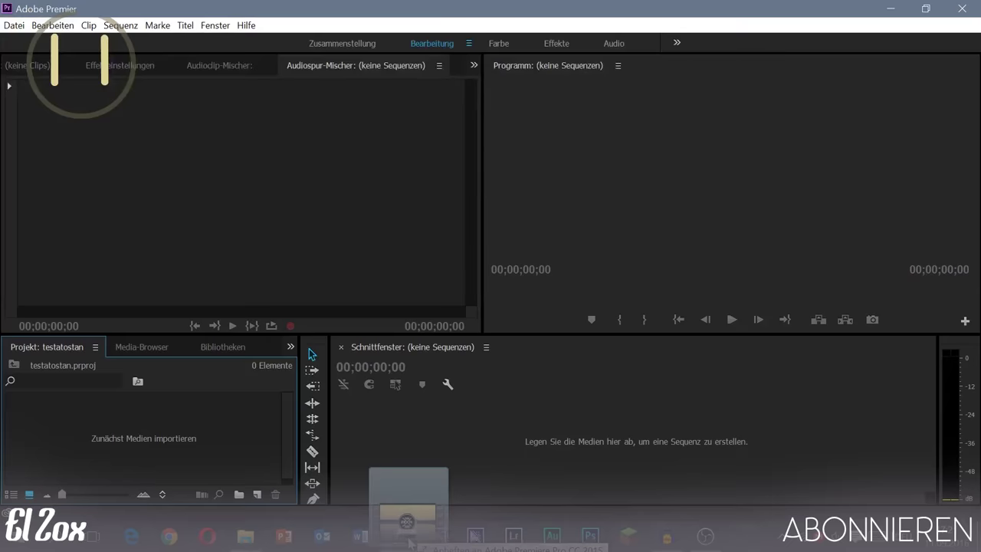
Import Hipster Intro [Final Cut] and drop it on the empty Timeline to create its sequence
left_click_drag(253, 424, 192, 424)
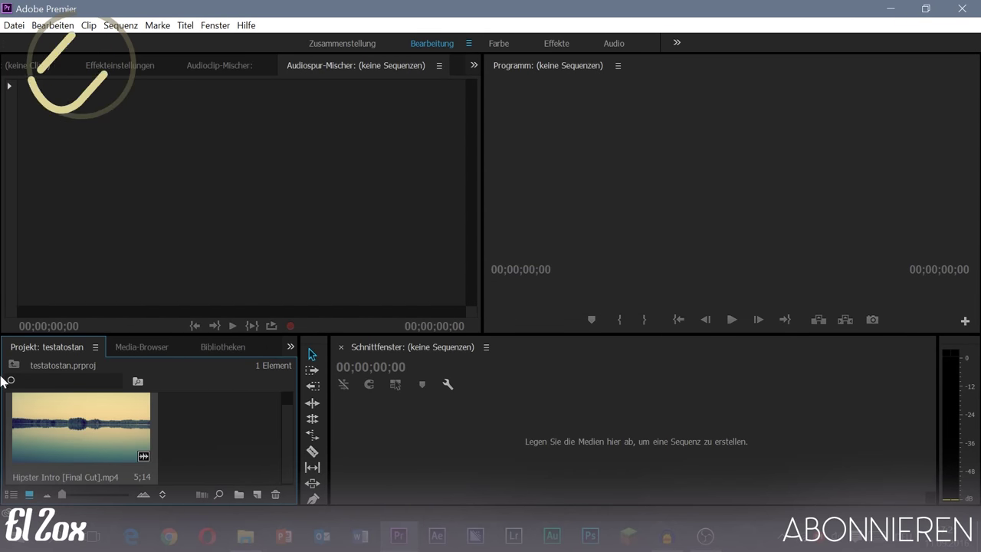
mouse_move(78, 441)
left_mouse_down()
mouse_move(179, 439)
mouse_move(92, 414)
left_mouse_up()
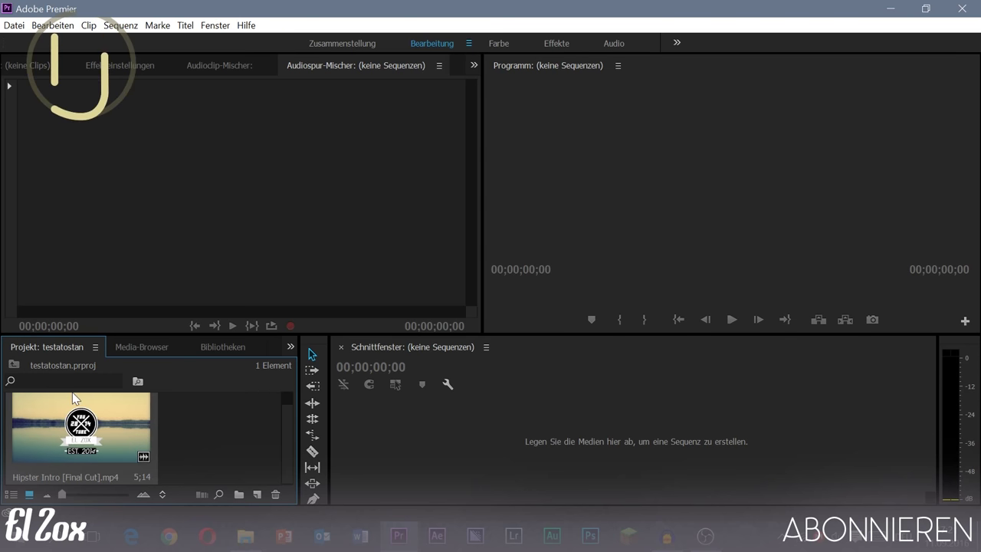
left_click_drag(73, 433, 364, 405)
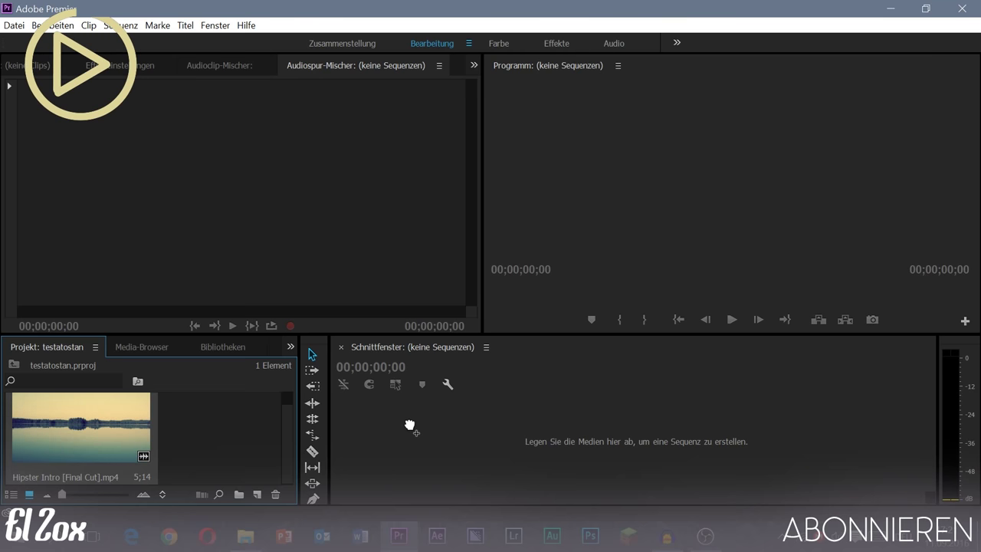
left_click_drag(410, 426, 402, 421)
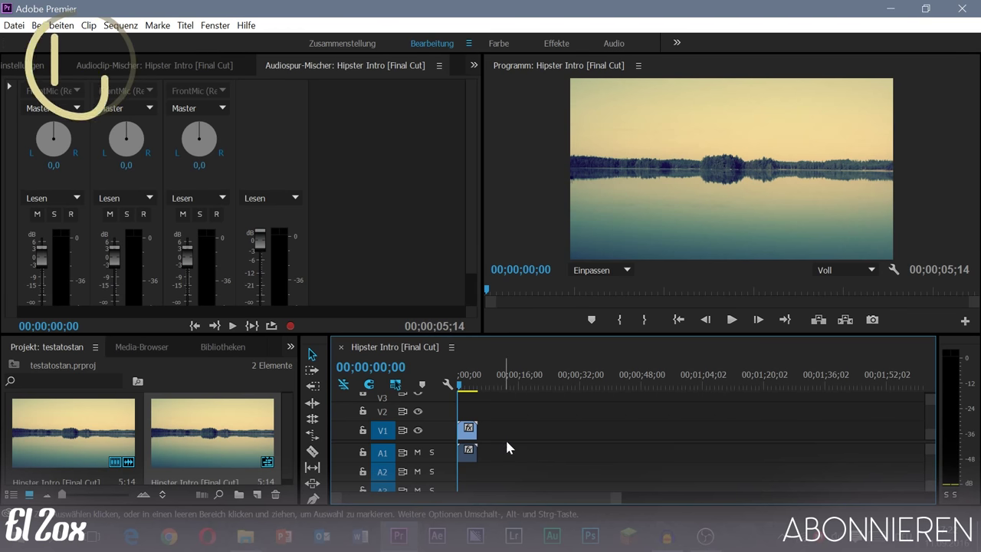
left_click(666, 537)
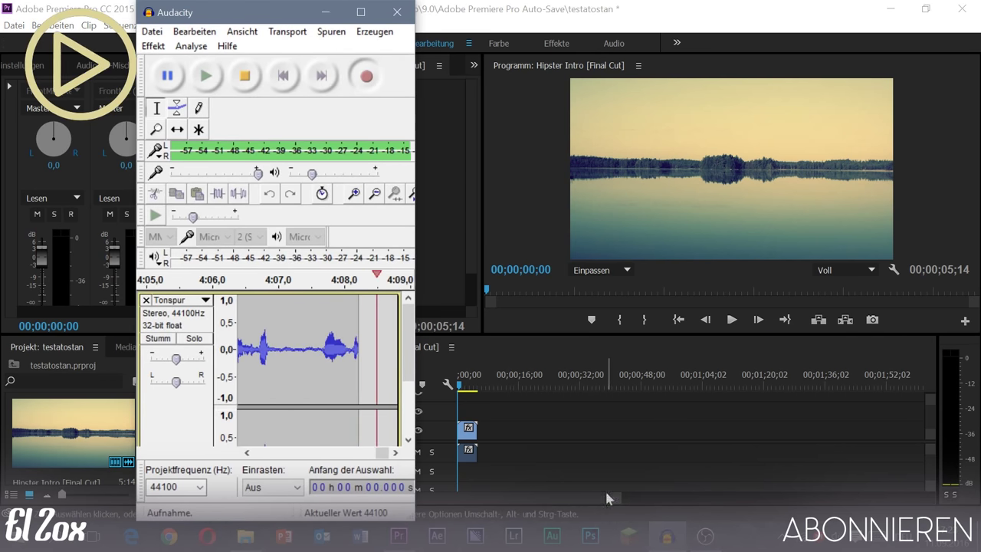
Pause the Audacity recording, then minimise the Audacity and OBS windows to reveal Premiere
left_click(705, 537)
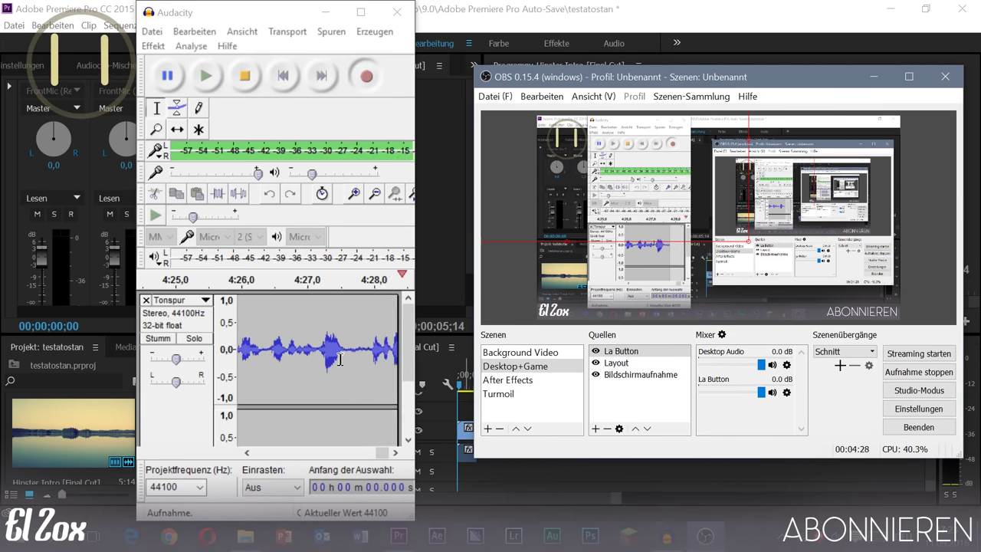
left_click(151, 32)
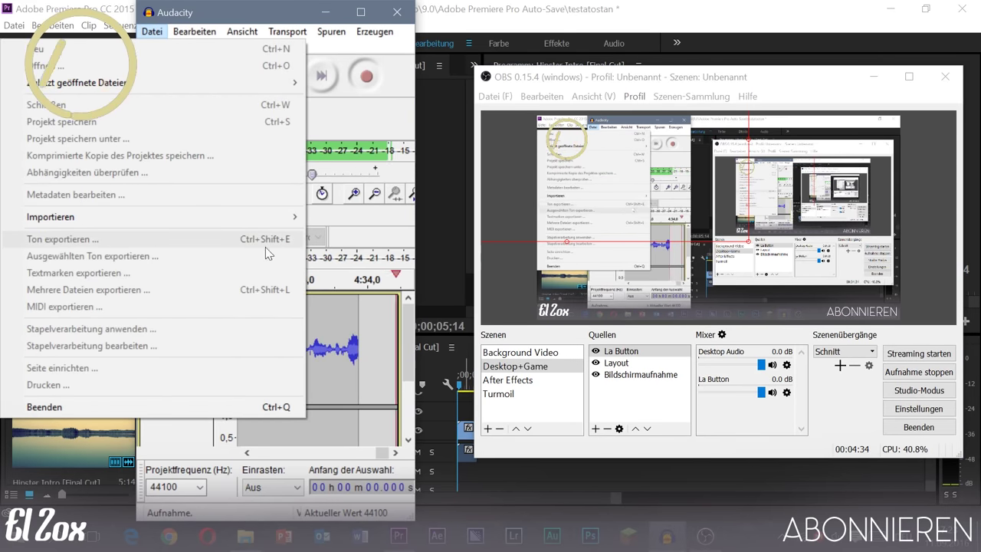
left_click(307, 93)
left_click(366, 8)
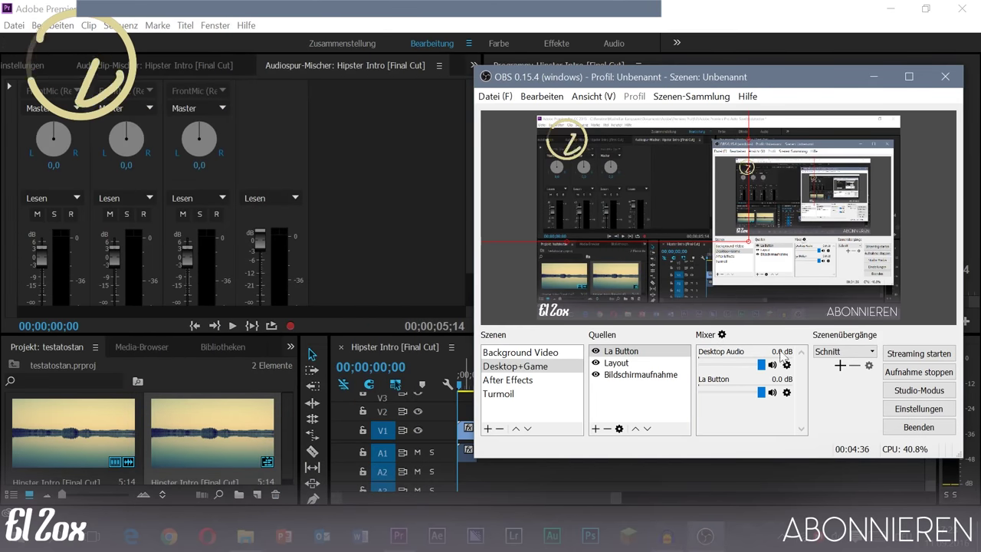
left_click(874, 76)
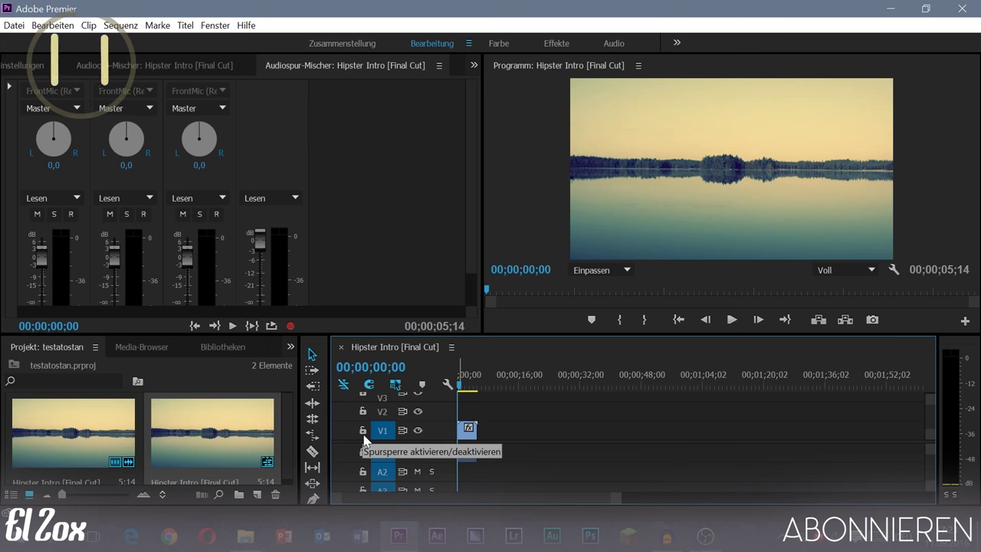
Lock track V1 and delete the lake clip's audio from A1
left_click(363, 430)
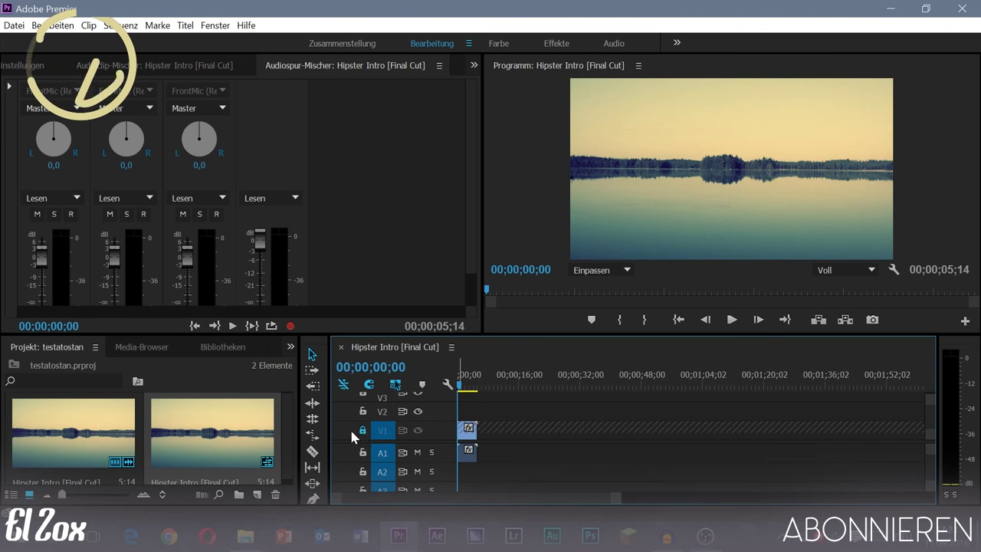
left_click(466, 456)
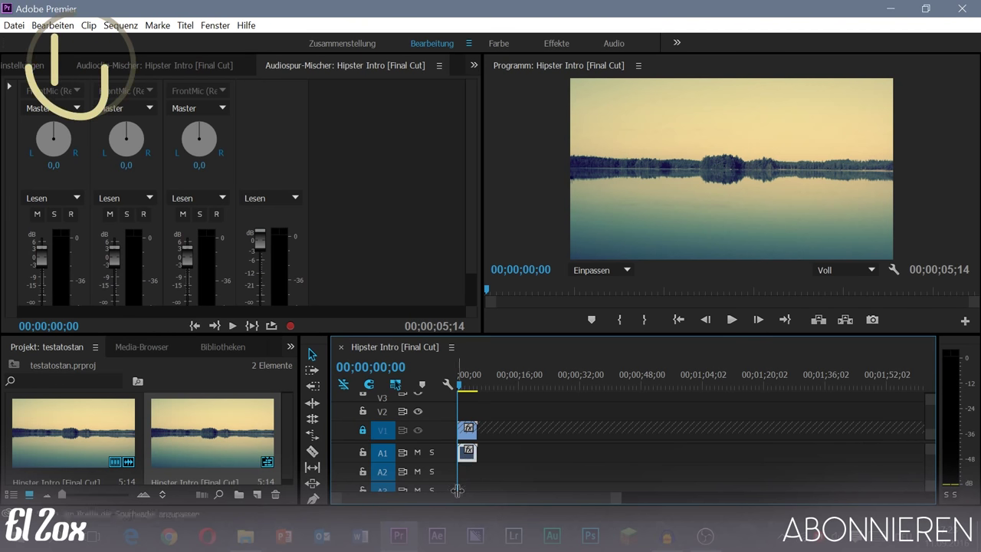
key("Delete")
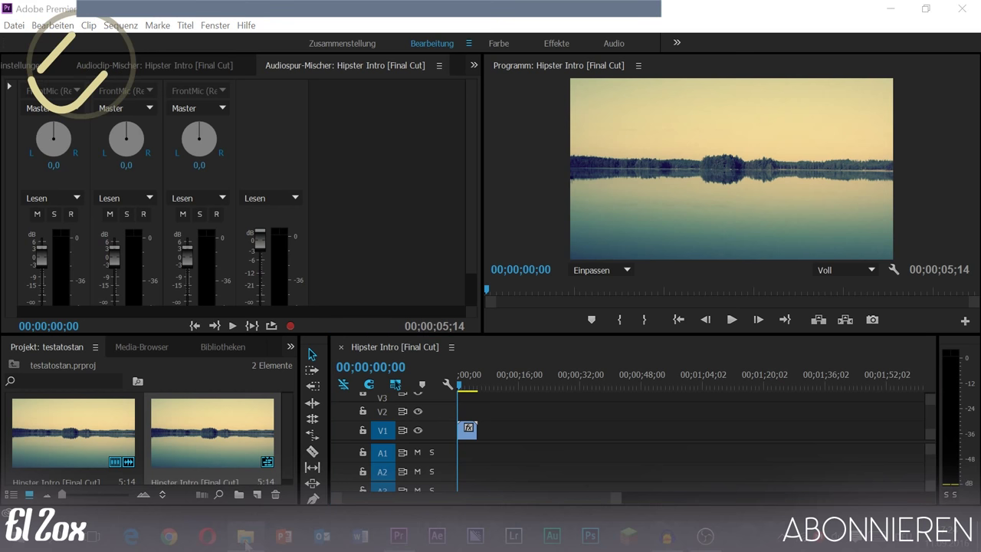
Drag Turmoil Source Sound from Musik\Sound von YT VD in File Explorer into Premiere's project
left_click(245, 537)
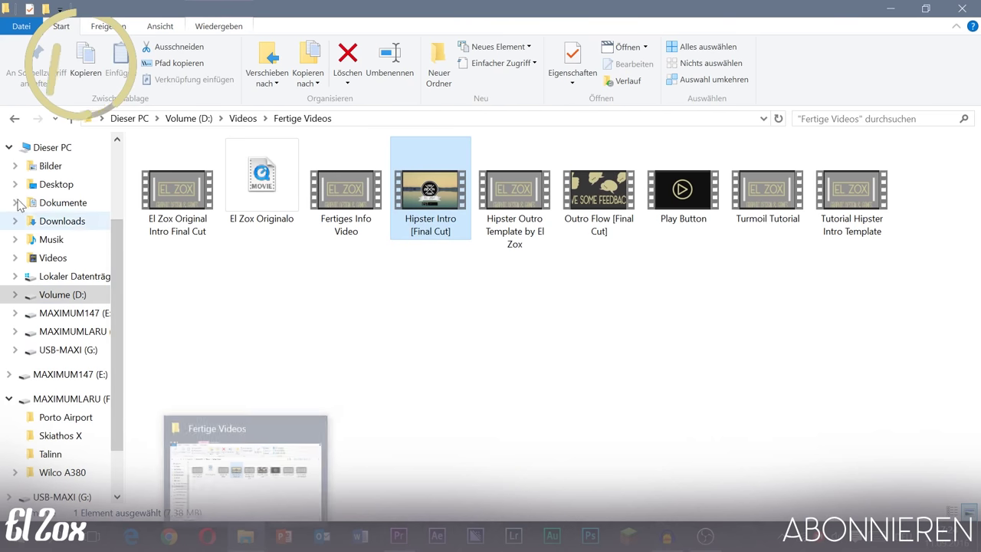
left_click(52, 239)
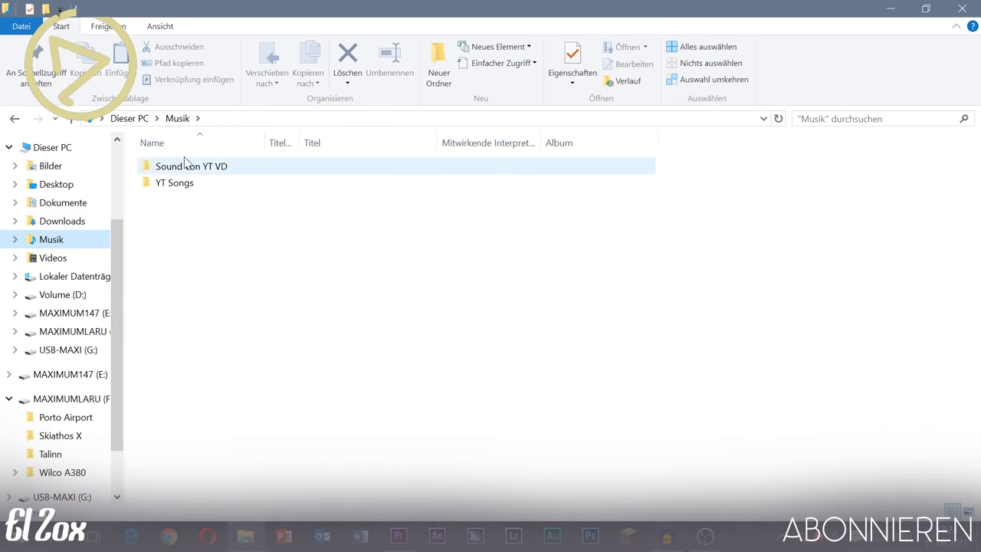
double_click(181, 166)
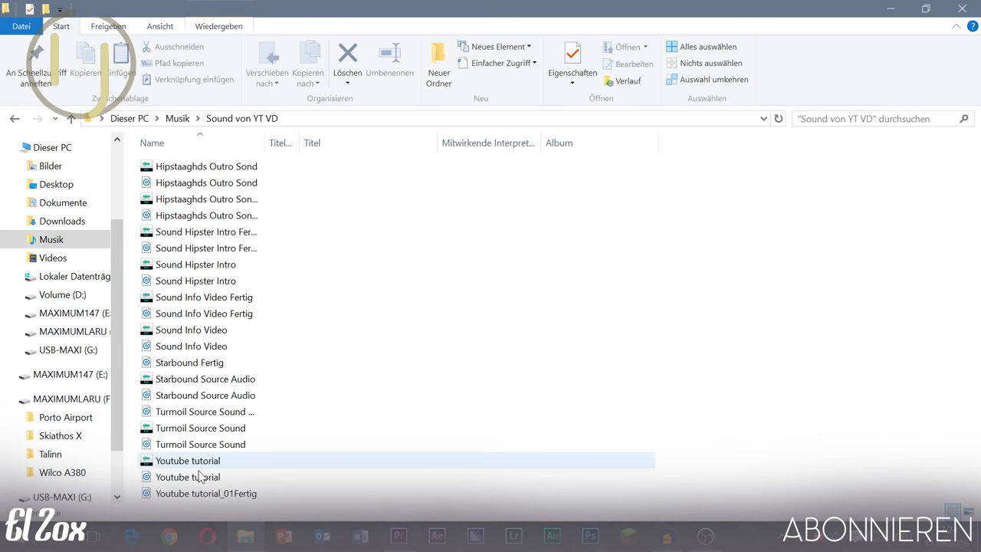
mouse_move(188, 445)
left_mouse_down()
mouse_move(421, 533)
mouse_move(242, 462)
left_mouse_up()
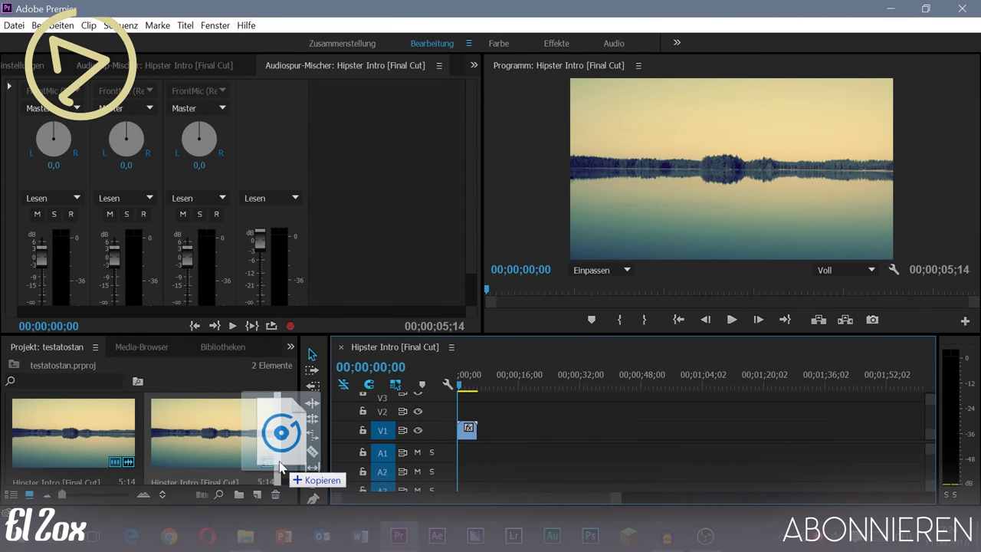
left_click_drag(242, 462, 277, 464)
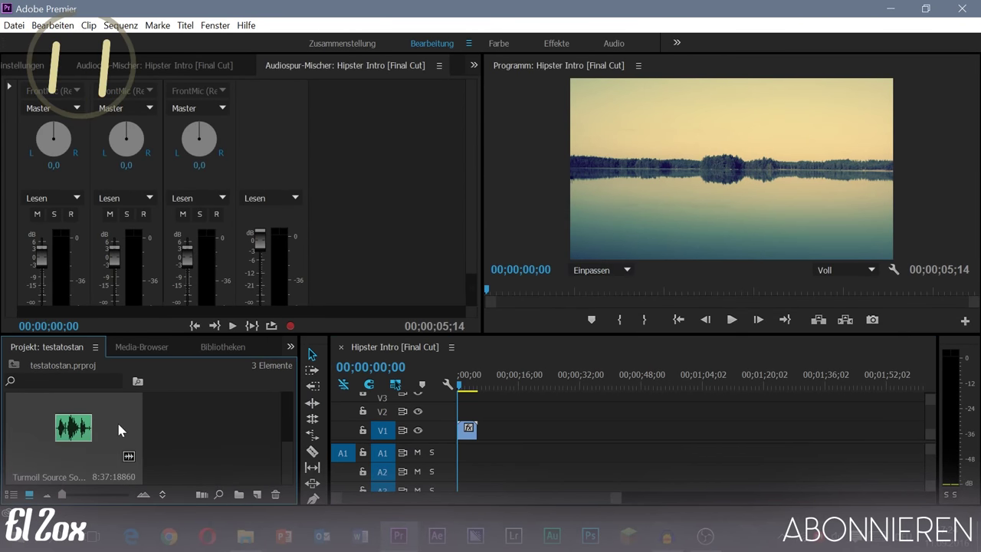
Lay Turmoil Source Sound on A1 from 00;00;00;00, extending the sequence to 00;08;37;13
left_click_drag(188, 391, 417, 481)
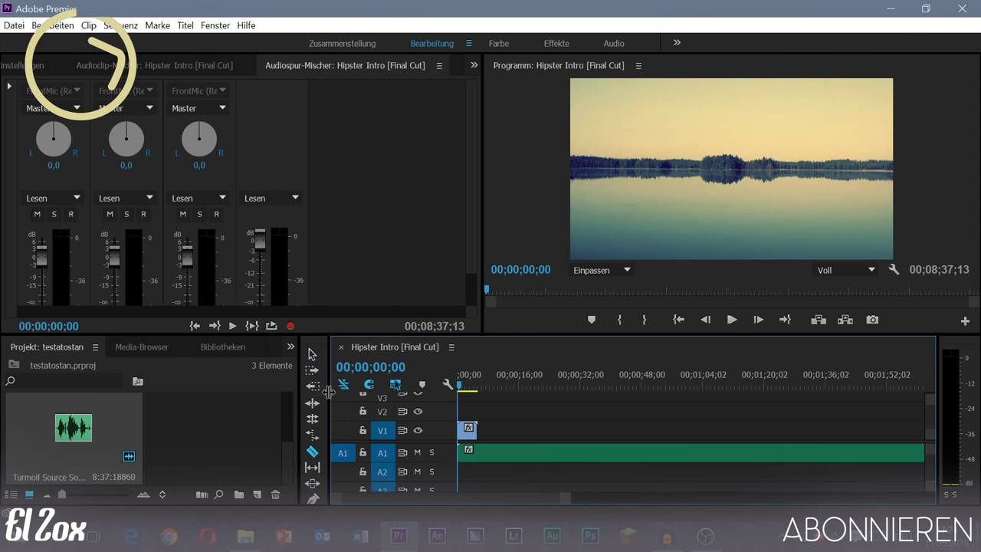
left_click(313, 452)
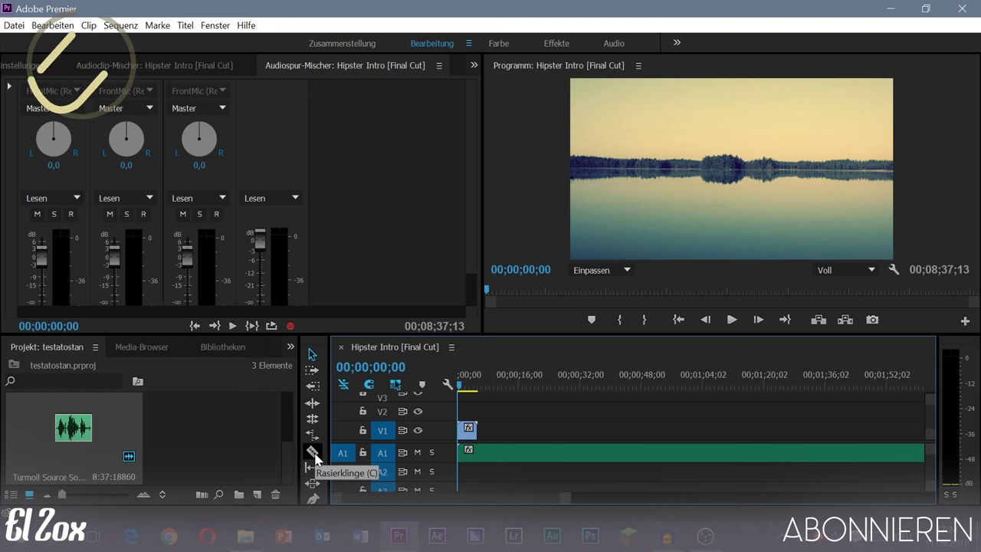
key("v")
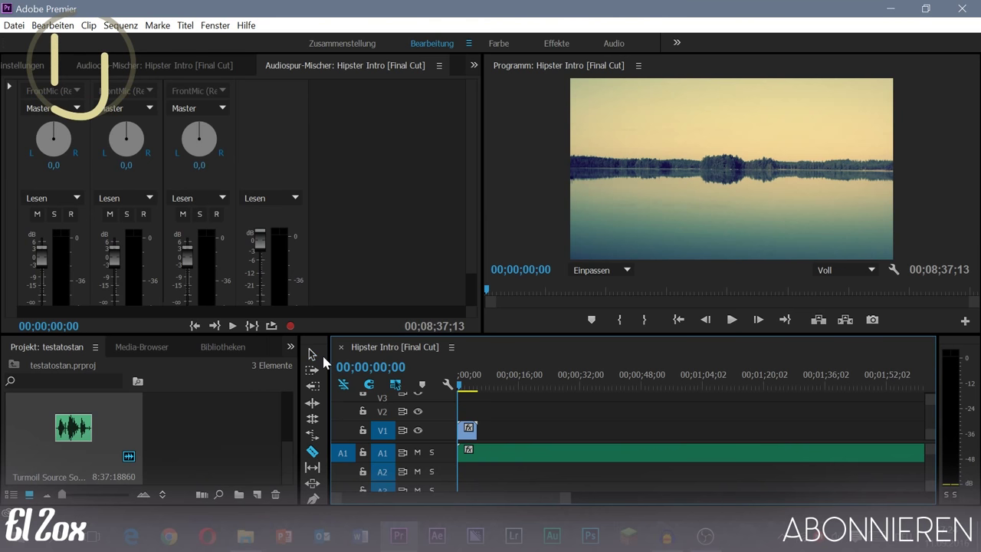
left_click(312, 354)
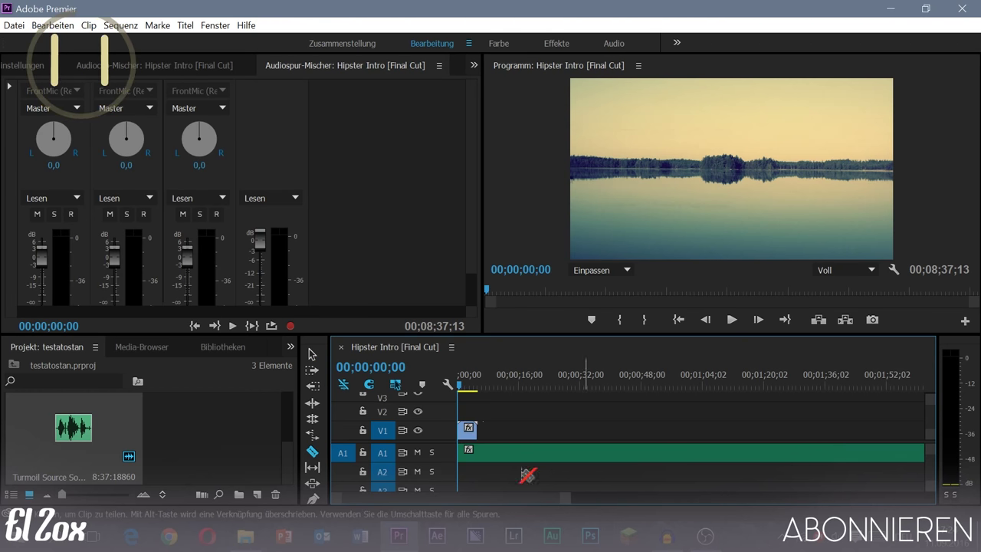
Razor-cut the A1 music at two points and delete the middle piece
left_click(517, 451)
left_click(588, 451)
key("v")
left_click(566, 454)
key("Delete")
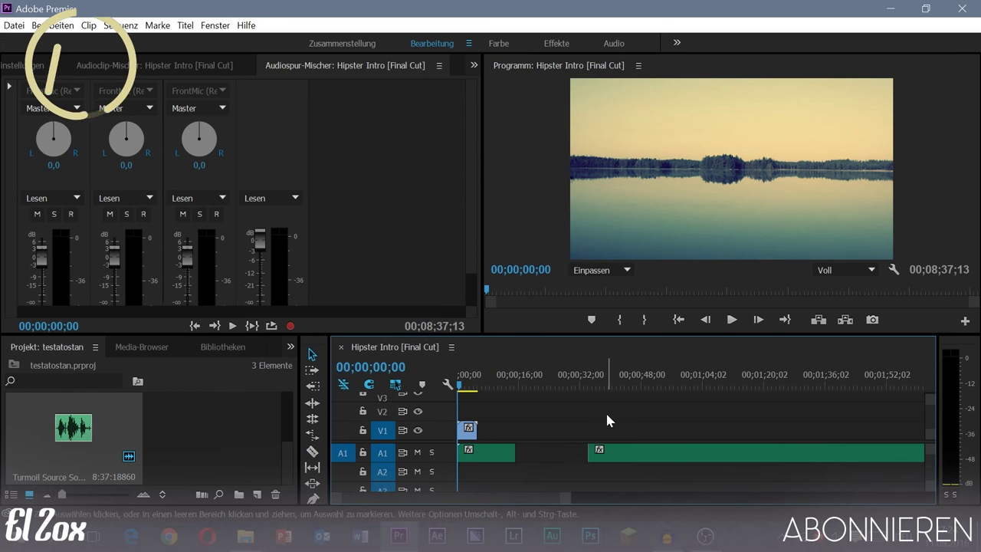
Trim the edges of the two remaining music pieces until they meet without a gap
left_click_drag(633, 454, 559, 465)
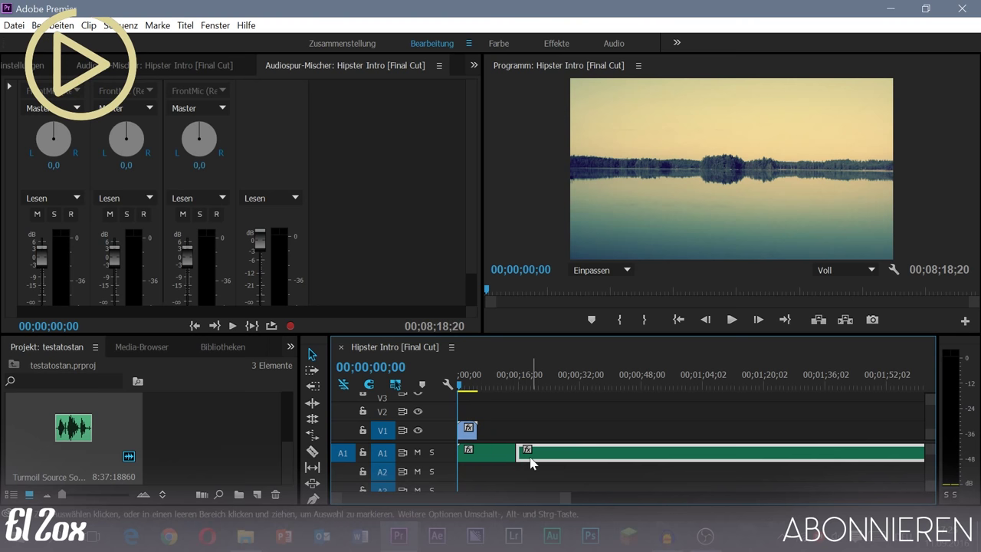
left_click_drag(529, 460, 598, 466)
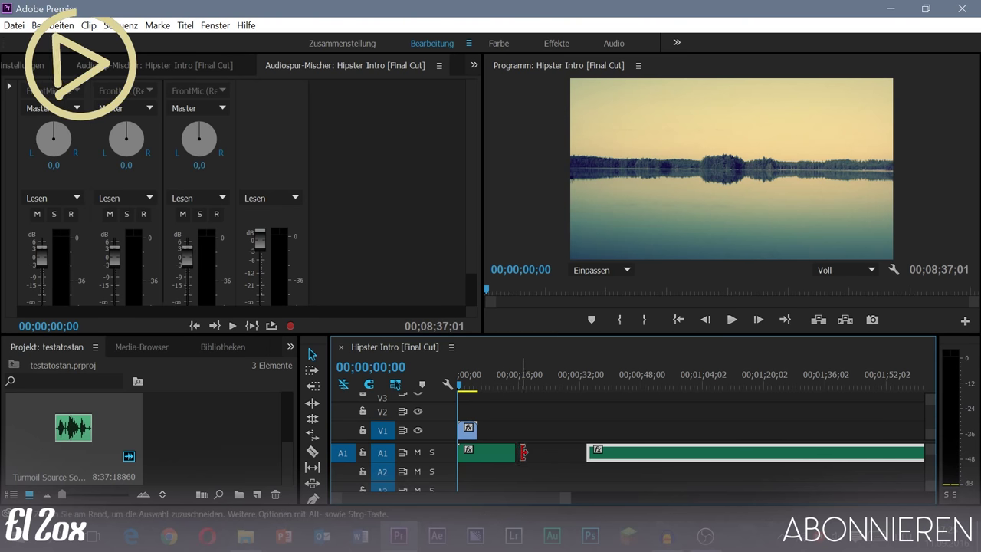
left_click_drag(514, 453, 575, 455)
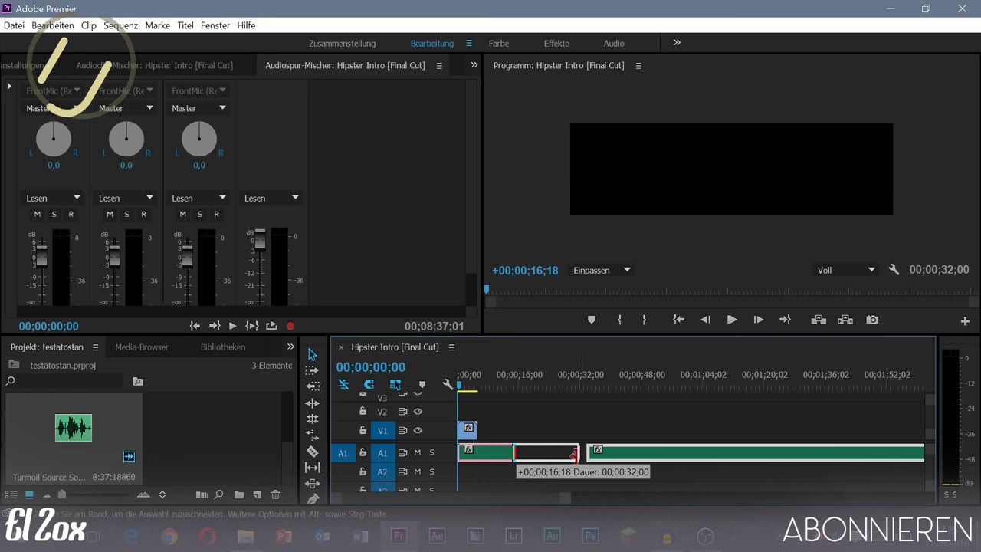
left_click_drag(567, 456, 630, 453)
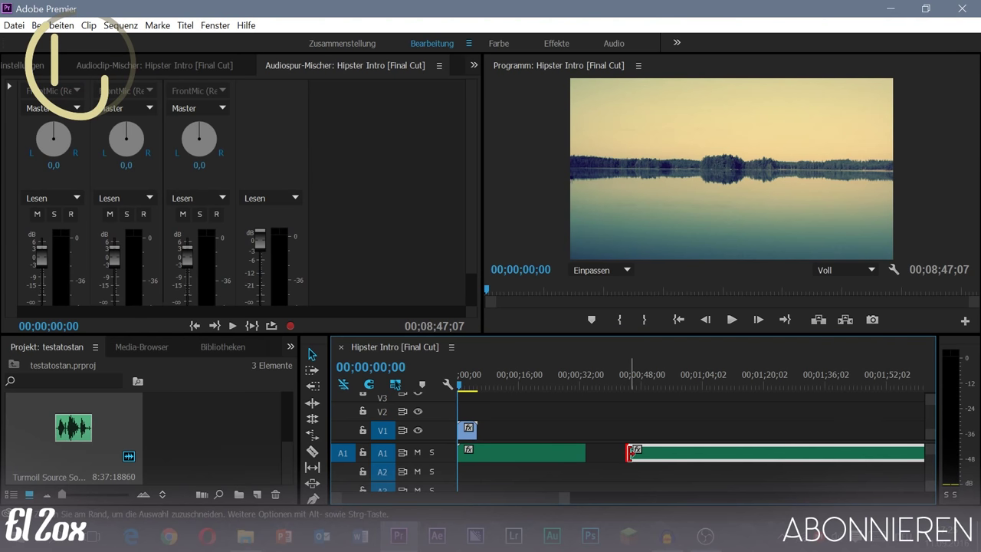
left_click_drag(624, 453, 587, 453)
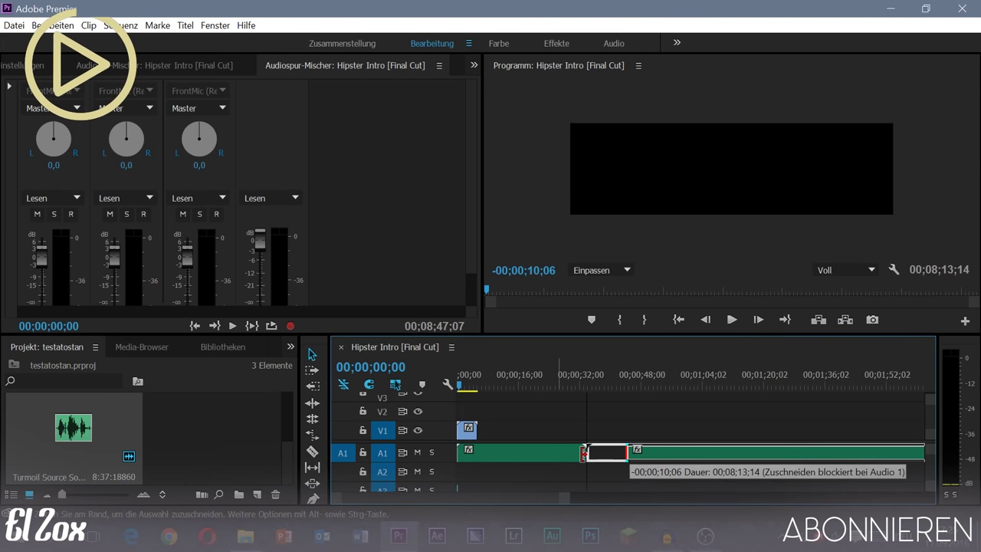
left_click_drag(587, 453, 588, 453)
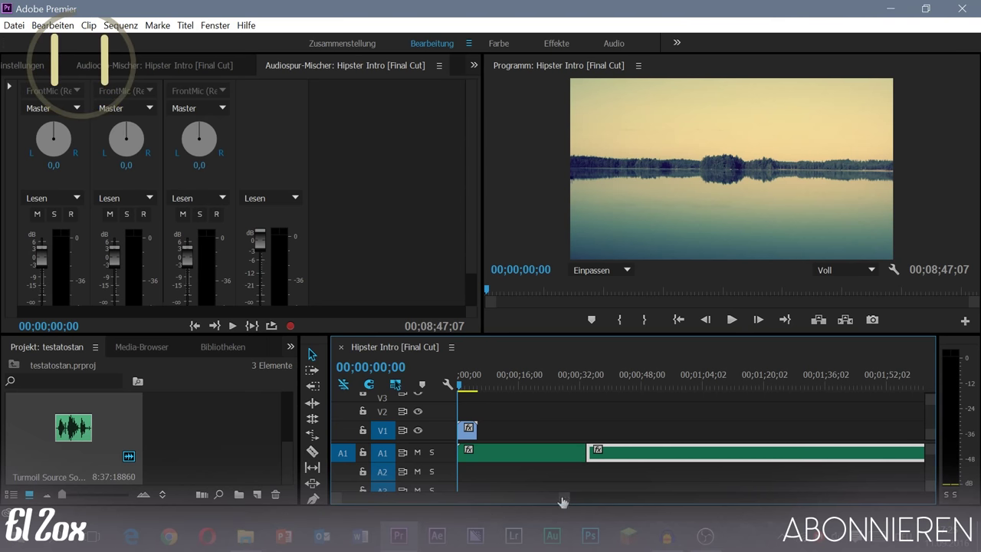
left_click_drag(504, 498, 672, 499)
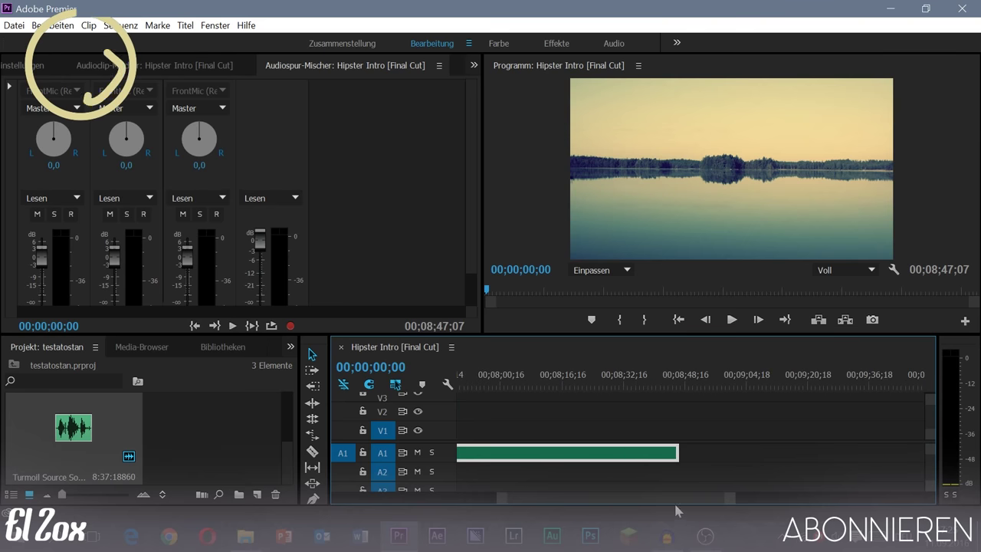
Cut the A1 music near its end and delete the trailing piece, ending at 00;07;35;24
left_click_drag(680, 457, 522, 453)
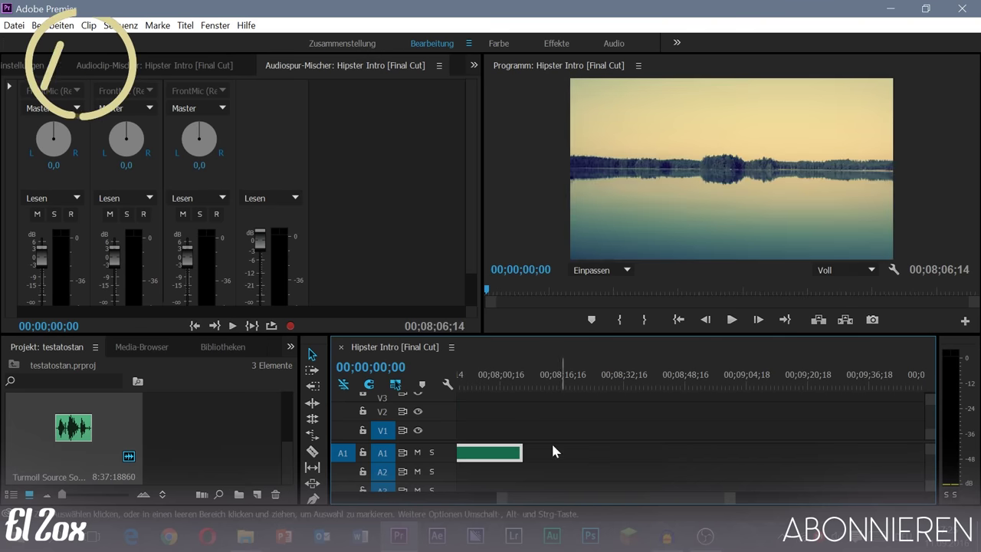
left_click_drag(608, 499, 560, 494)
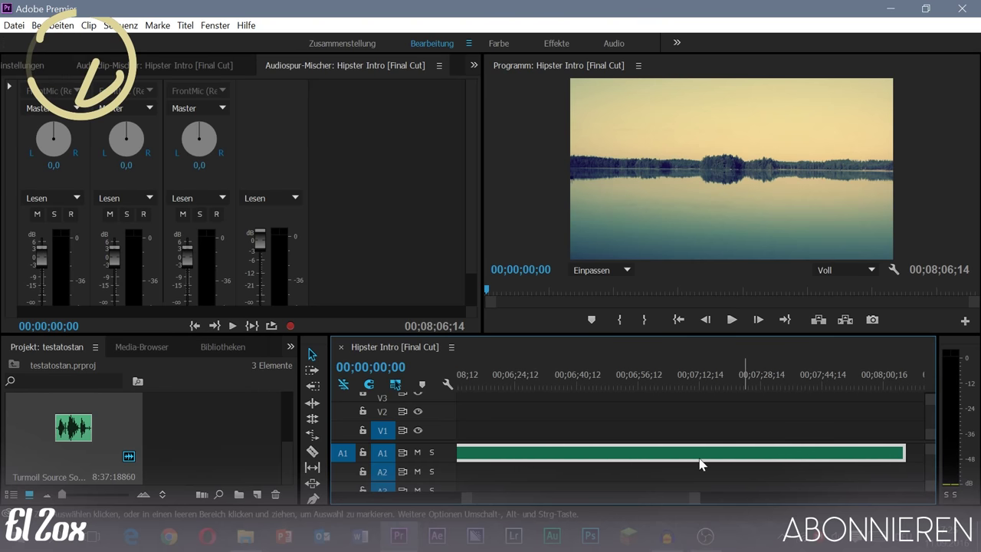
left_click(788, 452)
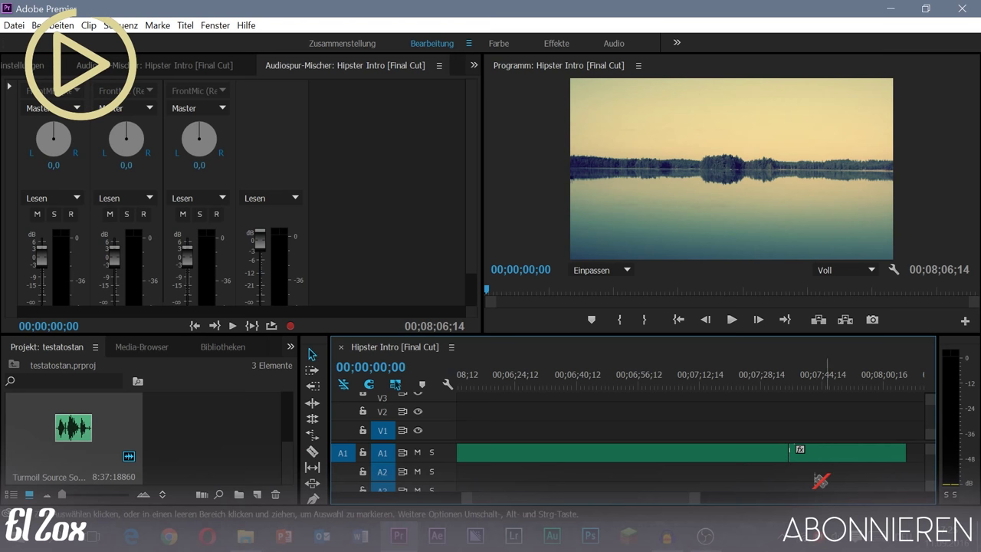
key("v")
left_click(832, 455)
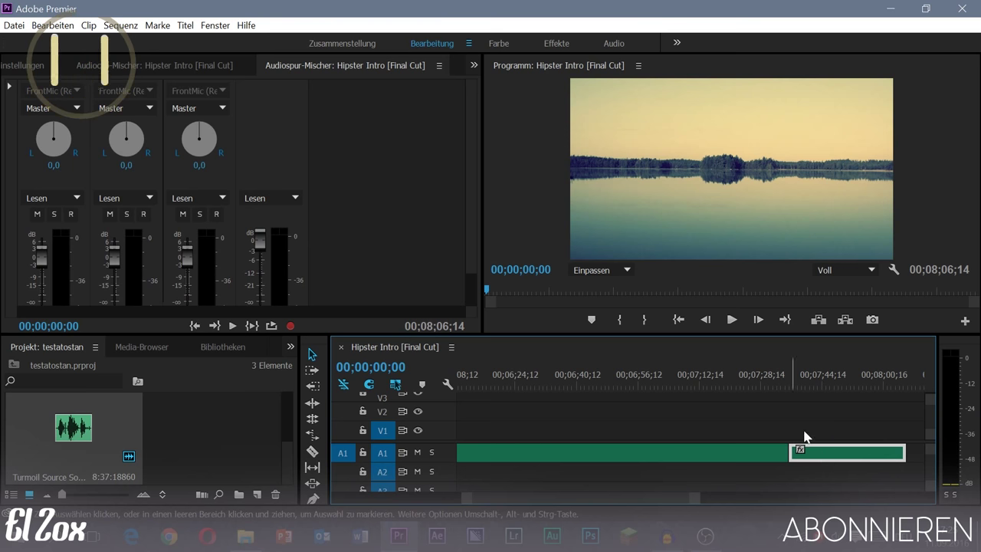
key("Delete")
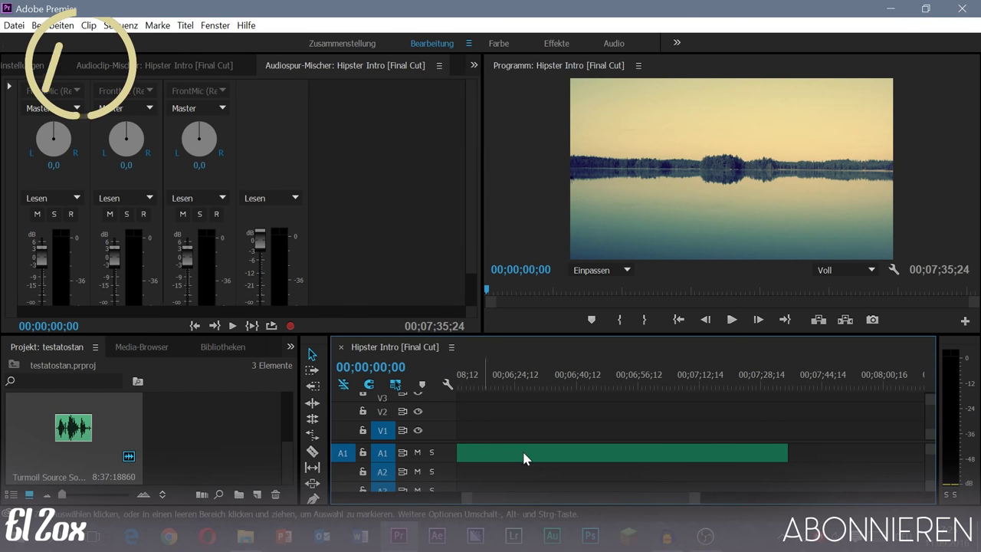
left_click_drag(513, 498, 374, 512)
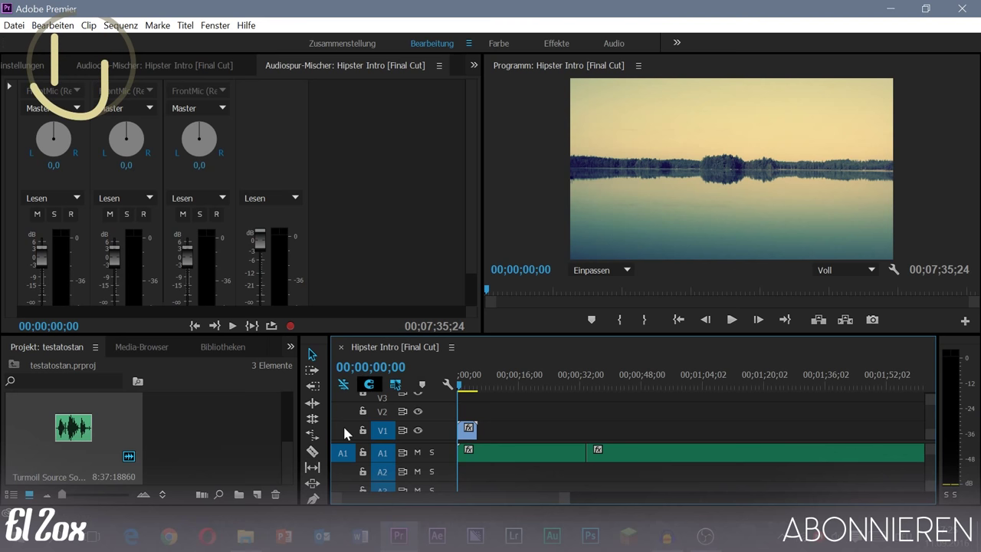
Add another video track to the sequence
right_click(435, 414)
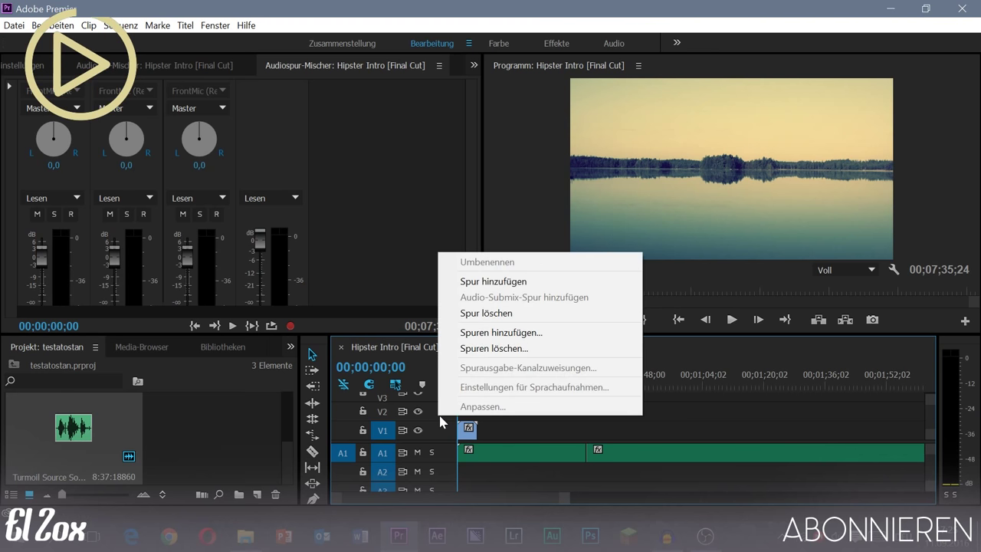
left_click(492, 281)
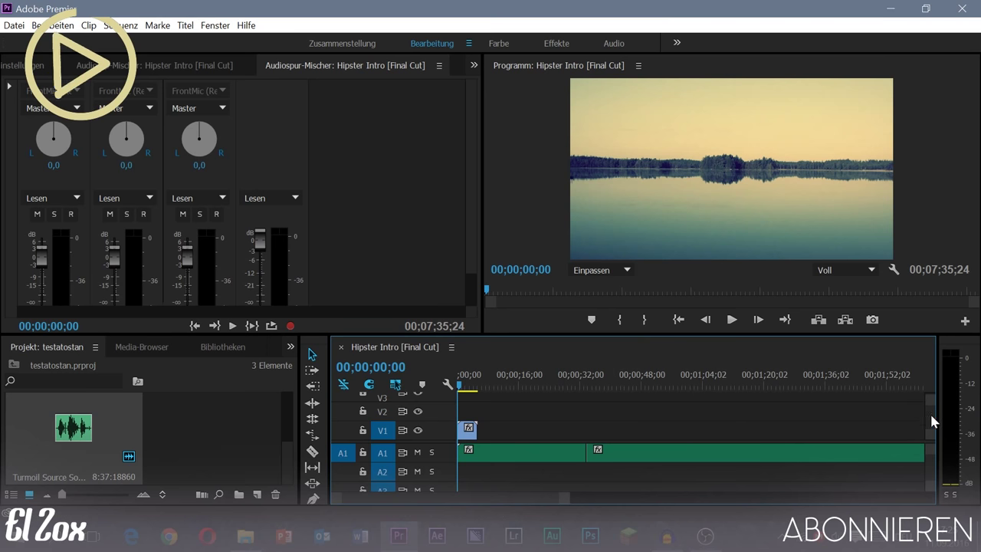
scroll(931, 417, "up", 2)
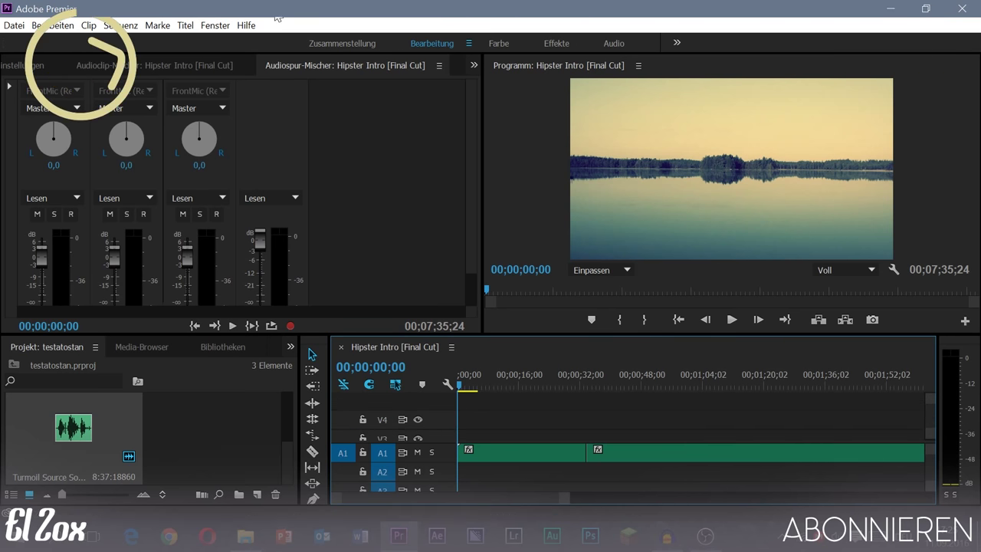
Create a new default still title named tesyt
left_click(187, 26)
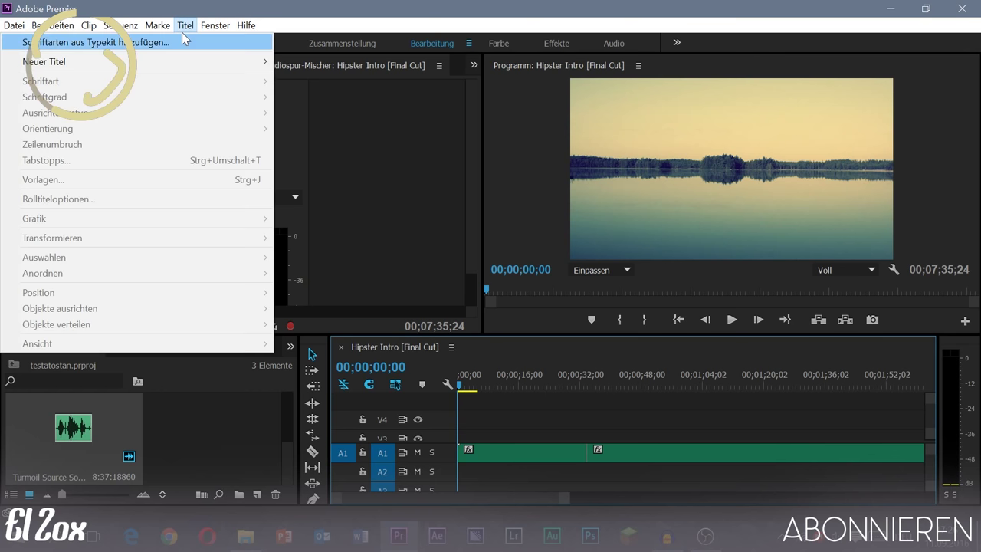
mouse_move(215, 63)
left_click(299, 63)
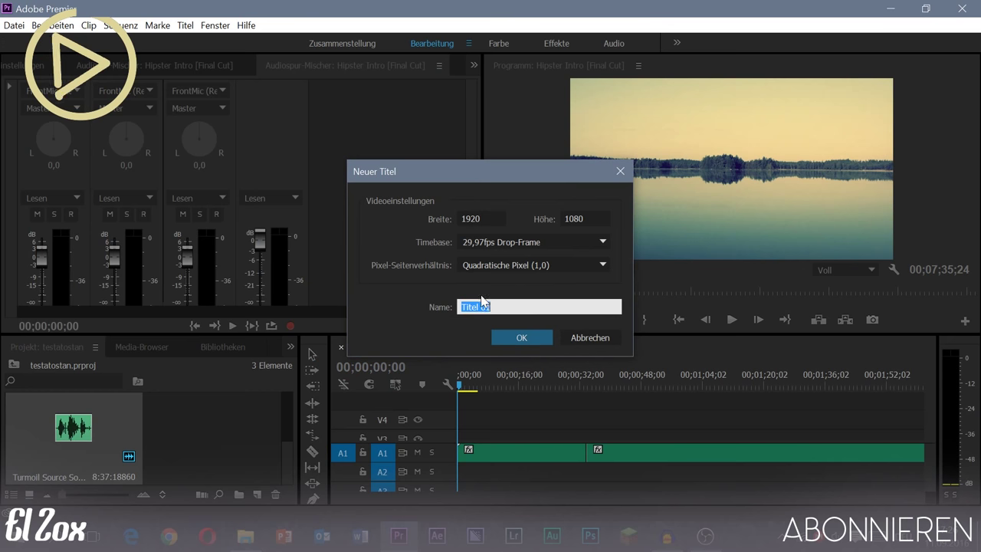
key("BackSpace")
type("t")
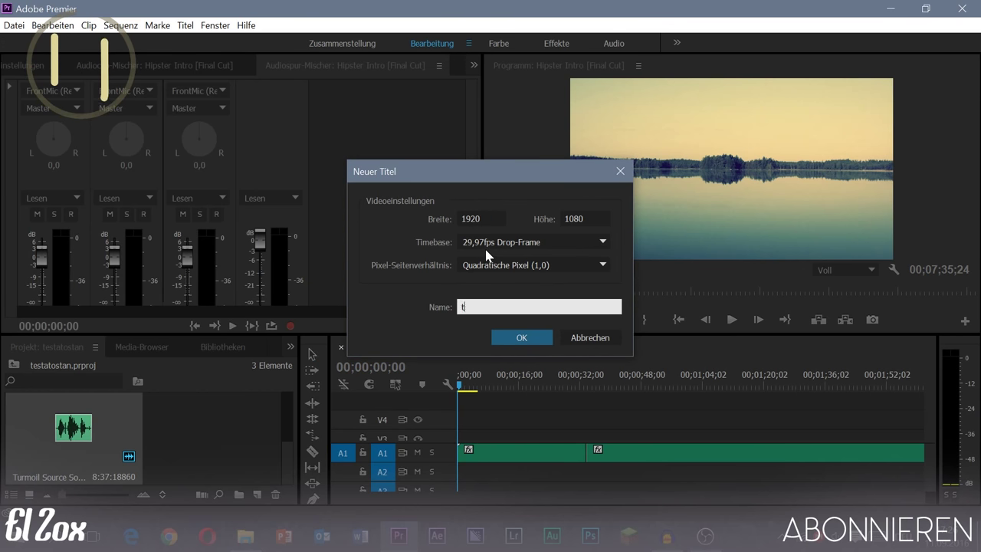
type("esyt")
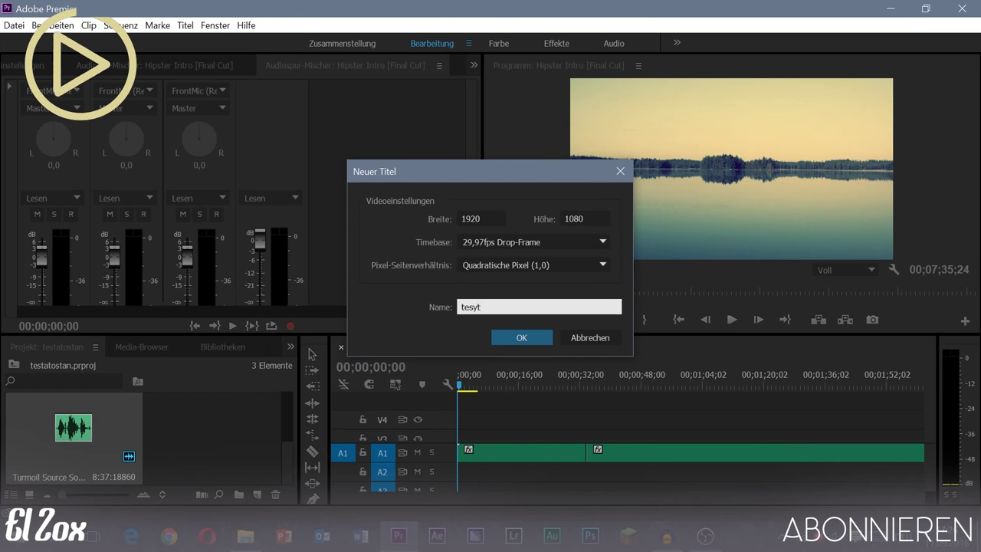
left_click(521, 338)
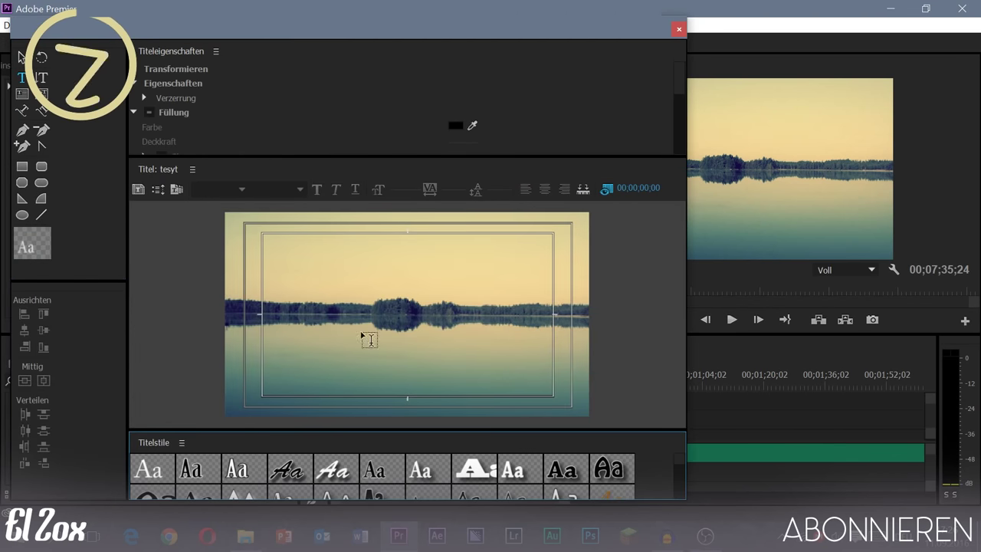
Draw a text box on the tesyt title and apply the Poplar Std Black title style
left_click_drag(281, 253, 555, 380)
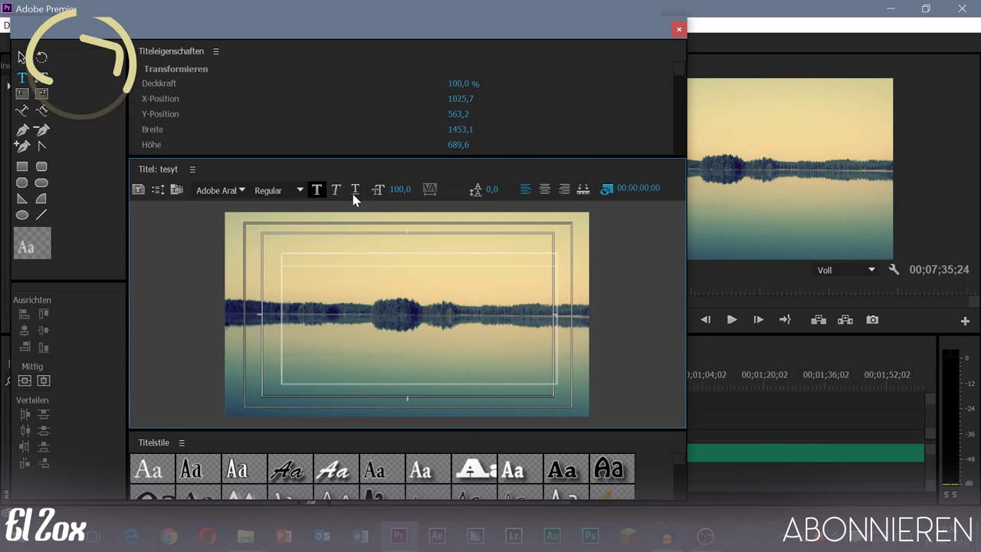
scroll(442, 476, "down", 2)
scroll(458, 466, "down", 2)
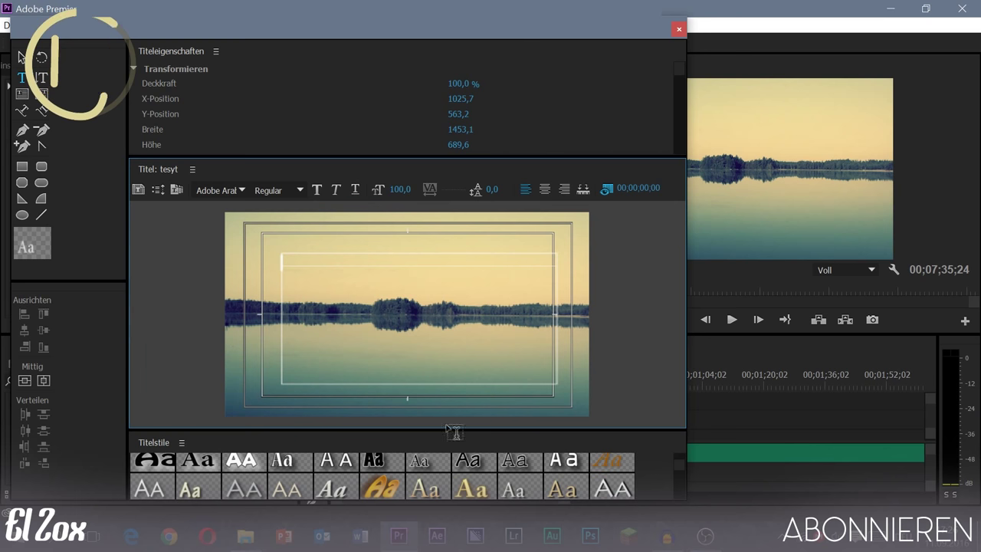
left_click_drag(413, 432, 411, 338)
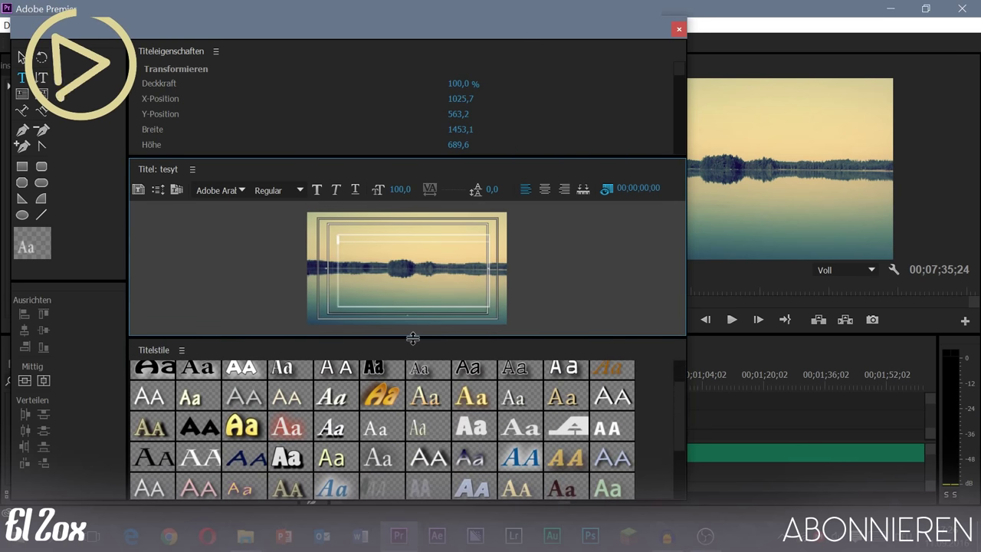
scroll(341, 422, "up", 1)
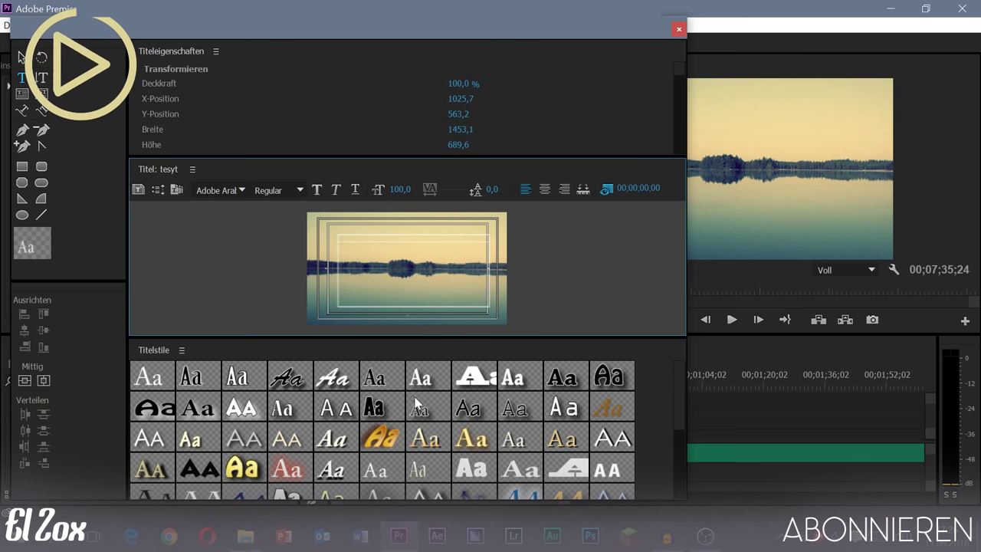
left_click(373, 410)
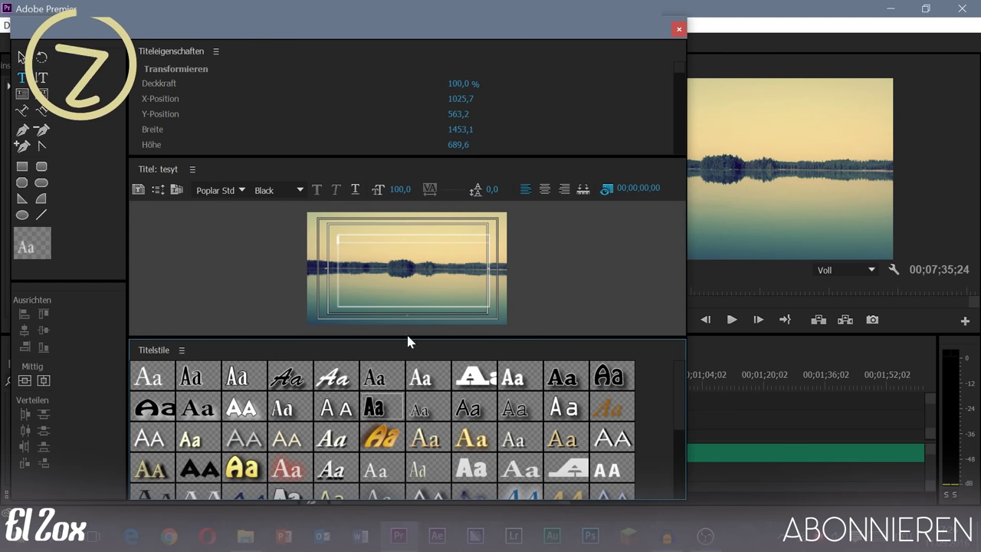
left_click_drag(414, 340, 371, 457)
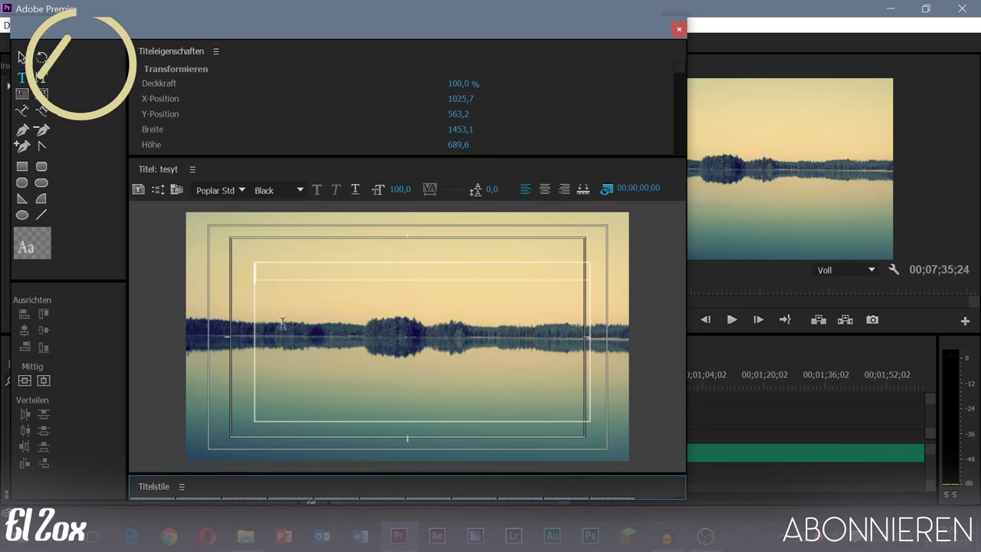
Set the font size to 292 and type 'Vielen', beginning 'Dank!' on a second line
left_click_drag(398, 189, 418, 189)
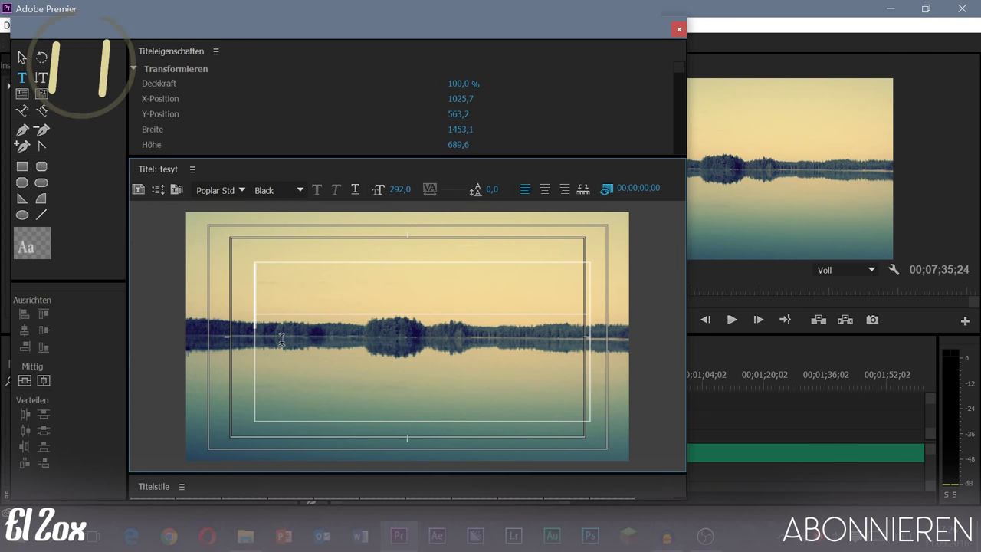
left_click(272, 273)
type("V")
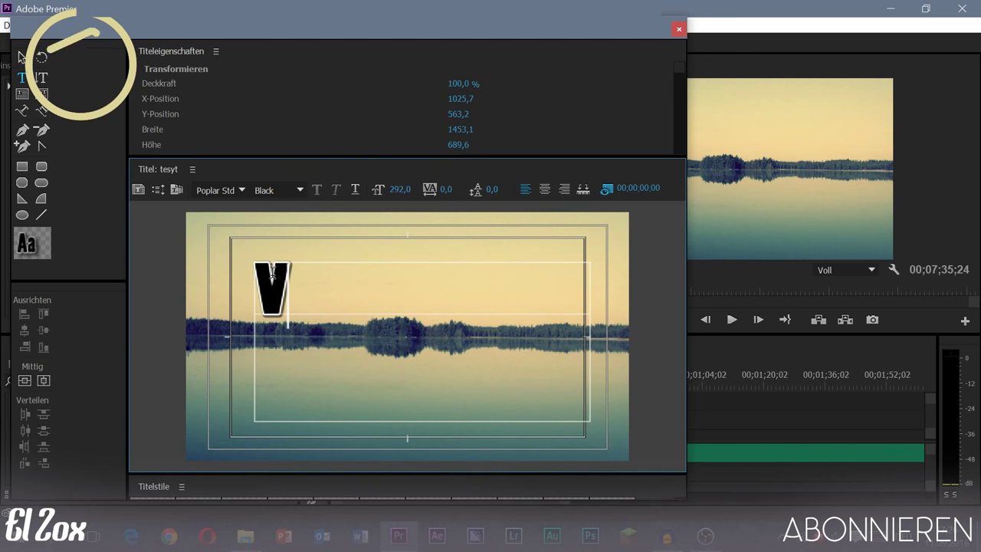
type("ielen")
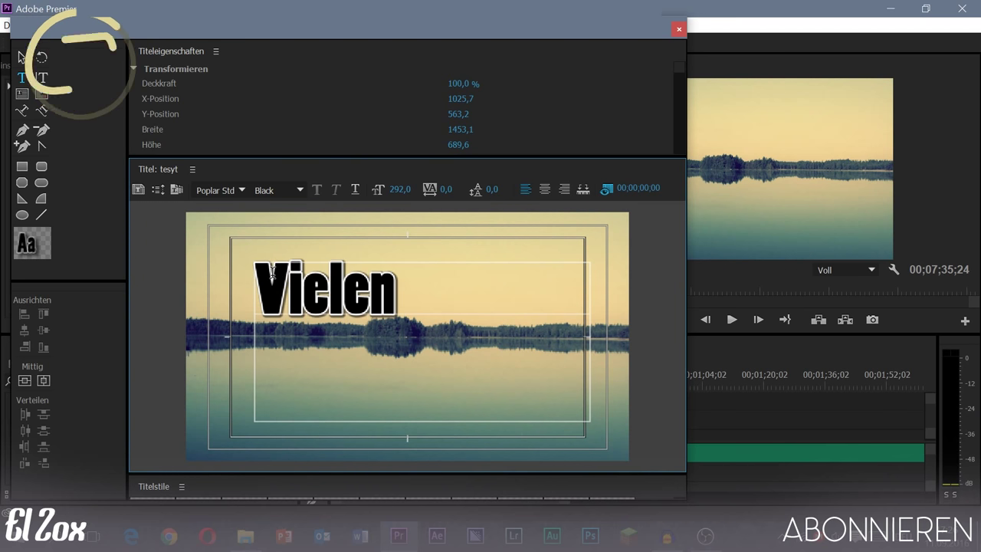
key("Return")
type("Da")
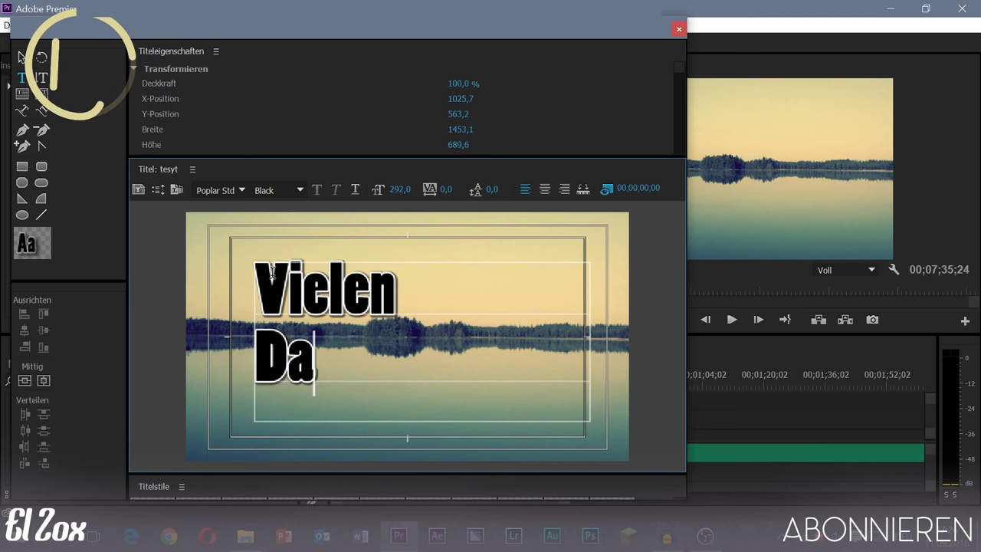
type("nk!")
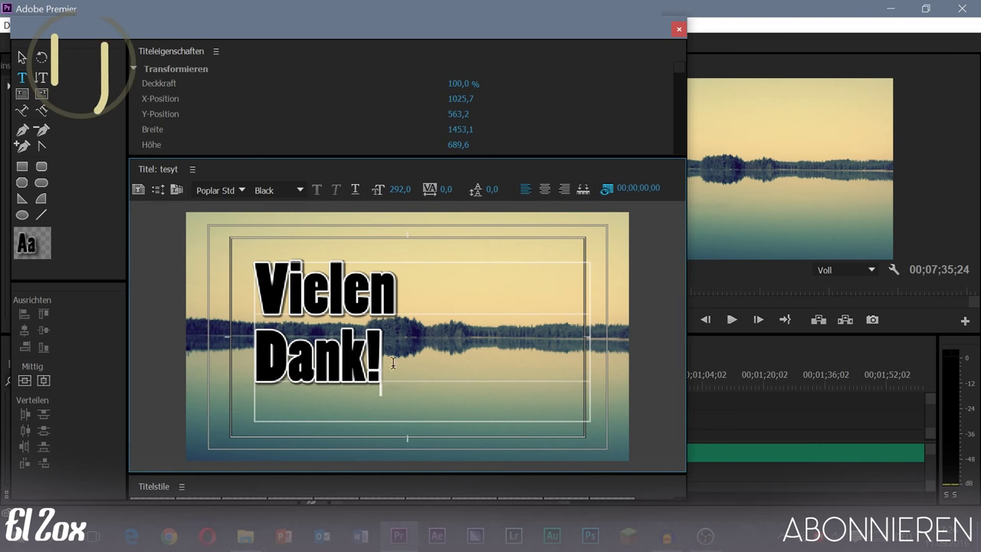
Select 'Dank!' and, after trying gold and pink styles, give it the white Adobe Caslon shadow style
left_click_drag(383, 360, 268, 358)
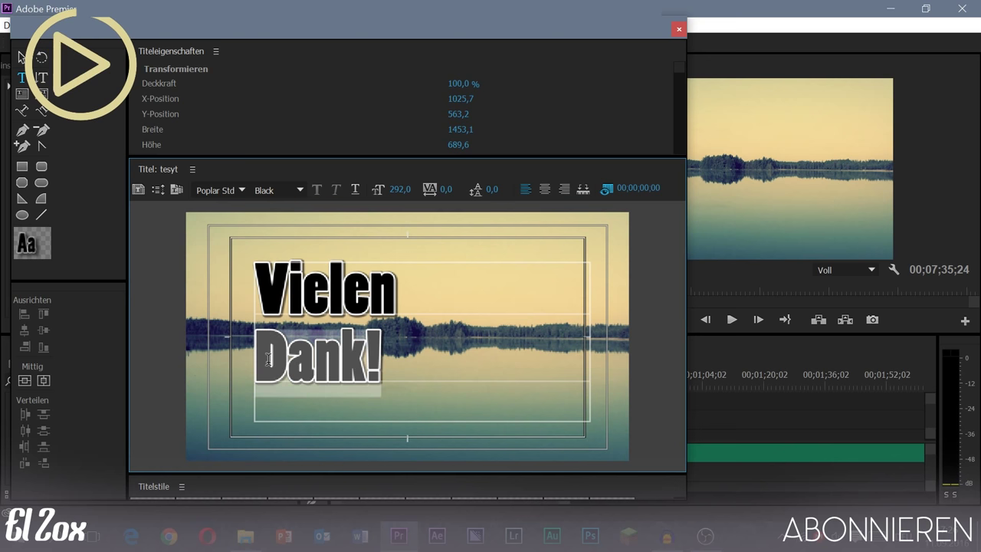
left_click_drag(373, 474, 389, 407)
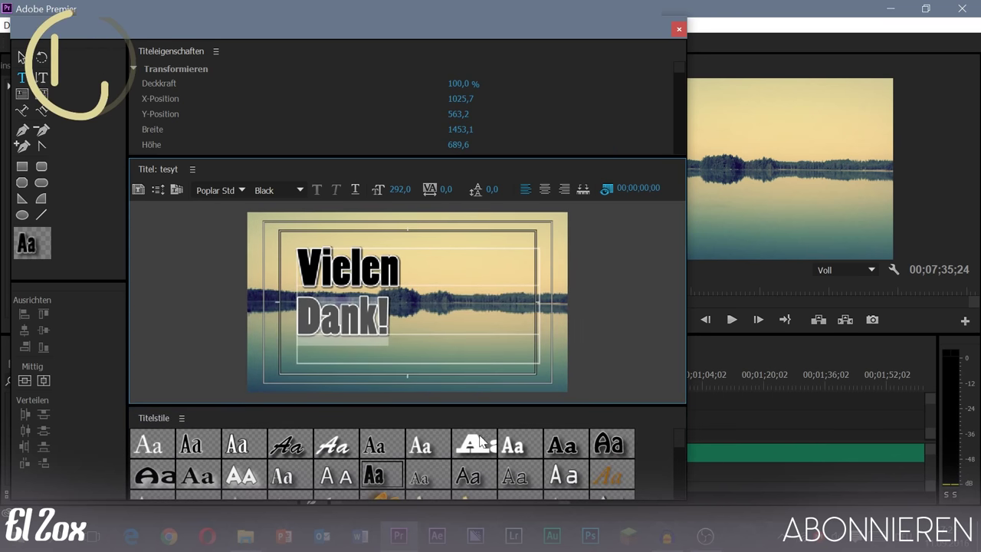
scroll(398, 491, "down", 1)
left_click(382, 485)
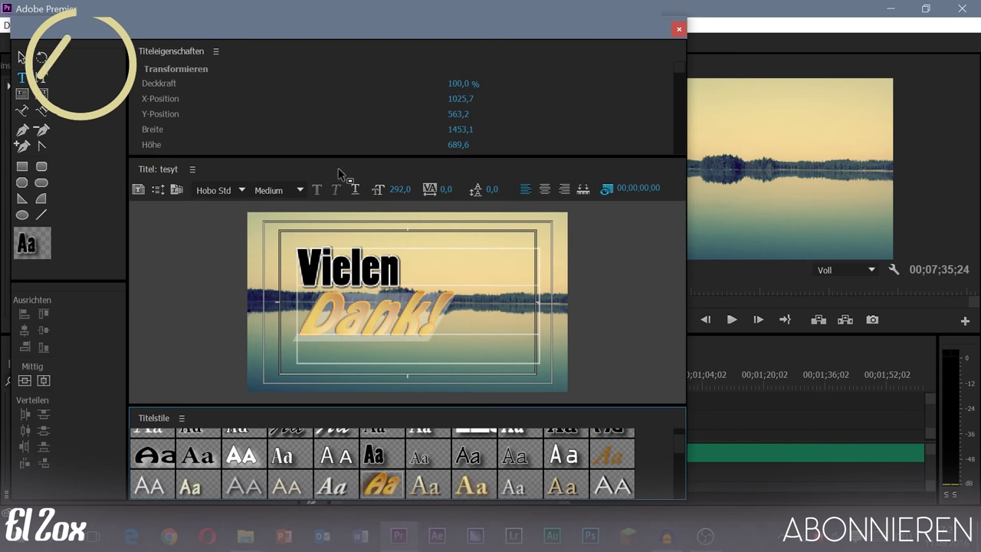
left_click(325, 195)
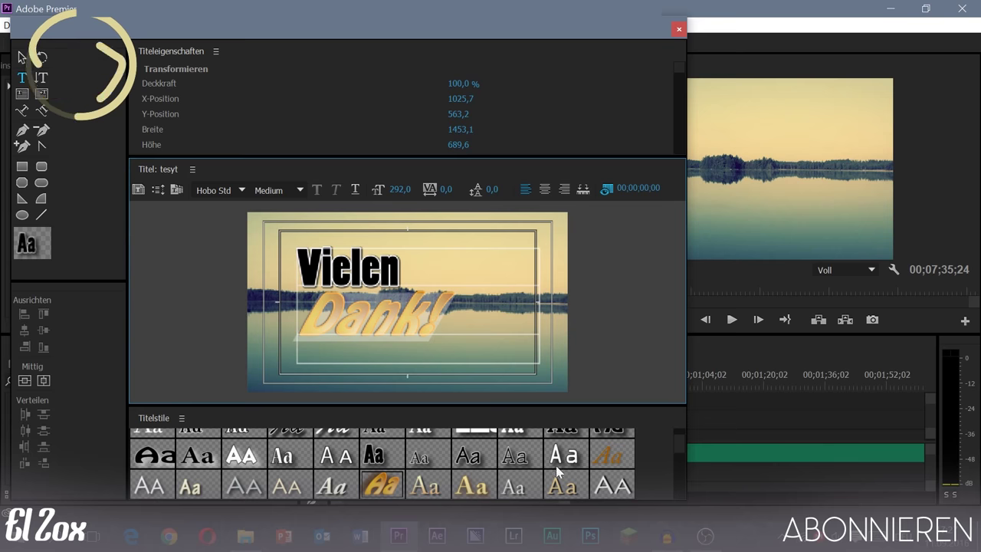
scroll(491, 463, "down", 2)
scroll(485, 465, "down", 2)
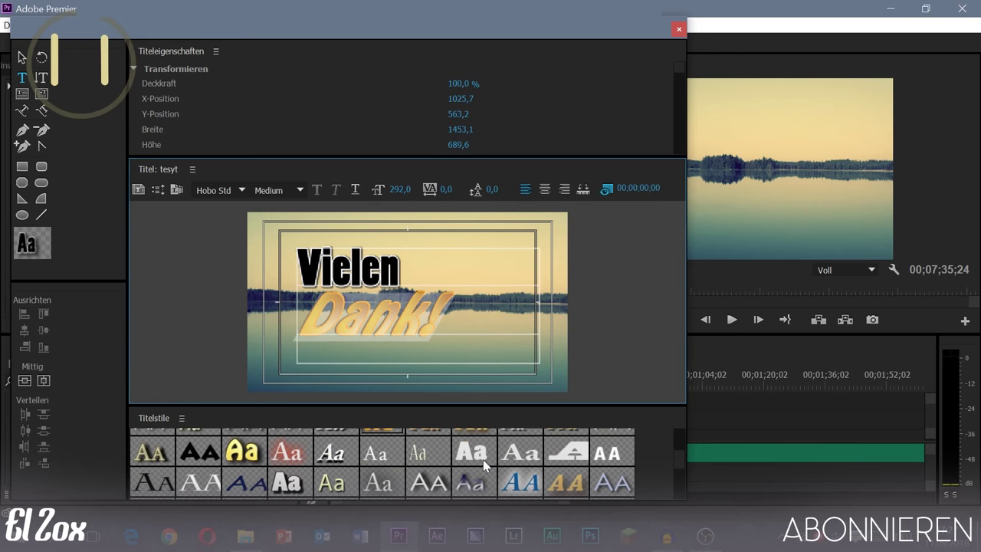
left_click(275, 452)
left_click(382, 483)
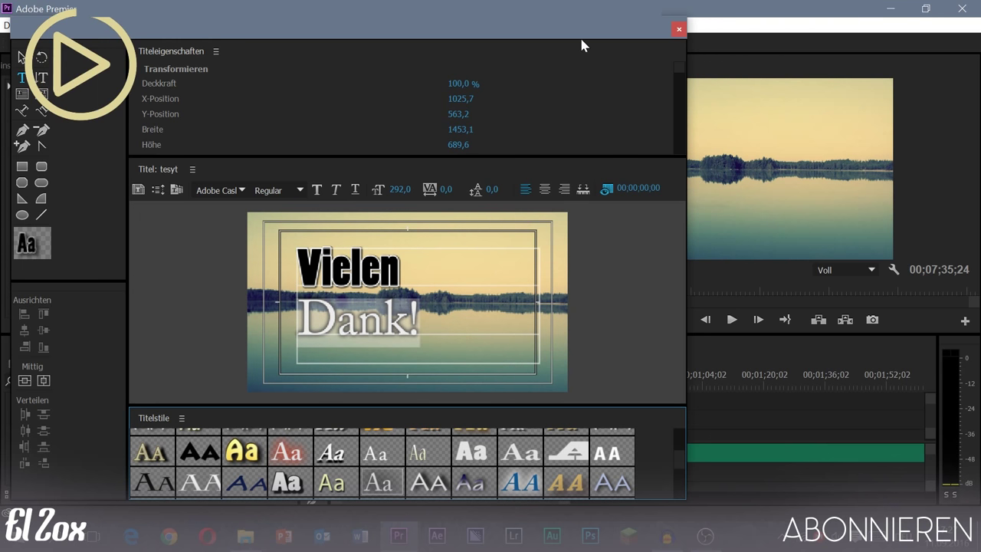
left_click(679, 29)
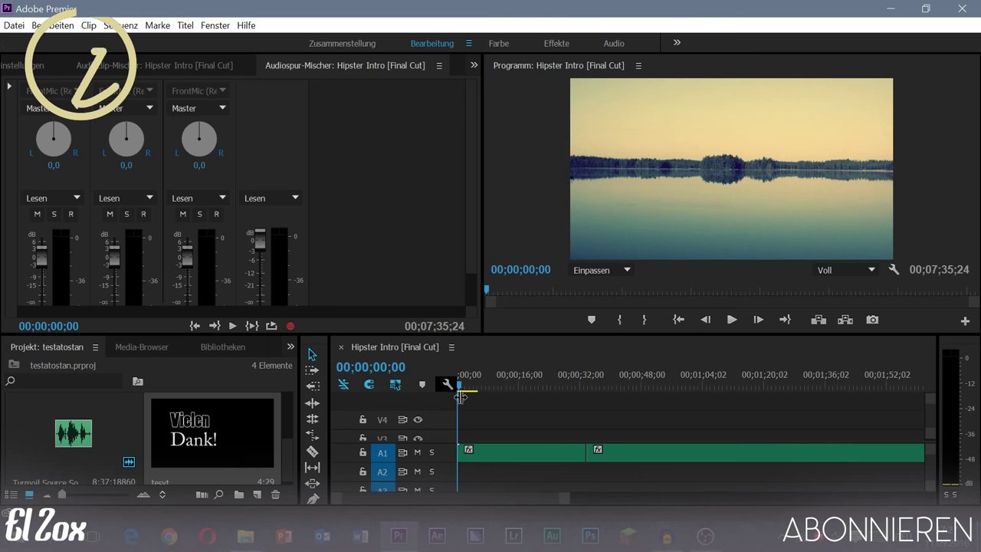
Place the tesyt title clip on the timeline at the sequence start
mouse_move(457, 385)
left_mouse_down()
mouse_move(578, 412)
mouse_move(540, 406)
left_mouse_up()
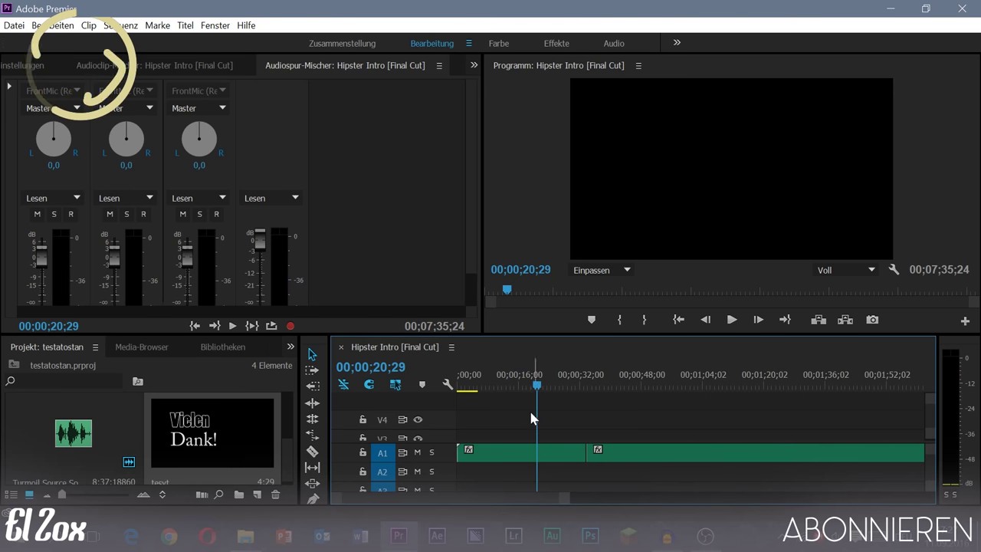
left_click_drag(544, 379, 395, 384)
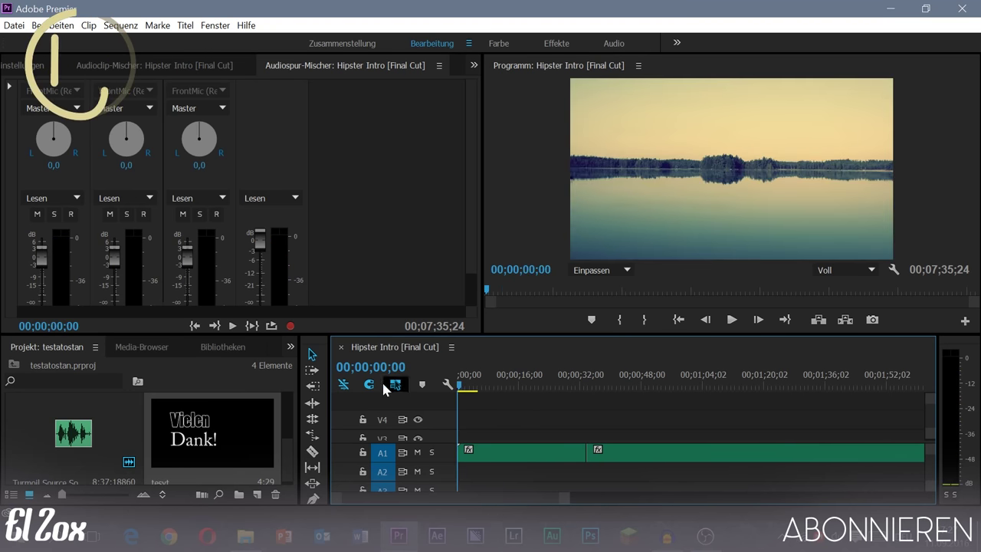
mouse_move(176, 418)
left_mouse_down()
mouse_move(489, 415)
mouse_move(460, 402)
left_mouse_up()
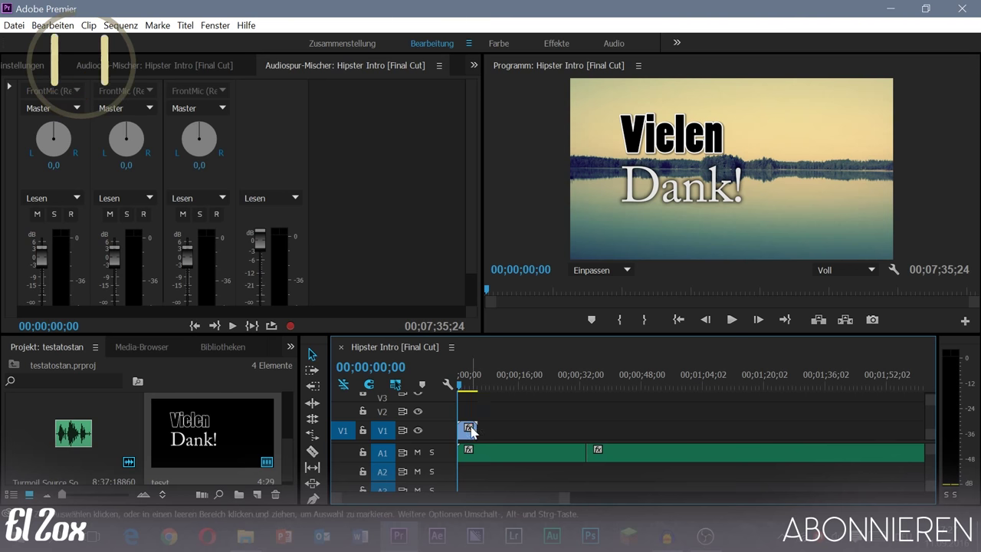
Trim and realign the short V1 and V5 clips at the start, playhead at 00;00;00;12
scroll(495, 417, "down", 1)
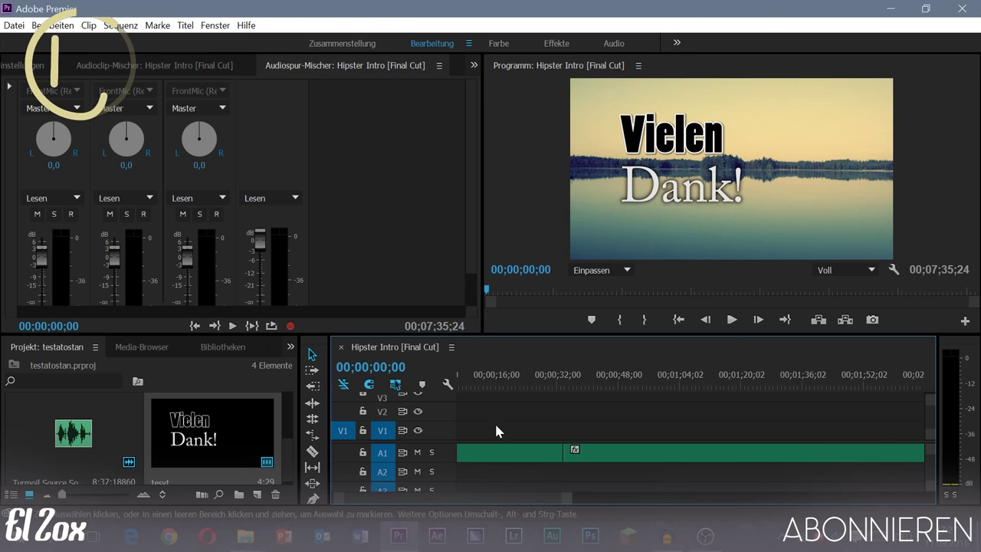
scroll(468, 431, "up", 1)
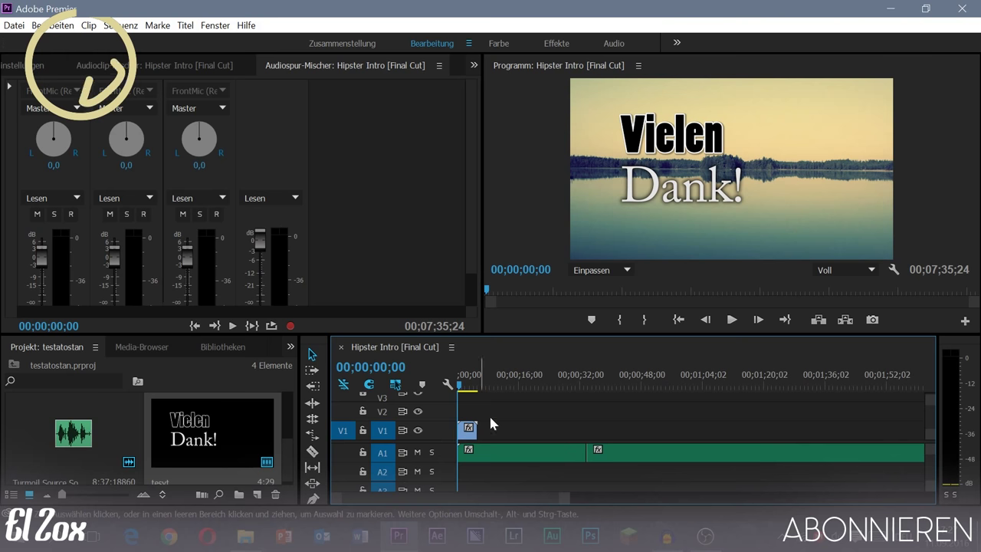
mouse_move(475, 427)
left_mouse_down()
mouse_move(557, 416)
mouse_move(474, 428)
left_mouse_up()
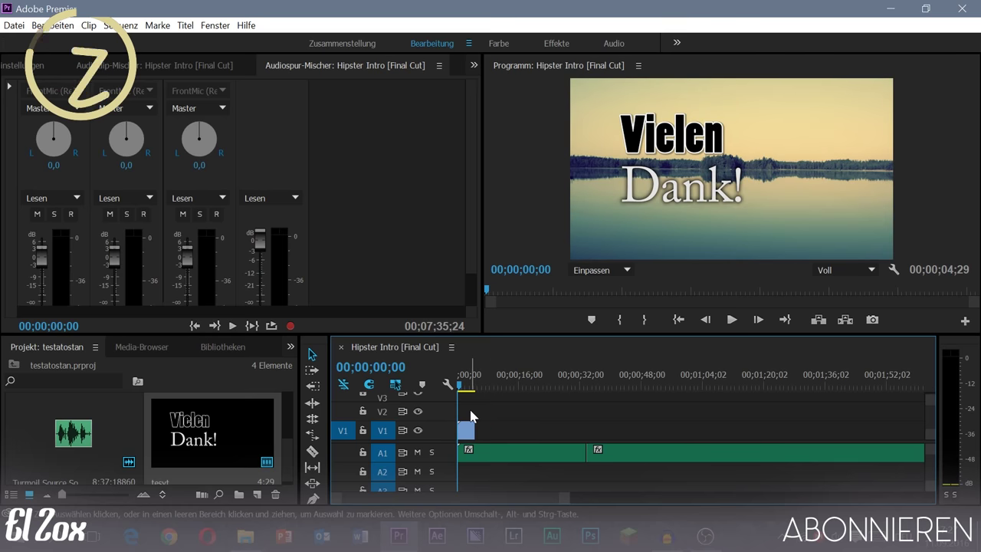
left_click_drag(467, 430, 486, 430)
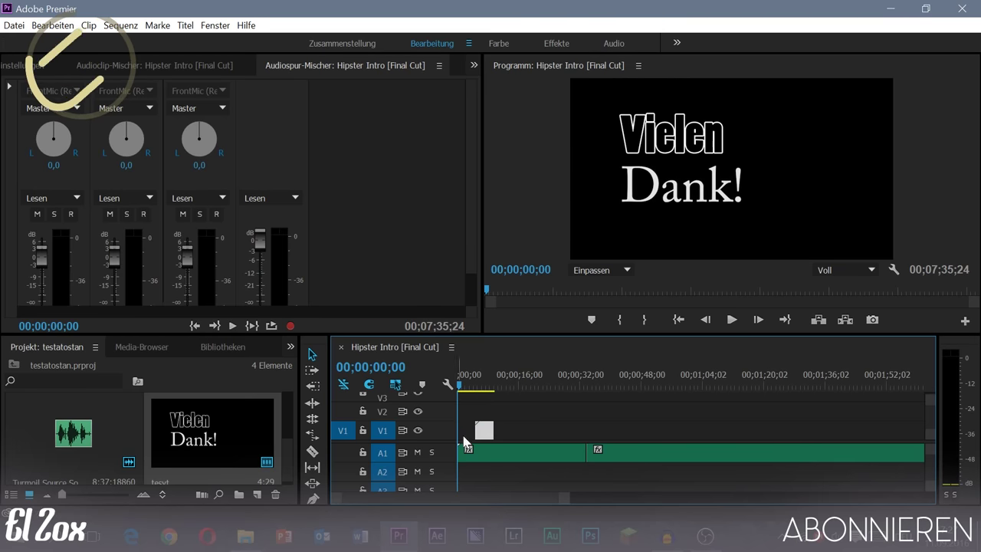
mouse_move(478, 430)
left_mouse_down()
mouse_move(447, 435)
mouse_move(462, 429)
left_mouse_up()
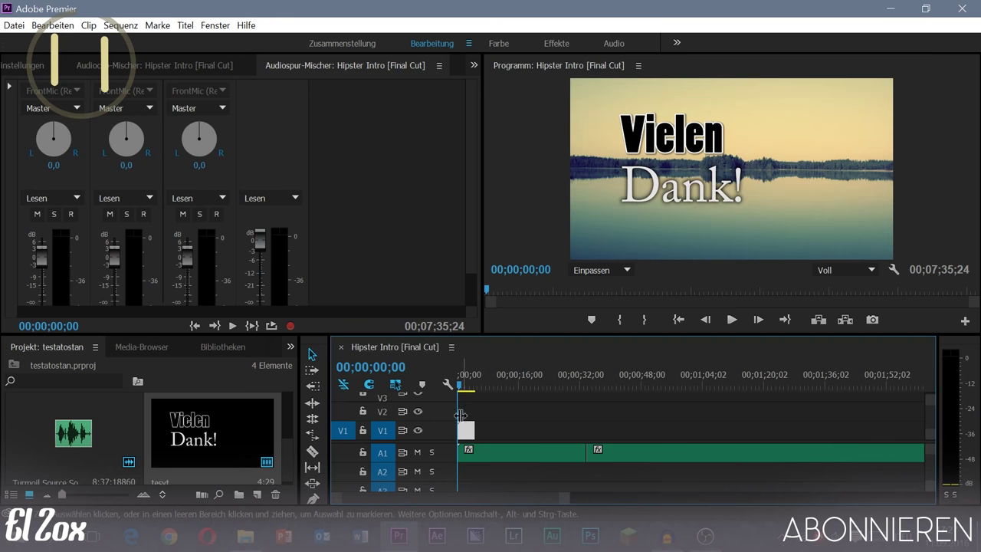
left_click(459, 387)
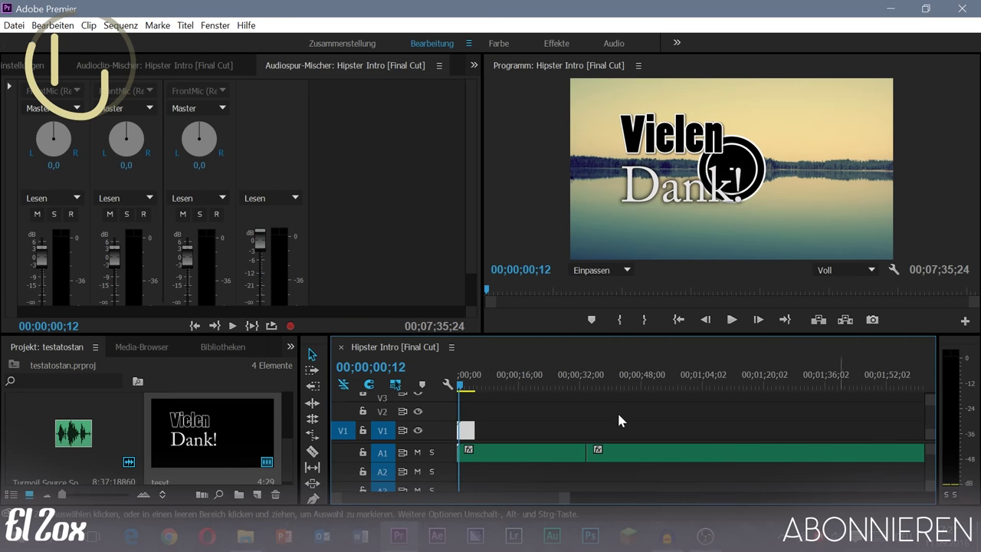
scroll(932, 425, "up", 3)
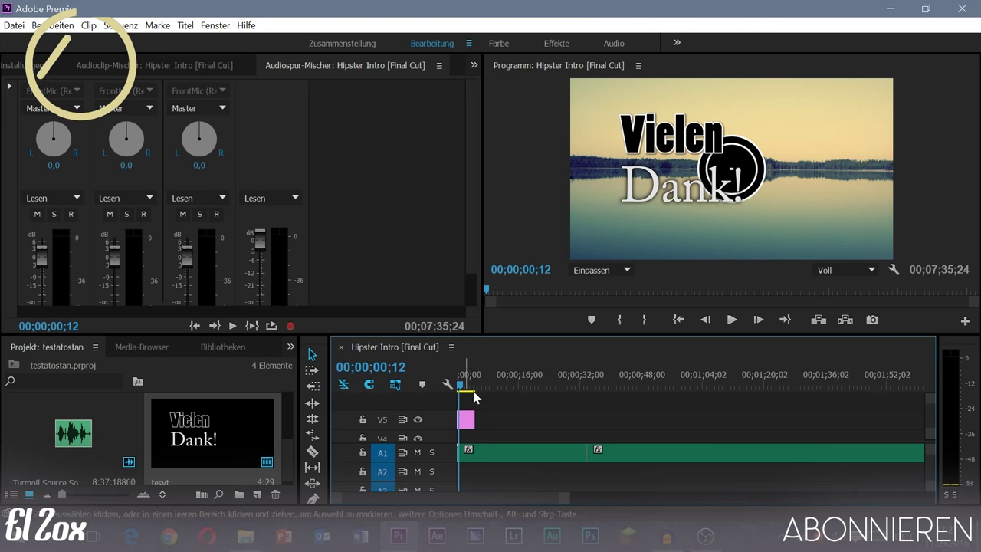
left_click_drag(470, 420, 466, 437)
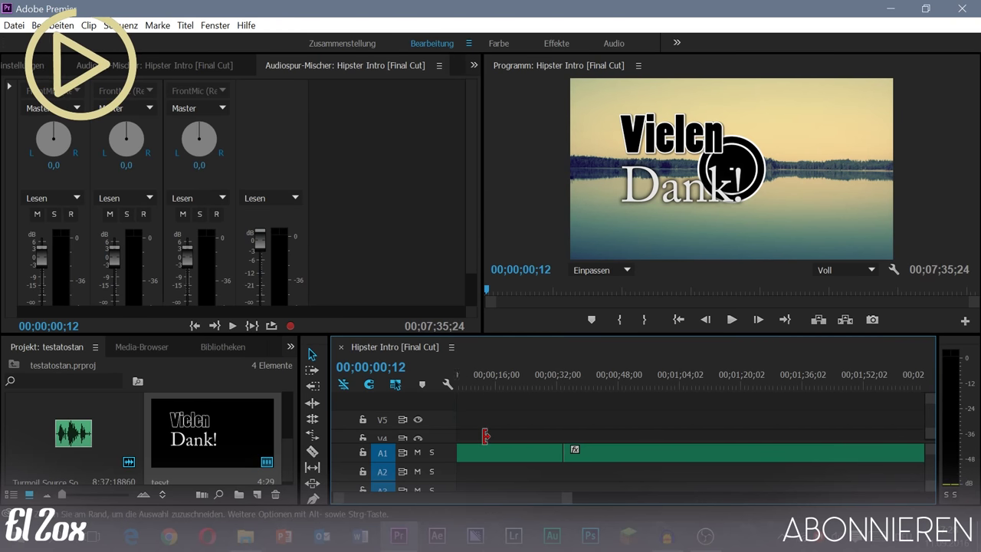
scroll(920, 418, "down", 3)
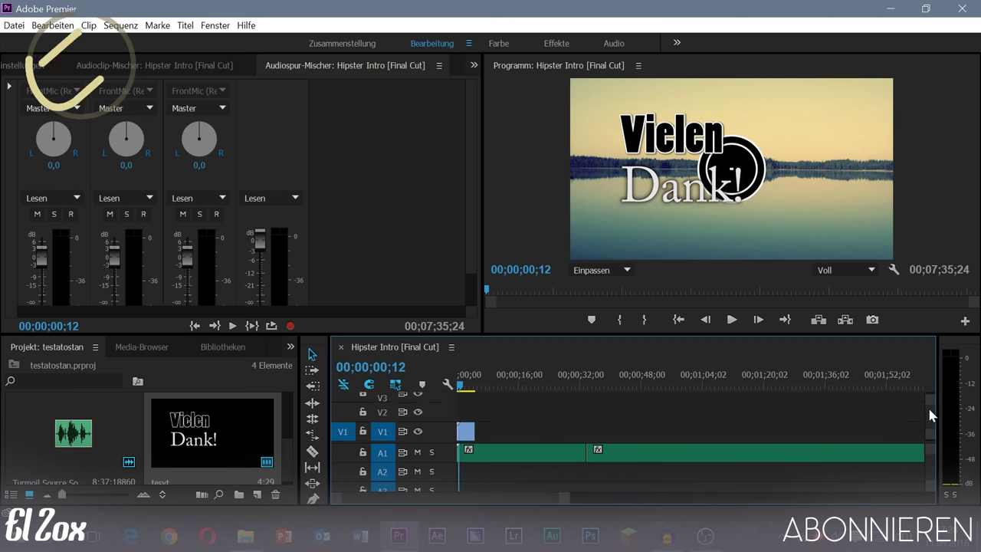
Move the 'tesyt' title onto V2, check it in the Titler, and stretch it to about 01;20
left_click_drag(600, 336, 614, 232)
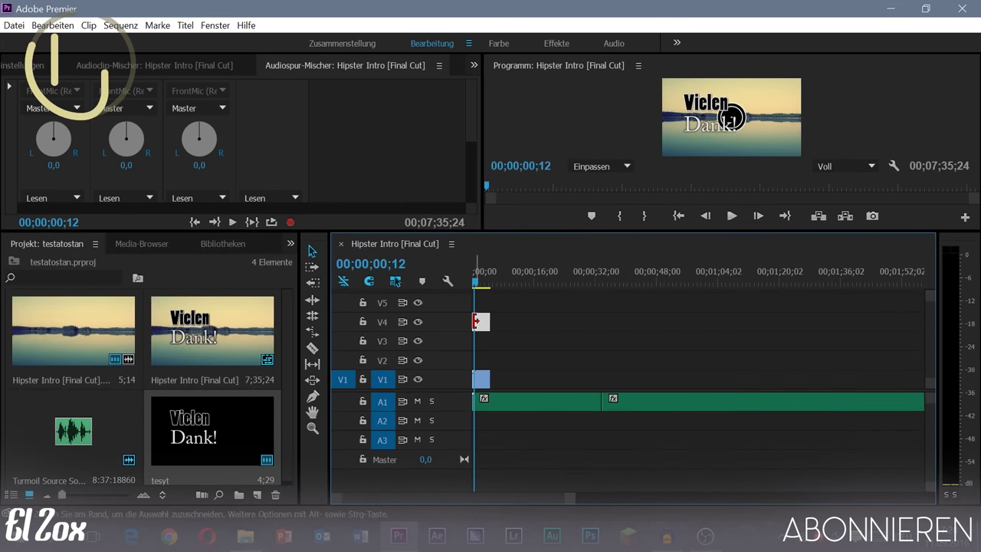
left_click_drag(490, 322, 481, 360)
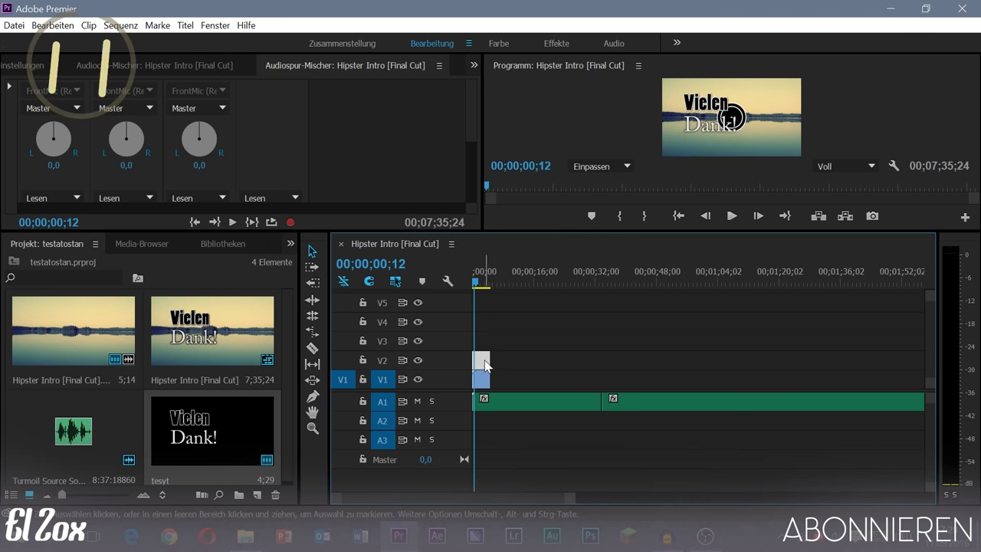
left_click(491, 357)
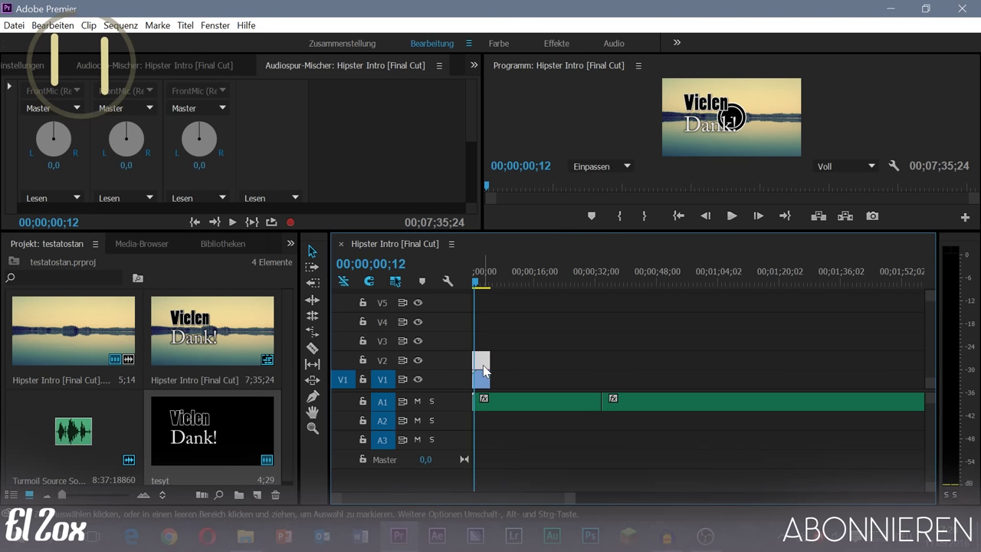
double_click(483, 367)
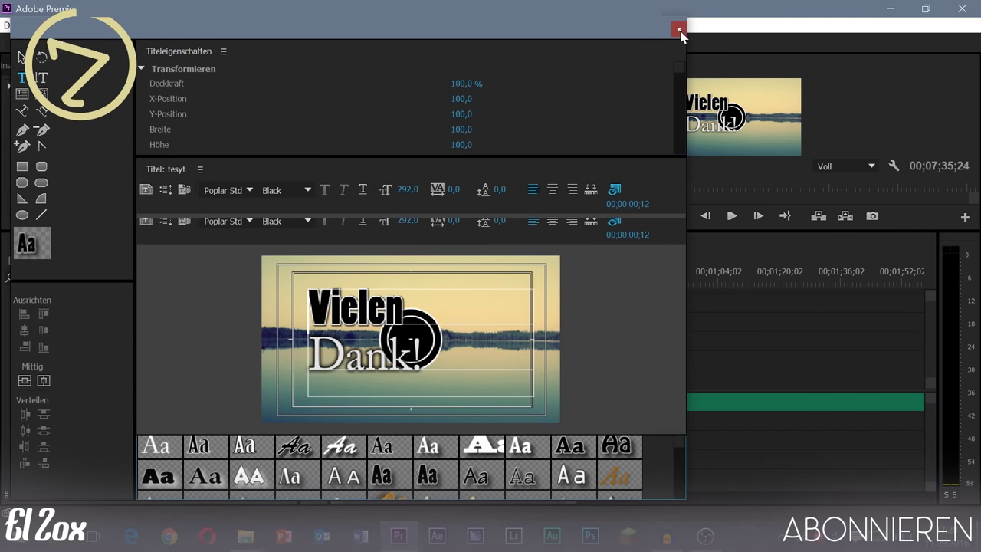
left_click(679, 27)
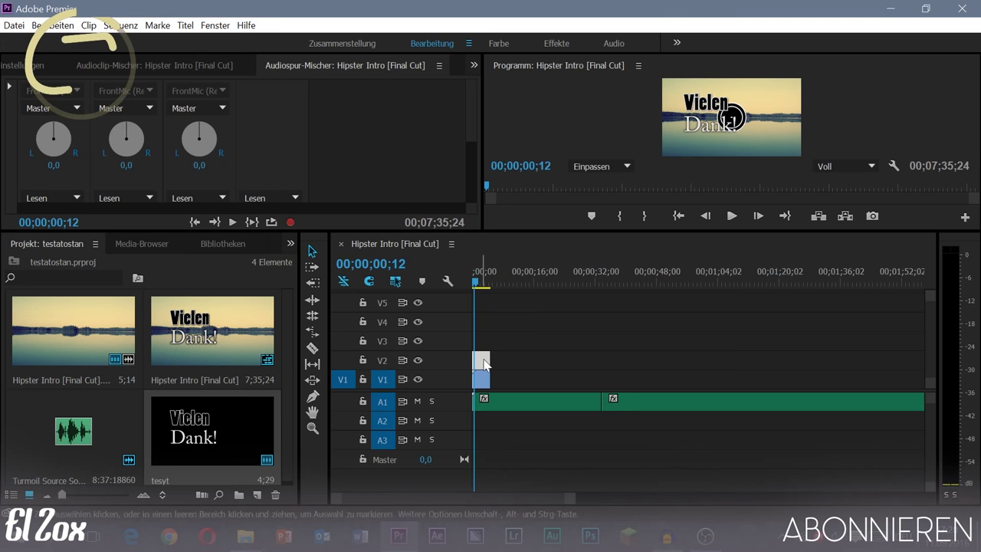
left_click_drag(498, 357, 805, 340)
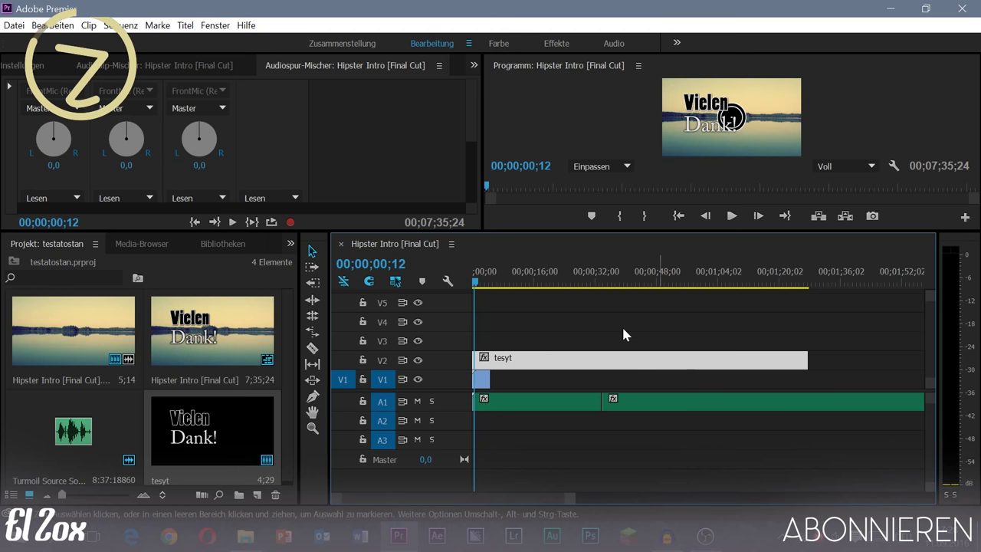
key("c")
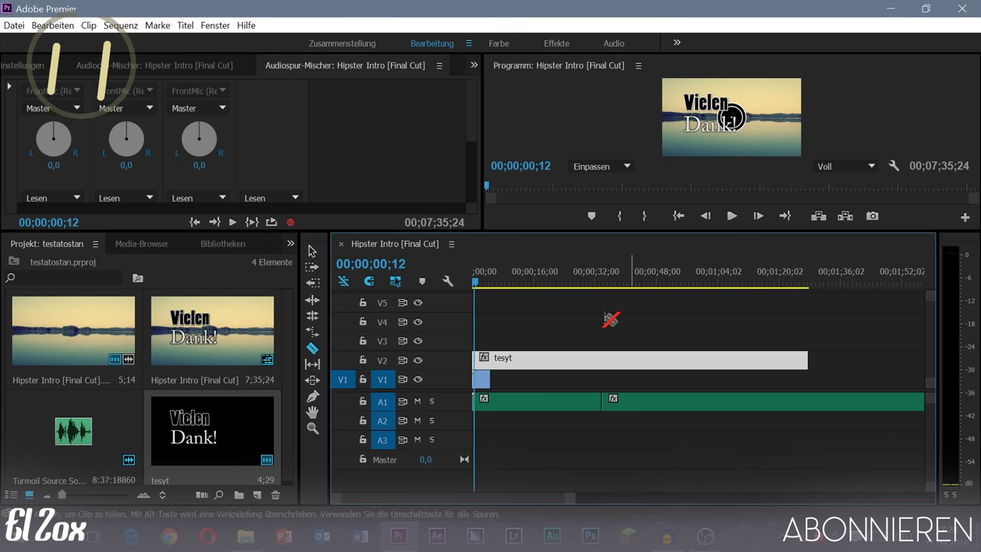
Razor the V2 title at about 00;00;32 and slide the second piece later to near 01;00
left_click(602, 360)
key("v")
left_click_drag(629, 358, 742, 365)
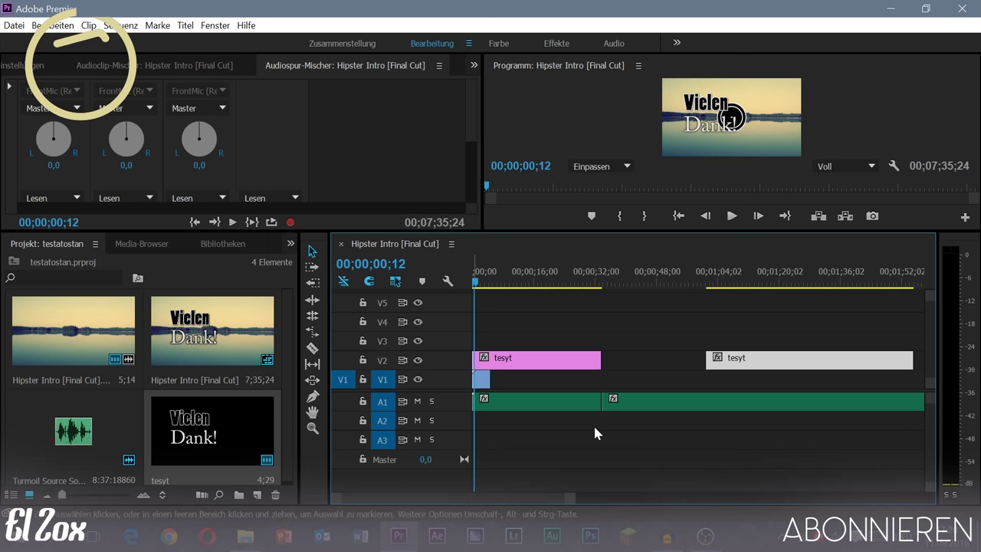
left_click(536, 360)
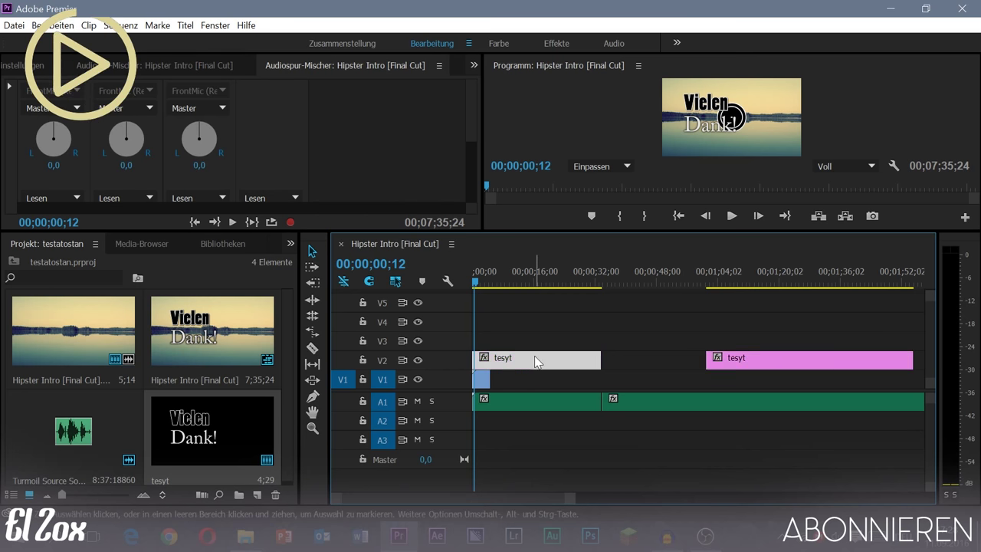
In the first title piece, shift 'Vielen Dank!' left and draw a black quarter-circle at top right
double_click(537, 360)
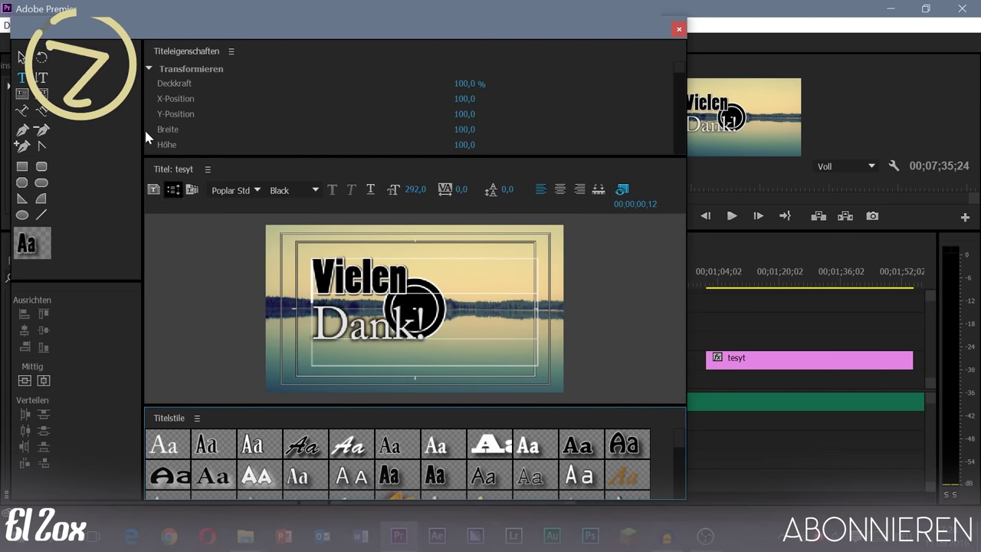
left_click(22, 182)
left_click(40, 200)
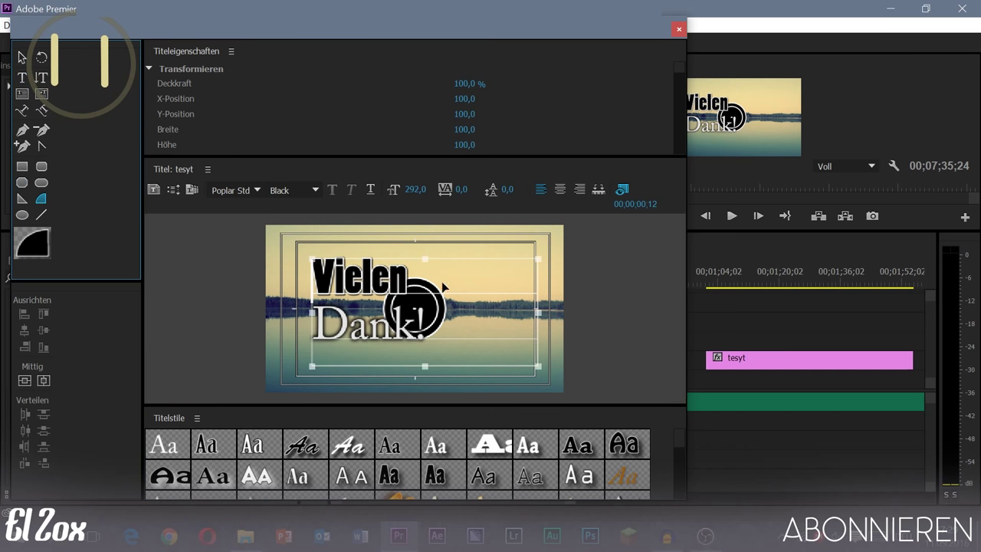
left_click_drag(441, 286, 395, 306)
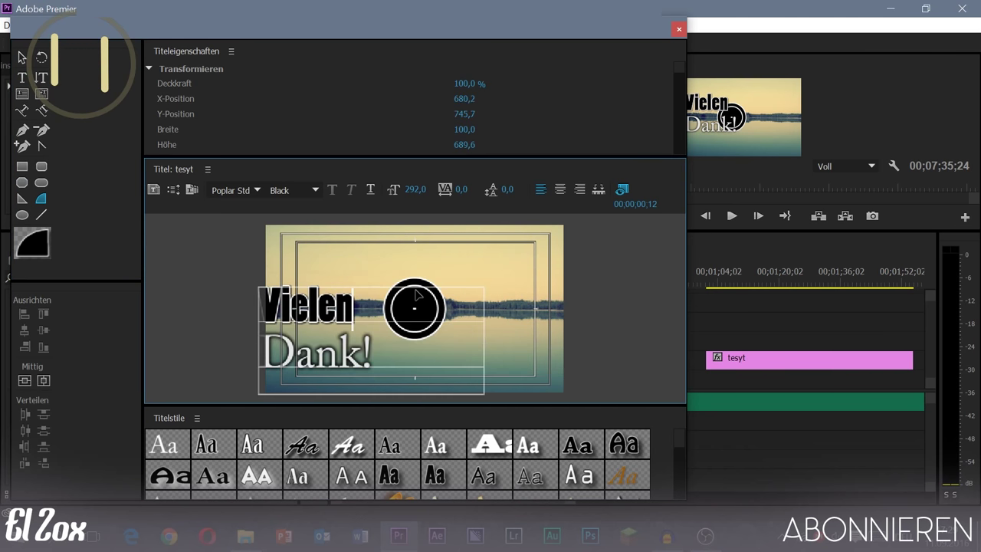
left_click_drag(463, 251, 531, 311)
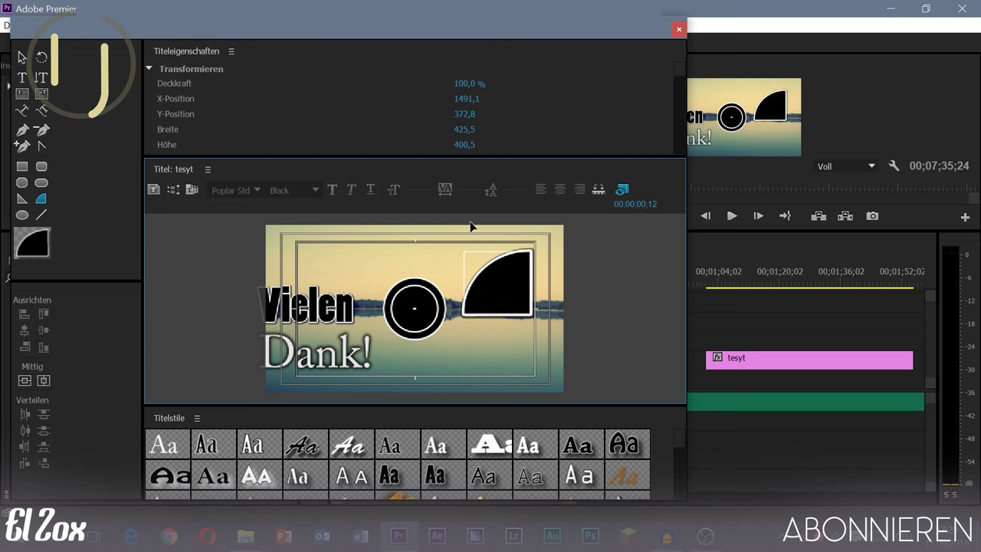
left_click(677, 30)
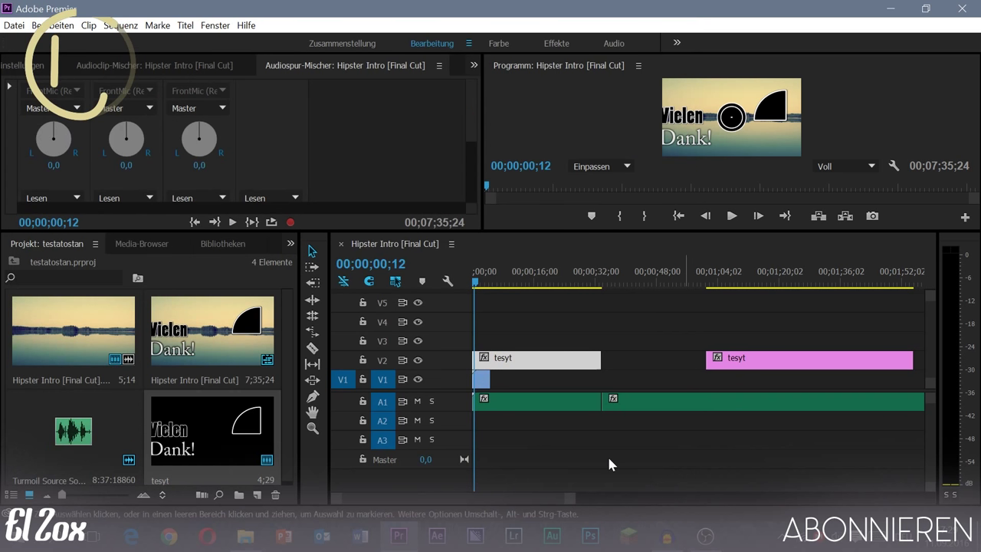